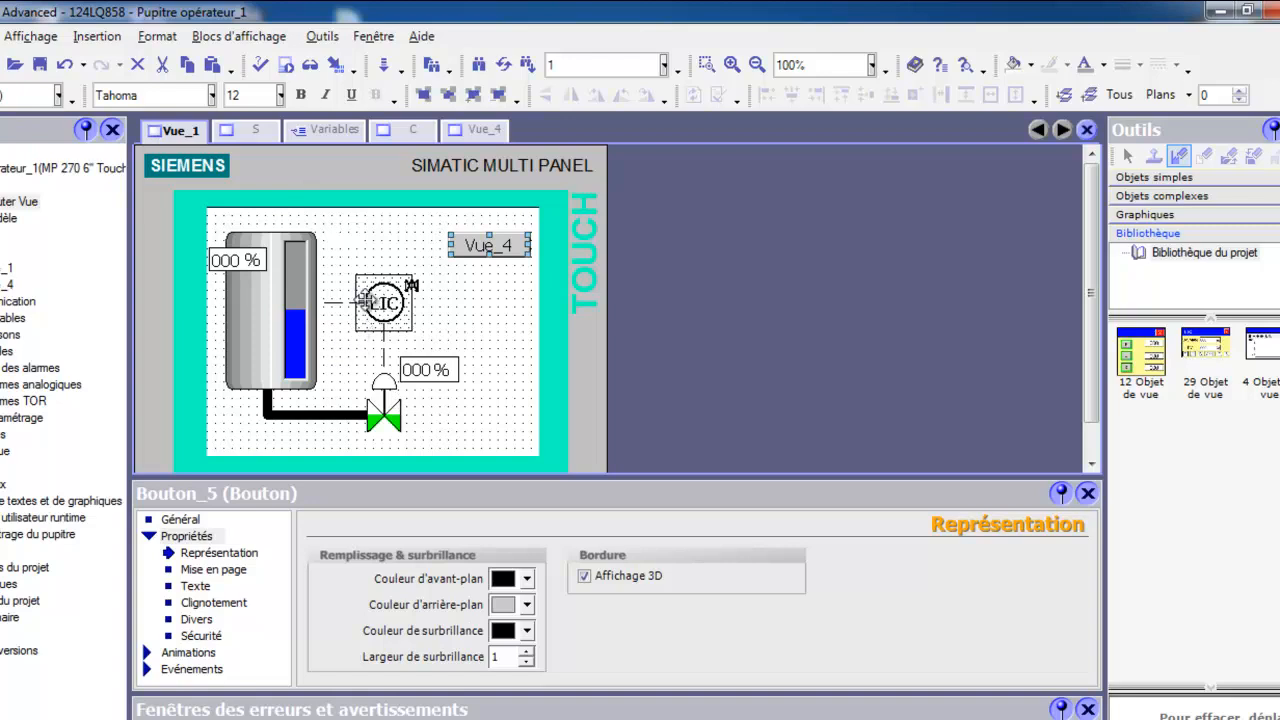
- Examine the LIC faceplate in Vue_4, the curve settings of the trend display in view C, and the PID parameter view S
{"action": "left_click", "coordinate": [488, 132]}
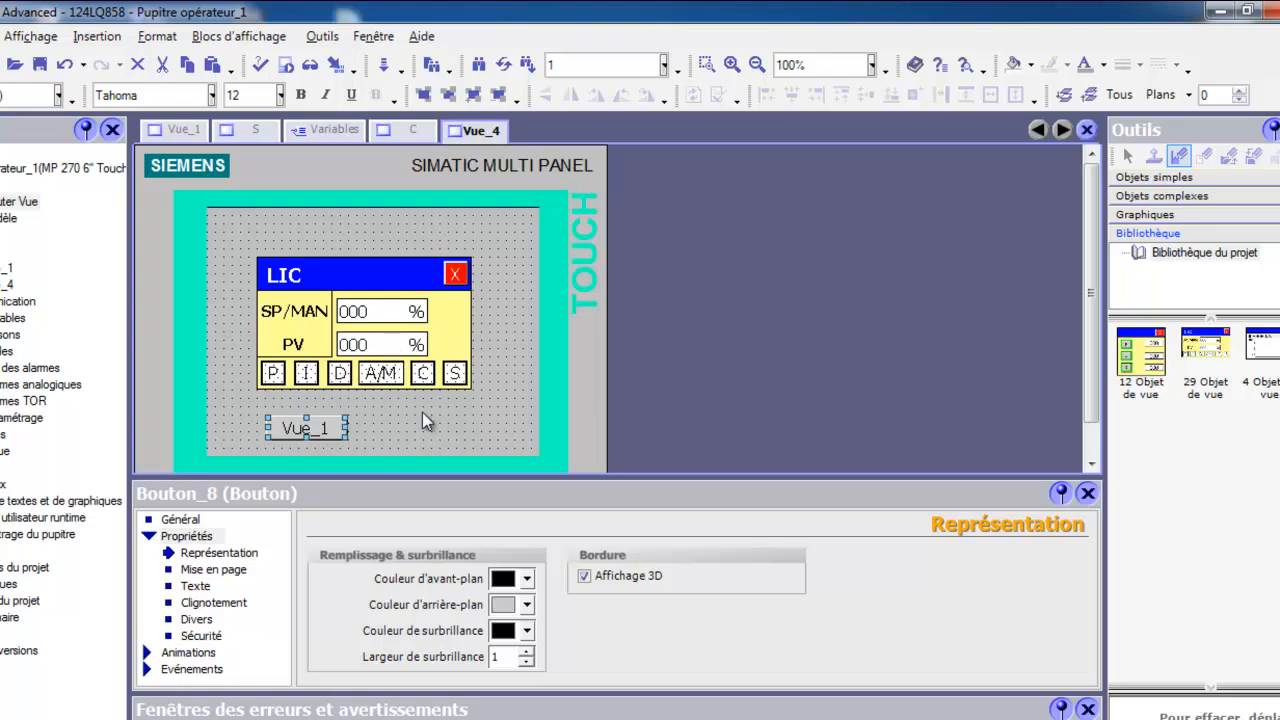
{"action": "left_click", "coordinate": [408, 128]}
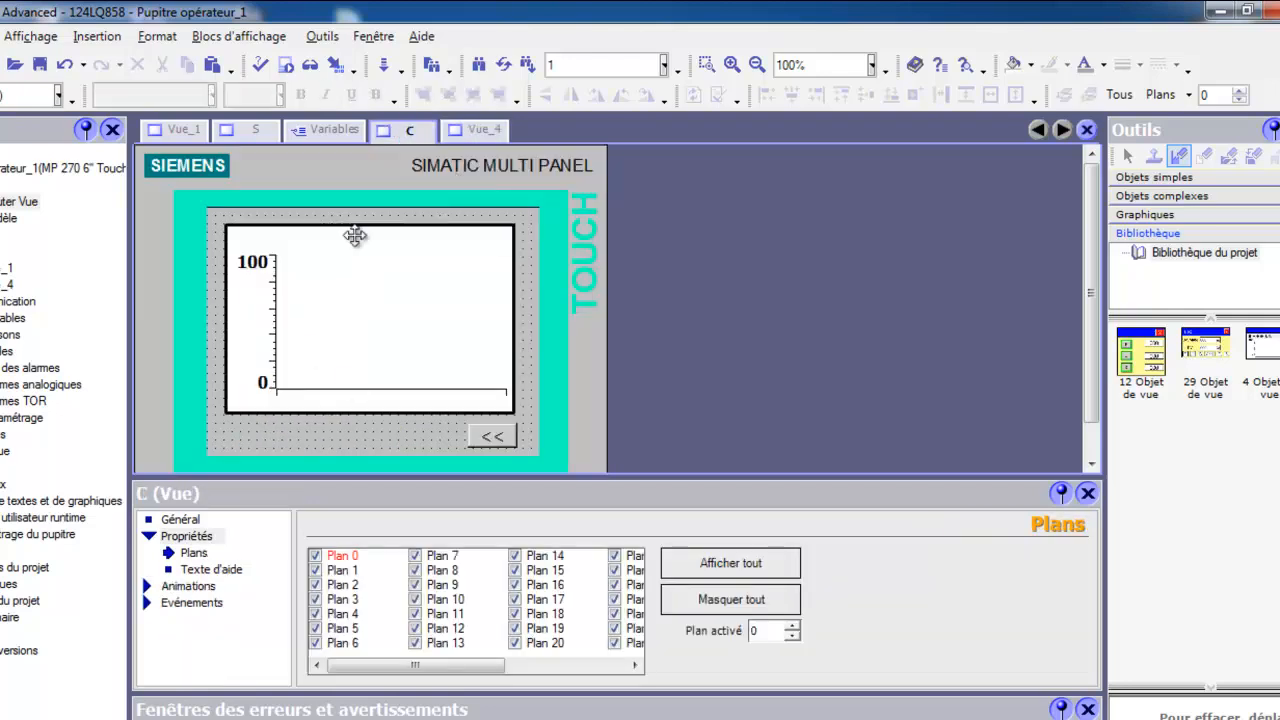
{"action": "left_click", "coordinate": [331, 343]}
{"action": "scroll", "coordinate": [284, 606], "scroll_direction": "down", "scroll_amount": 1}
{"action": "scroll", "coordinate": [284, 606], "scroll_direction": "down", "scroll_amount": 3}
{"action": "left_click", "coordinate": [205, 619]}
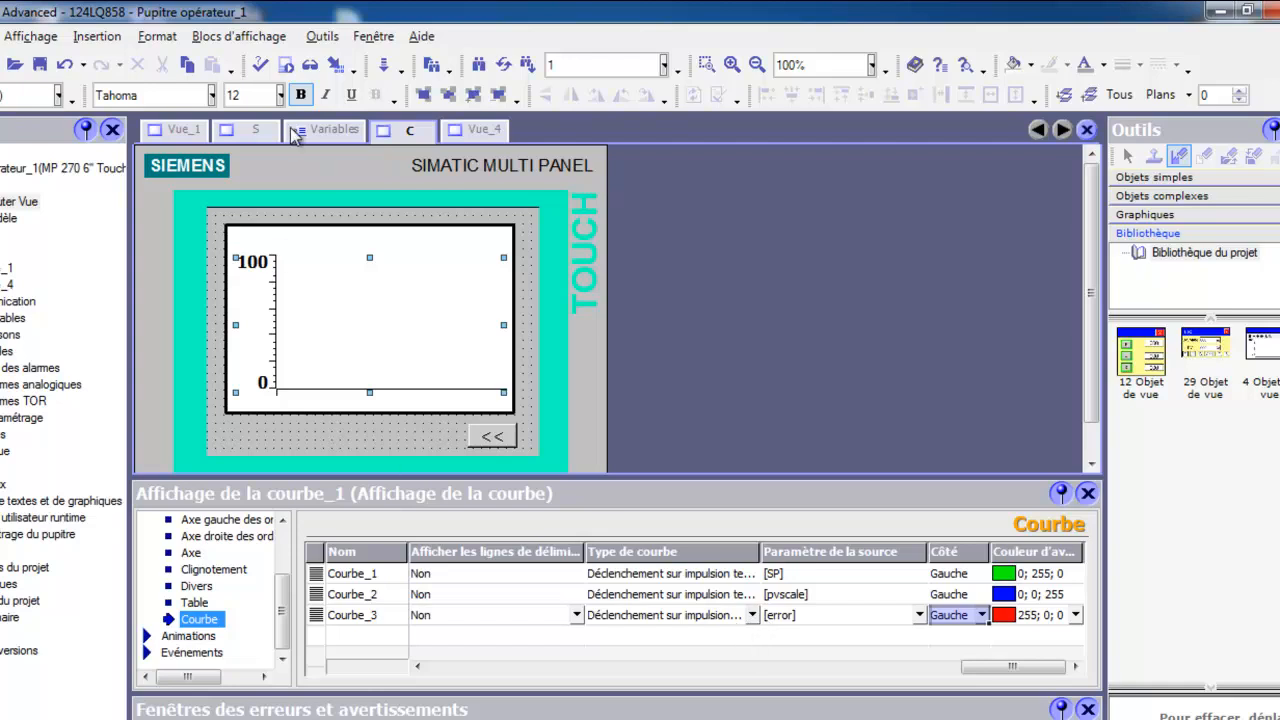
{"action": "left_click", "coordinate": [259, 134]}
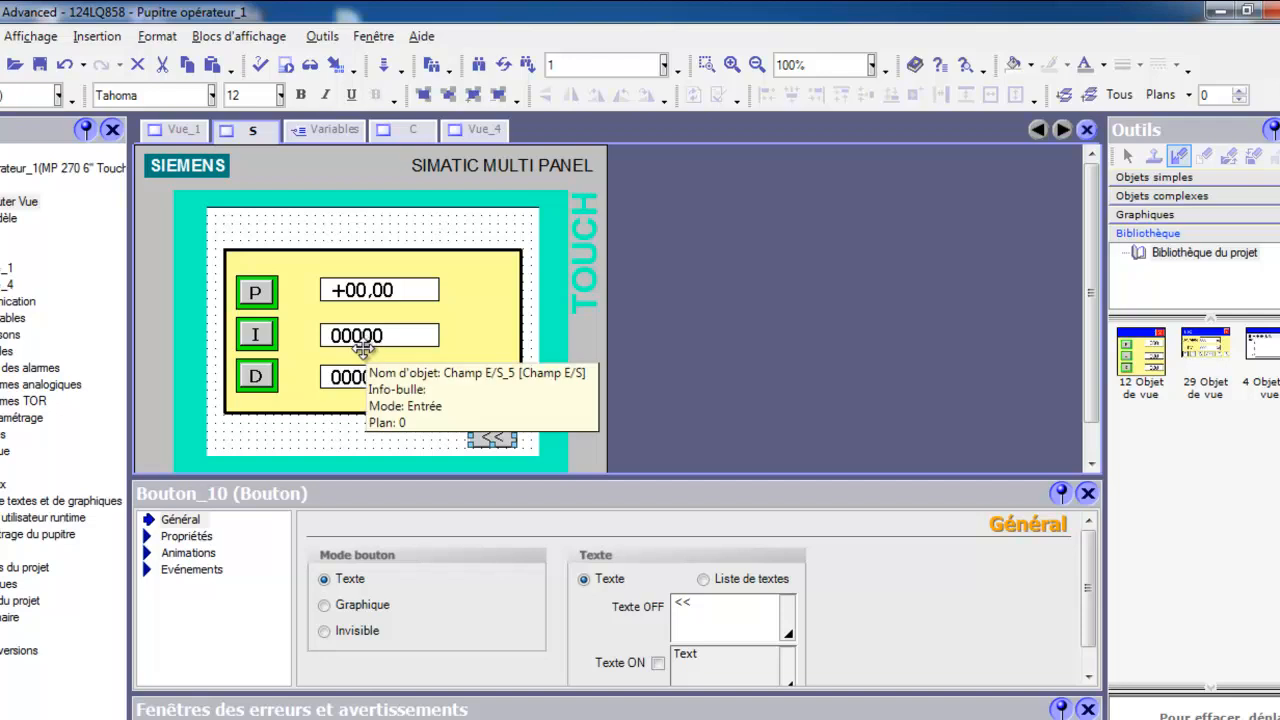
- Delete the invisible button covering the P cell of the LIC faceplate in Vue_4
{"action": "left_click", "coordinate": [474, 131]}
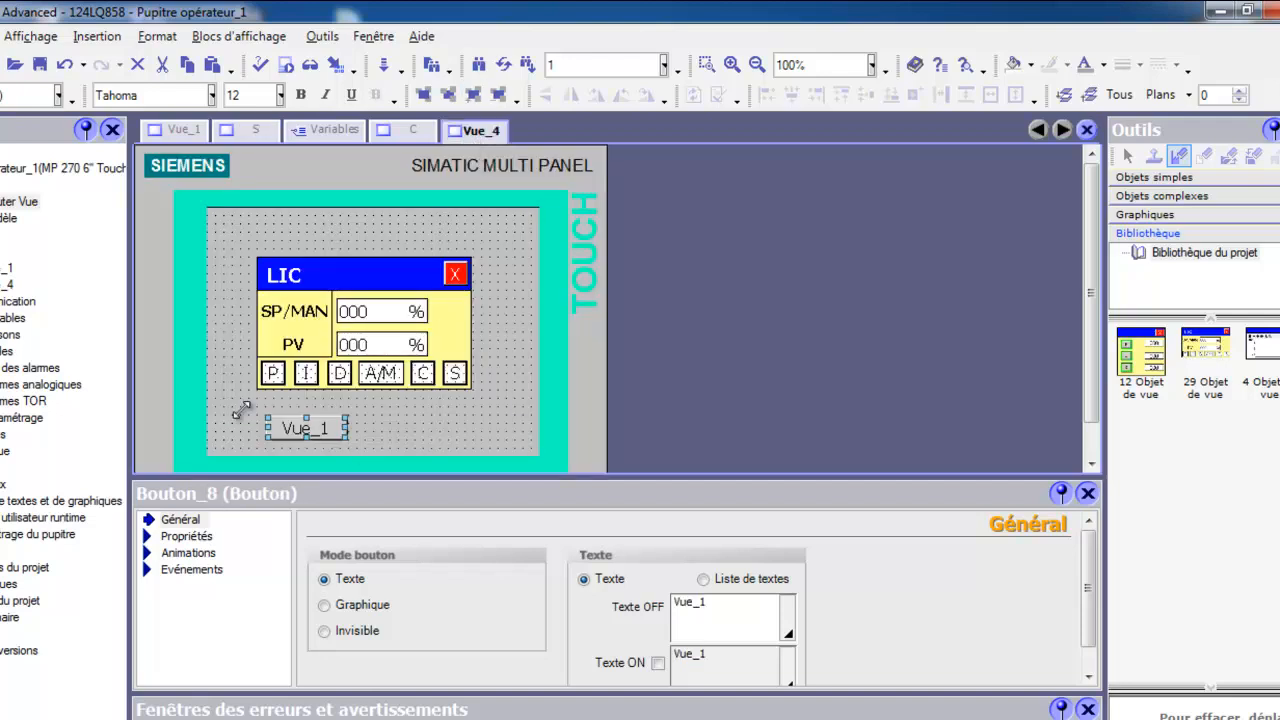
{"action": "left_click", "coordinate": [271, 373]}
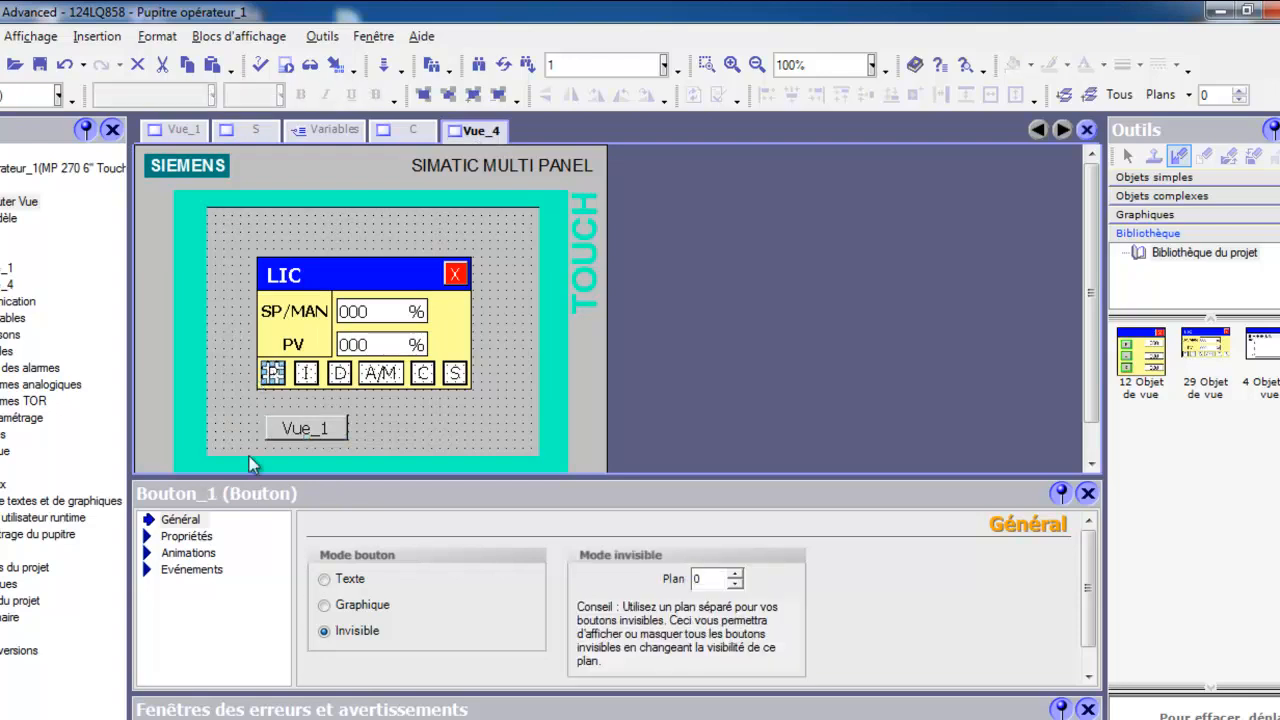
{"action": "key", "text": "Left"}
{"action": "key", "text": "Left"}
{"action": "key", "text": "Left"}
{"action": "key", "text": "Left"}
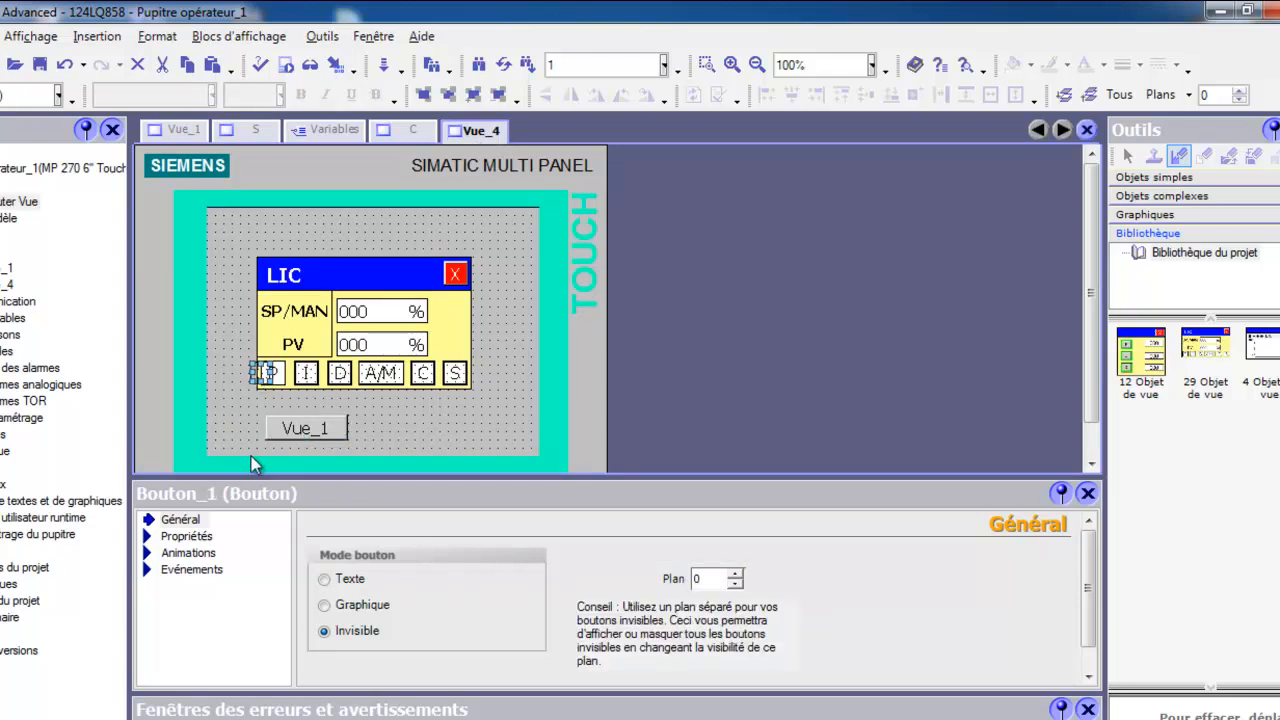
{"action": "key", "text": "Left"}
{"action": "key", "text": "Left"}
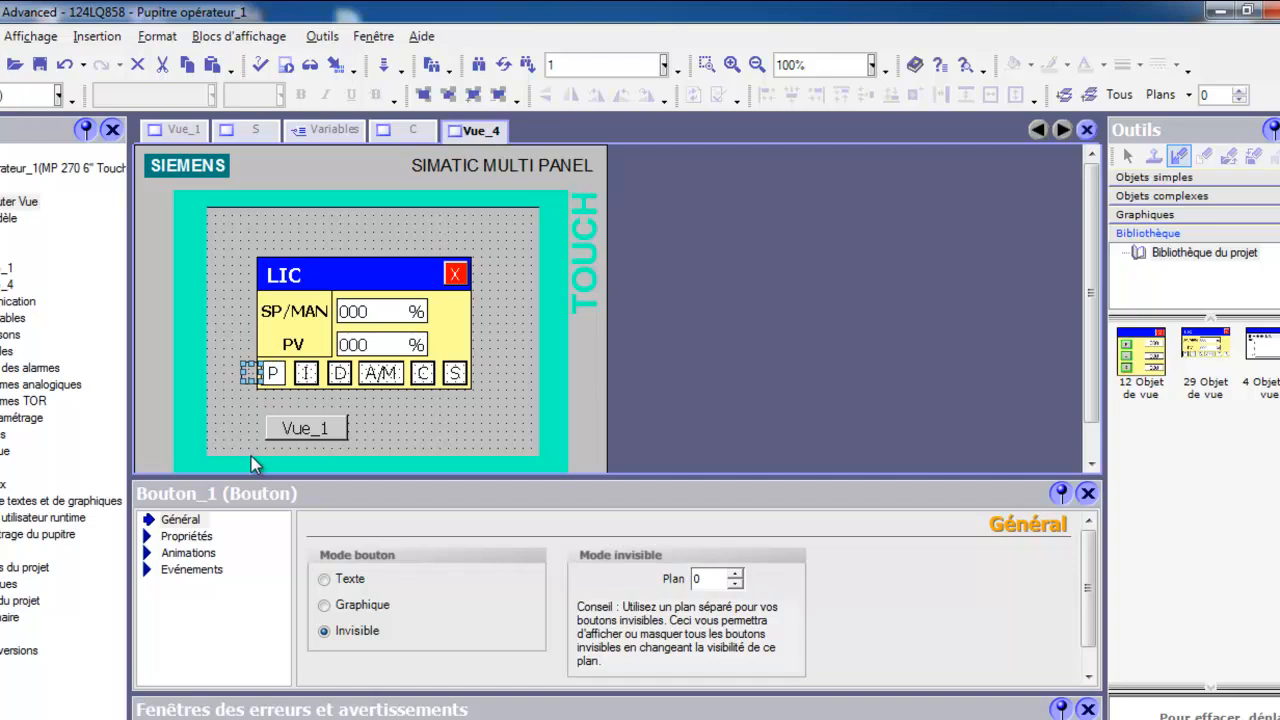
{"action": "left_click", "coordinate": [252, 456]}
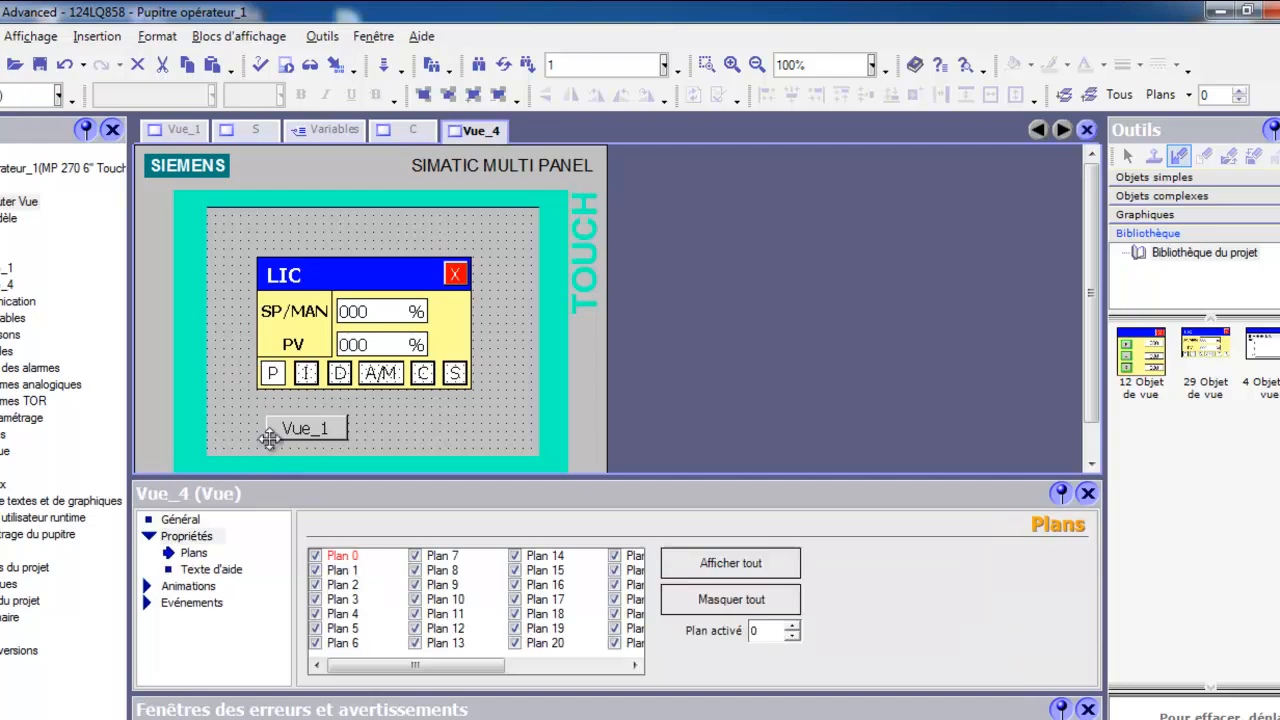
- Delete the invisible buttons covering the I and D cells of the LIC faceplate
{"action": "left_click", "coordinate": [305, 372]}
{"action": "left_click_drag", "start_coordinate": [305, 372], "coordinate": [305, 388]}
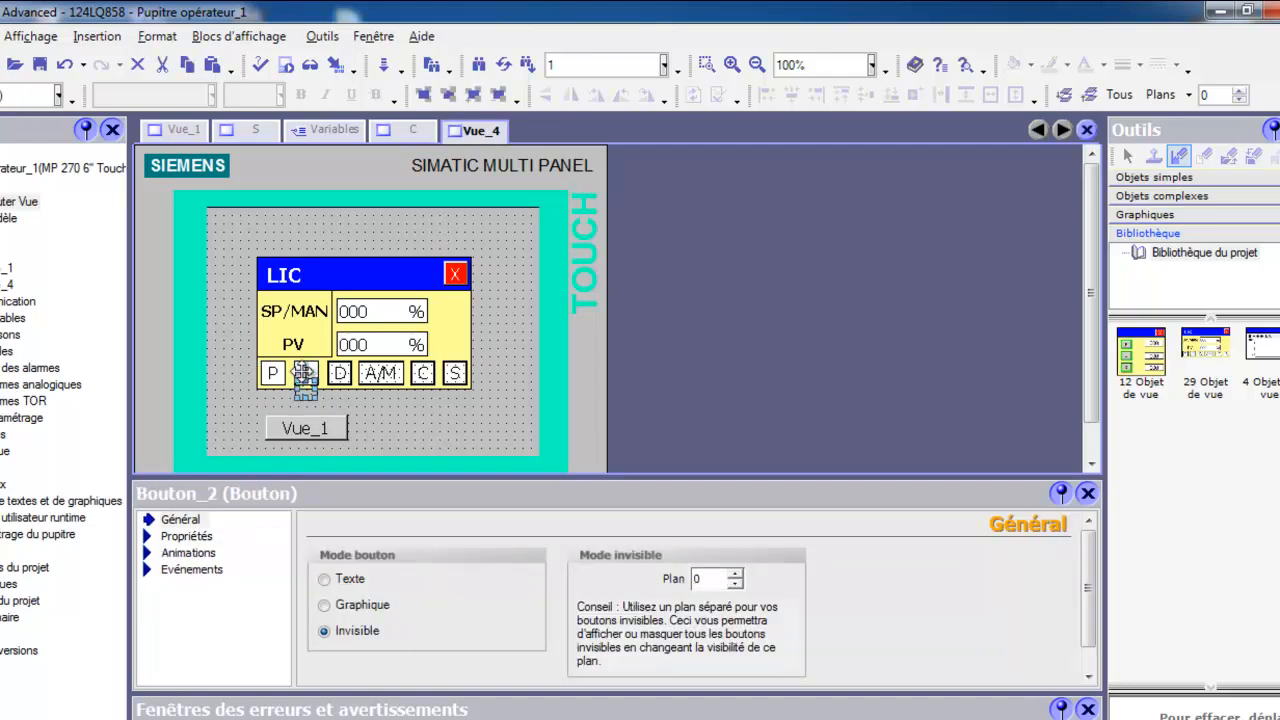
{"action": "left_click", "coordinate": [375, 390]}
{"action": "left_click", "coordinate": [341, 375]}
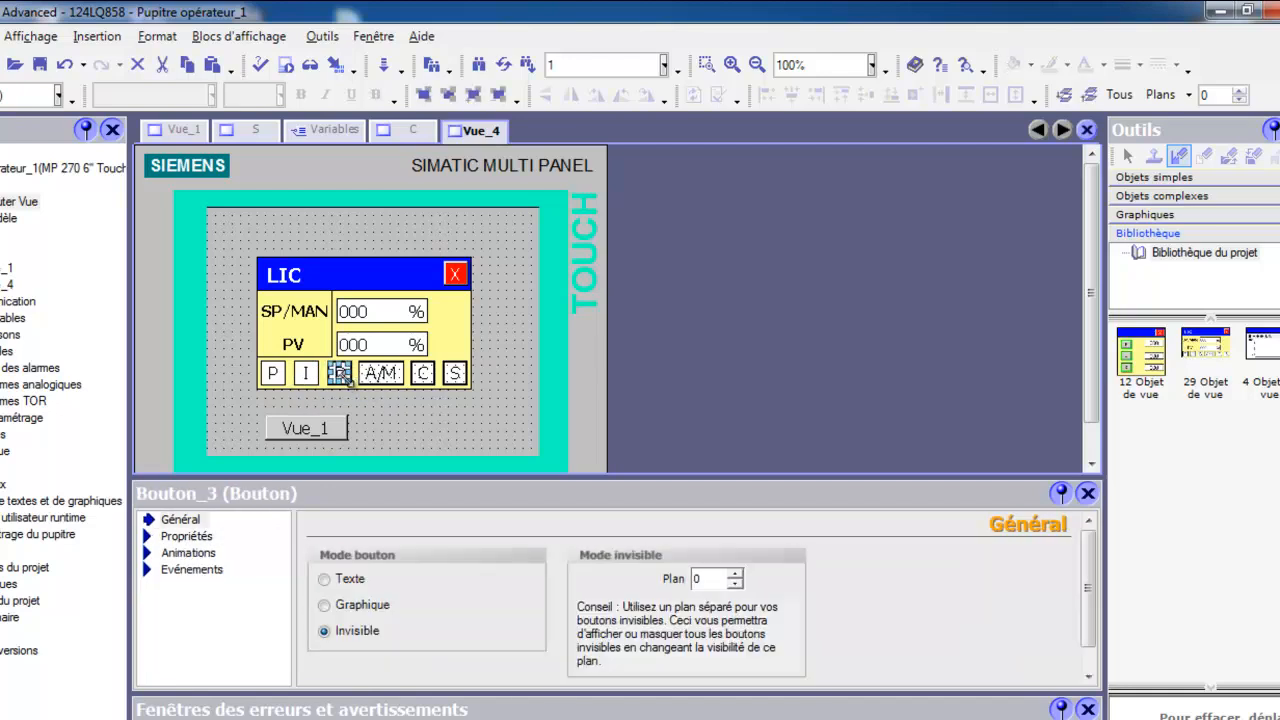
{"action": "left_click_drag", "start_coordinate": [347, 378], "coordinate": [344, 402]}
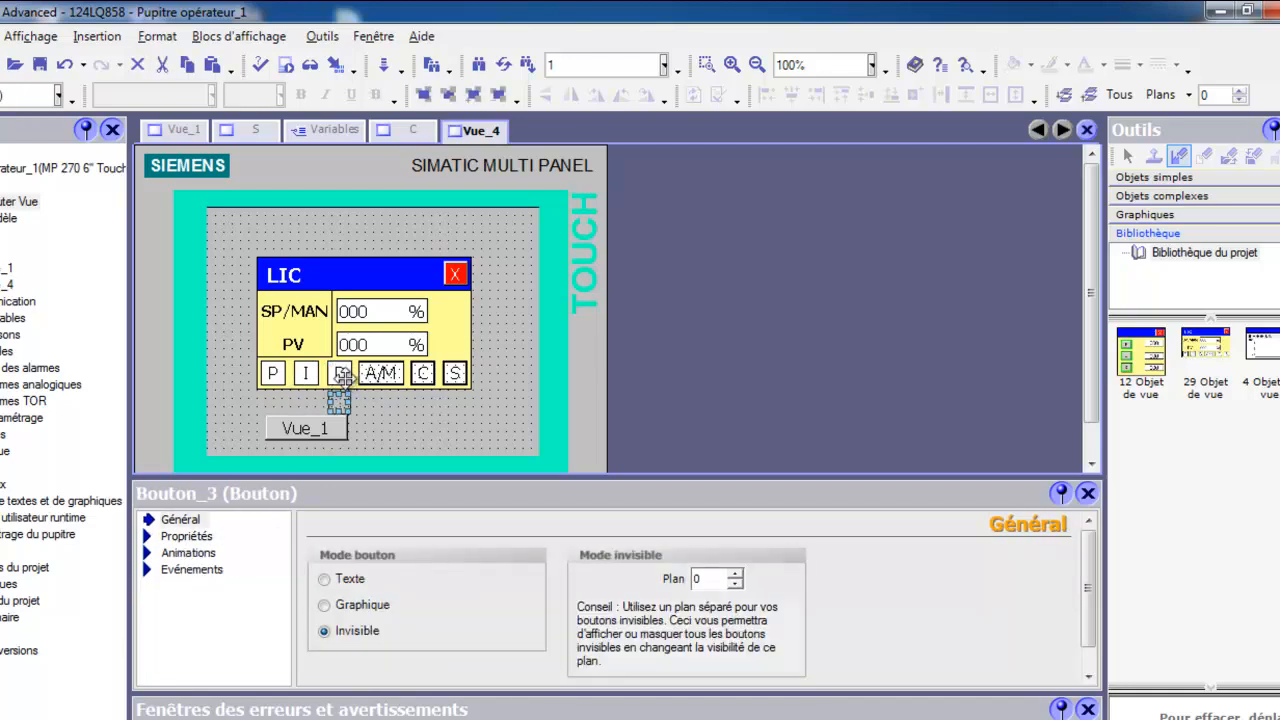
{"action": "left_click", "coordinate": [352, 402]}
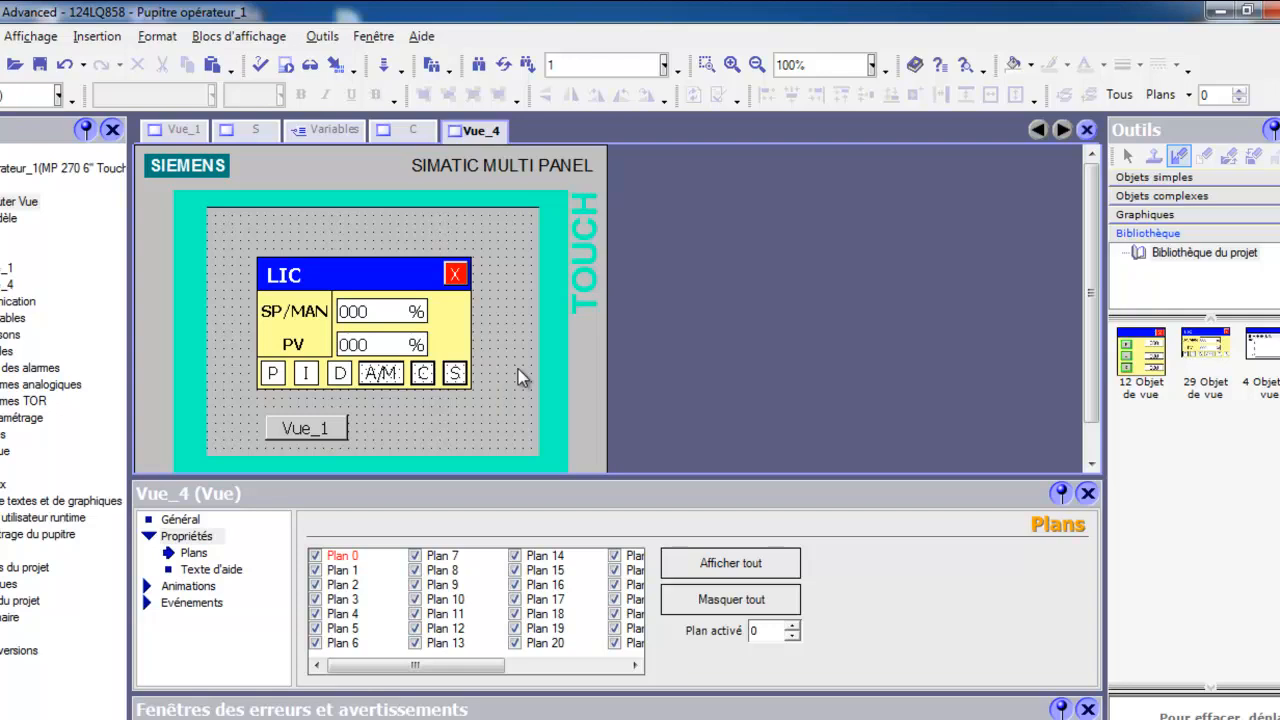
- Review the parameter view S, the trend view C and the process view Vue_1, and return to Vue_4
{"action": "left_click", "coordinate": [259, 131]}
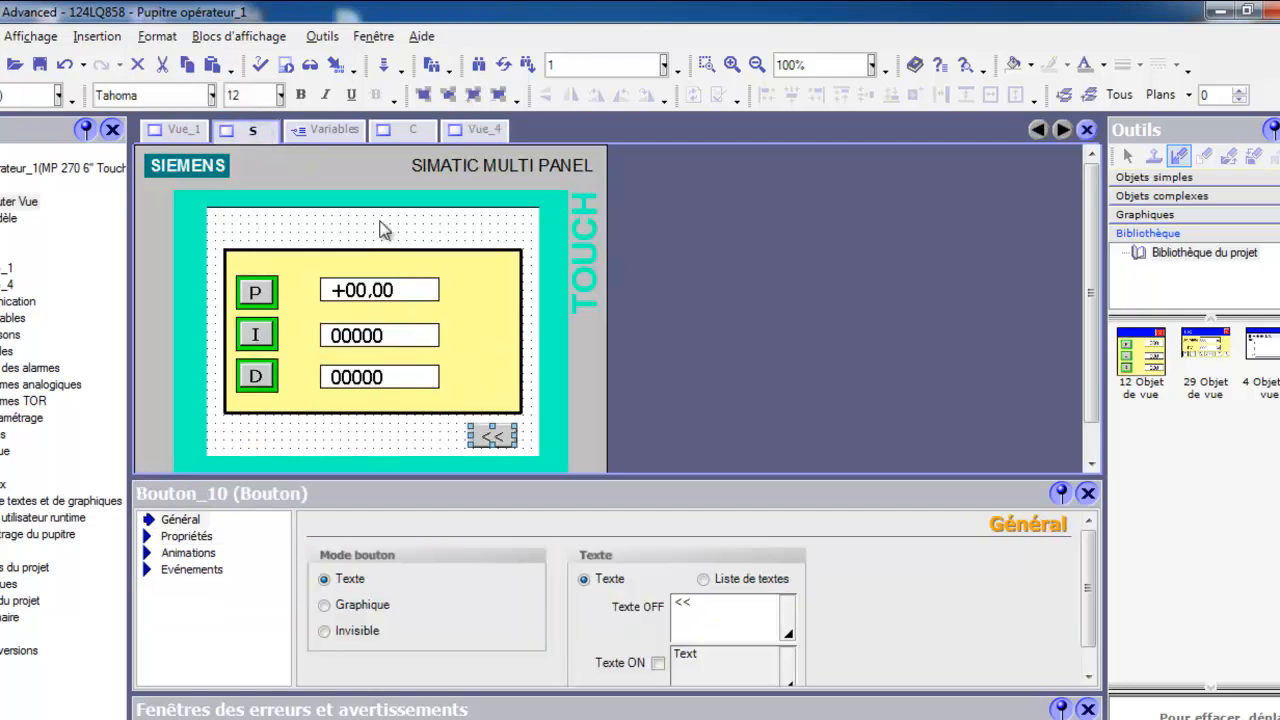
{"action": "left_click", "coordinate": [427, 126]}
{"action": "left_click", "coordinate": [373, 246]}
{"action": "left_click", "coordinate": [257, 435]}
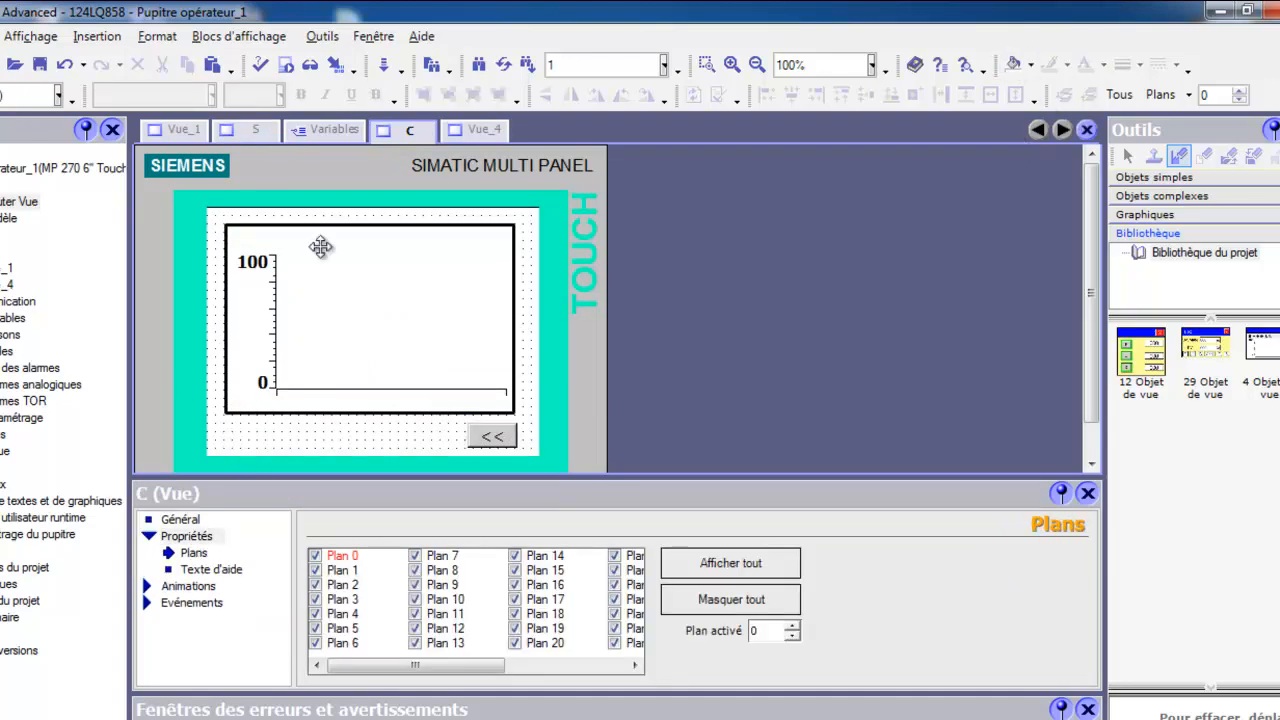
{"action": "left_click", "coordinate": [175, 130]}
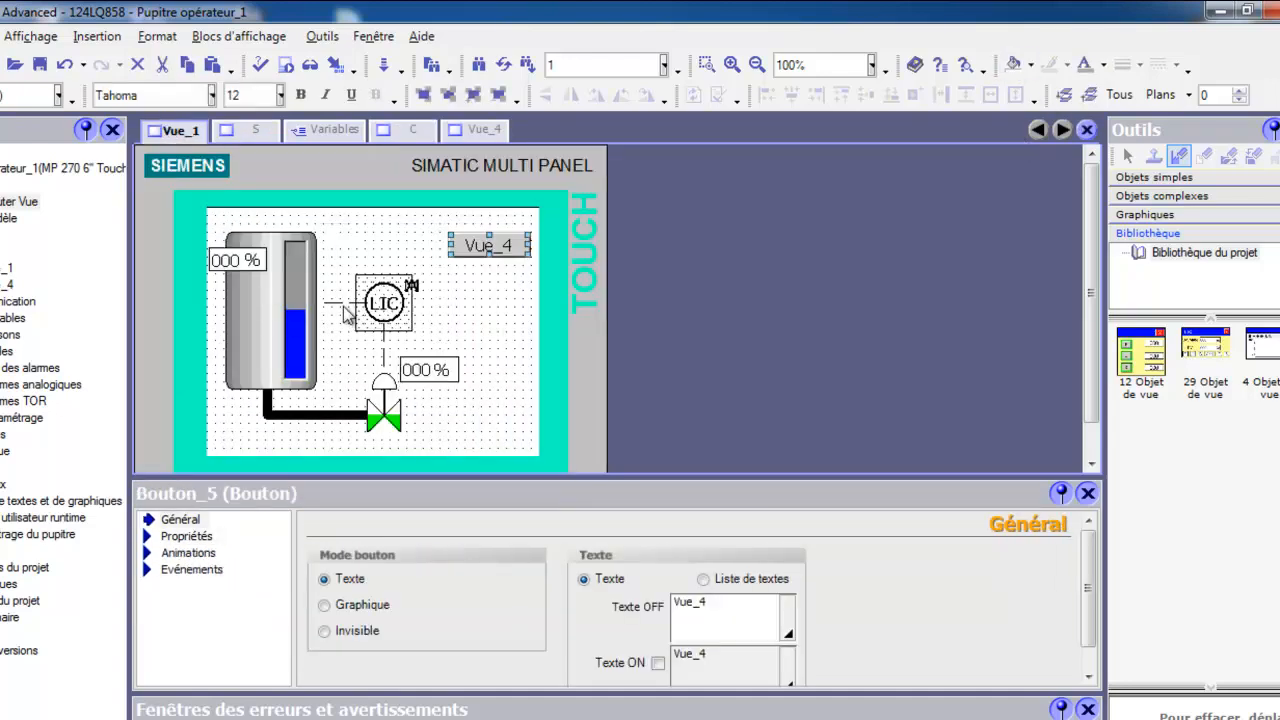
{"action": "left_click", "coordinate": [245, 131]}
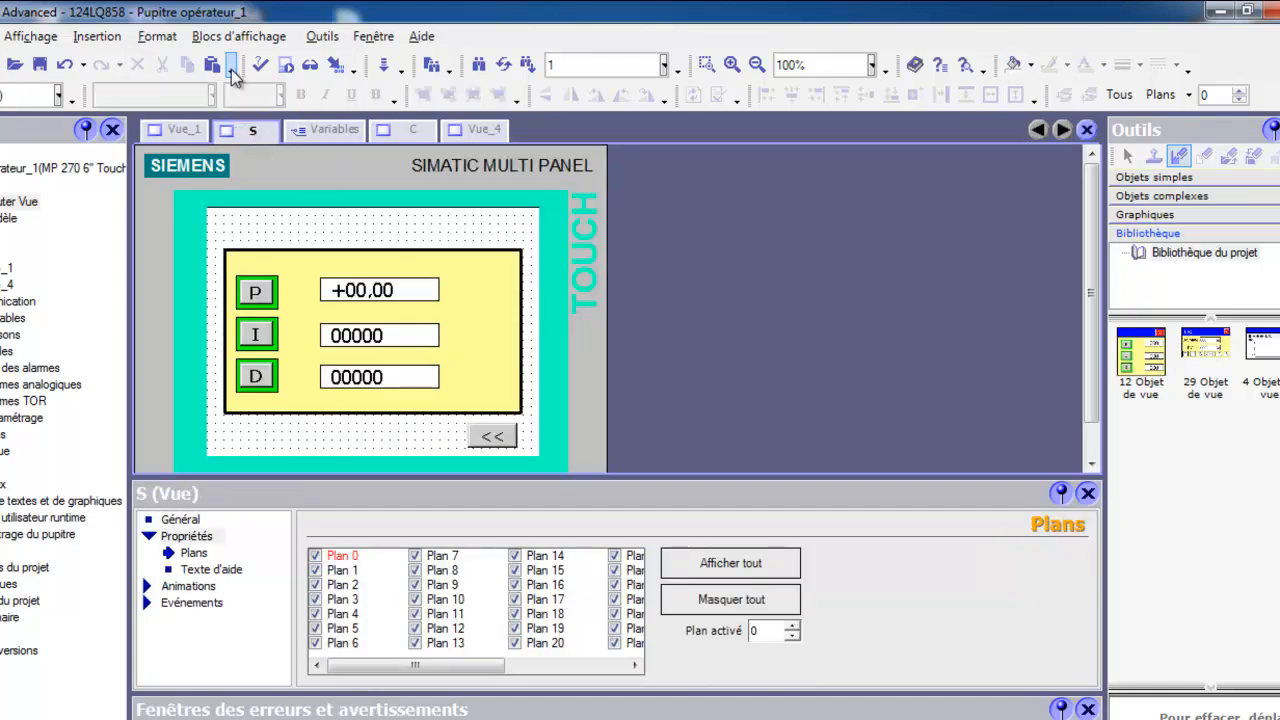
{"action": "left_click", "coordinate": [186, 123]}
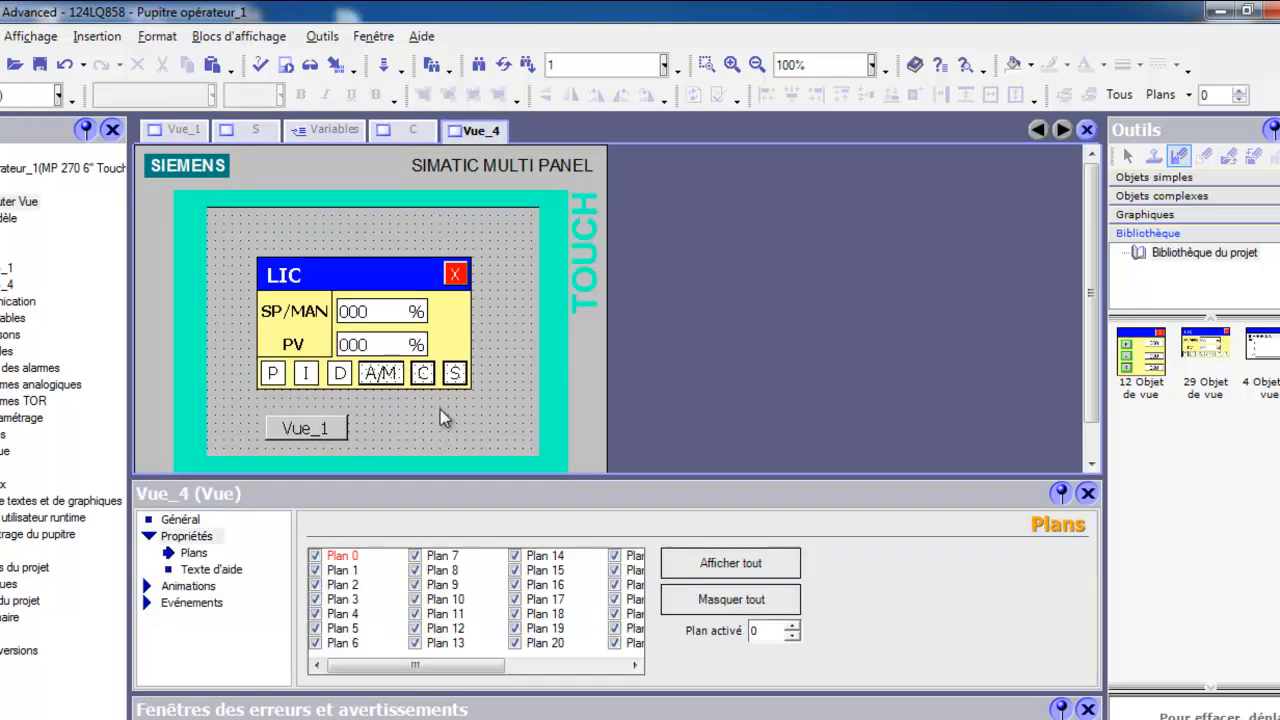
- Remove the PositionnerBit function from the Clic event of the invisible button over S in Vue_4
{"action": "left_click", "coordinate": [452, 373]}
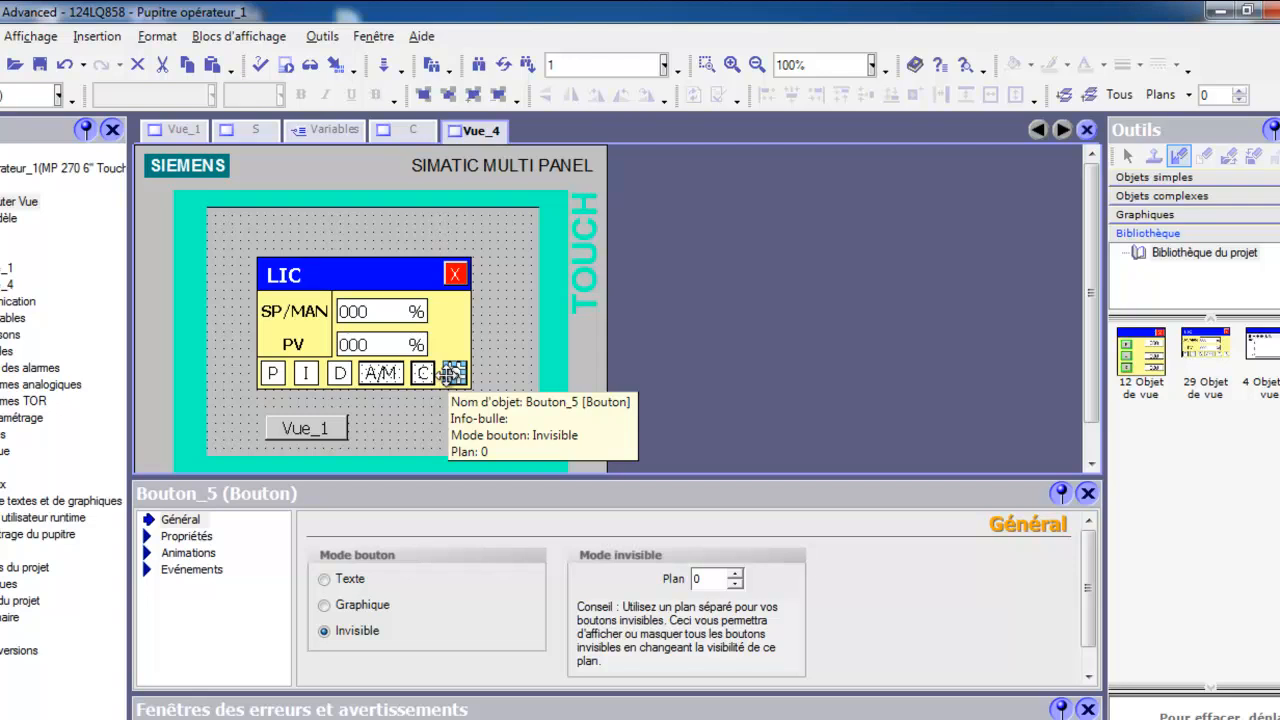
{"action": "left_click", "coordinate": [256, 140]}
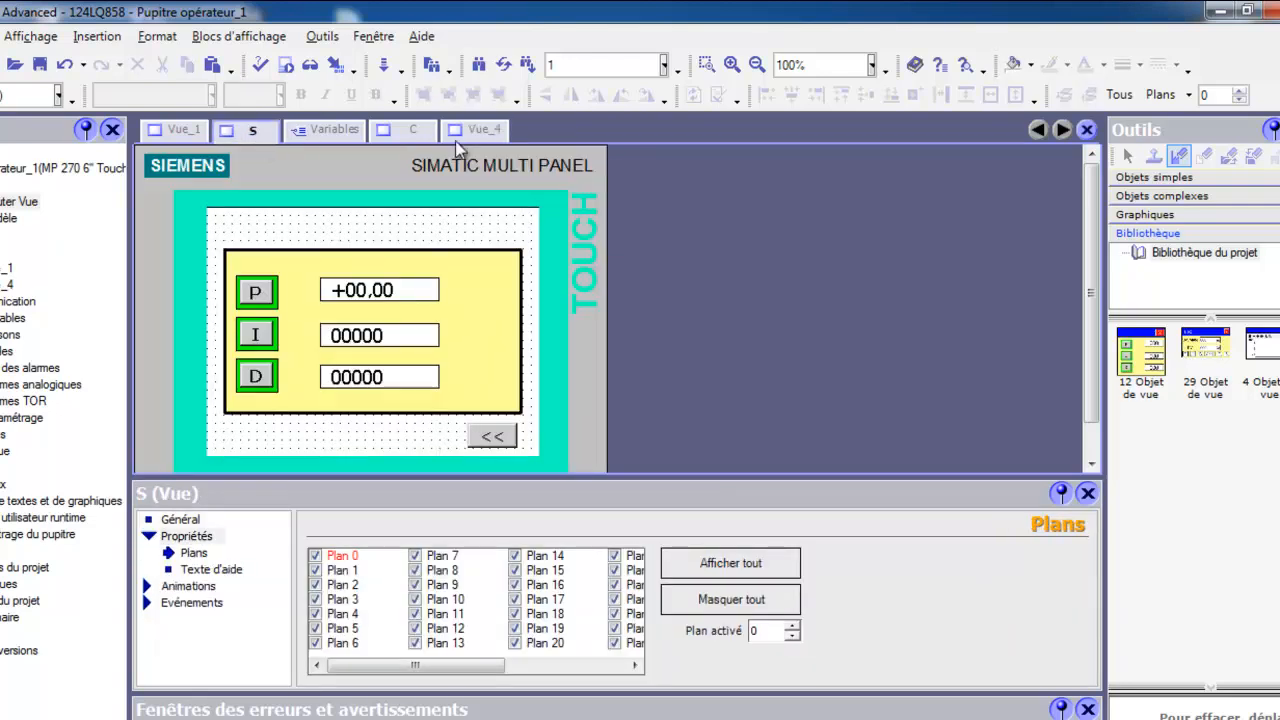
{"action": "left_click", "coordinate": [488, 131]}
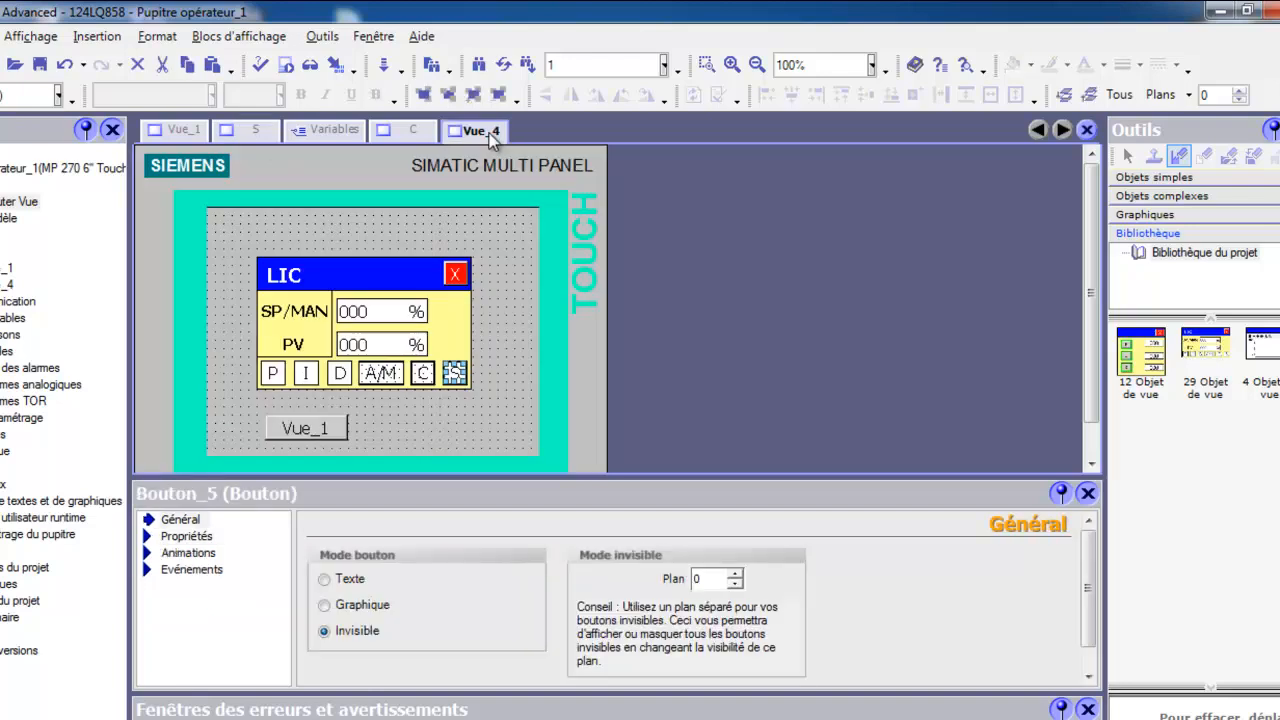
{"action": "left_click", "coordinate": [208, 571]}
{"action": "left_click", "coordinate": [210, 587]}
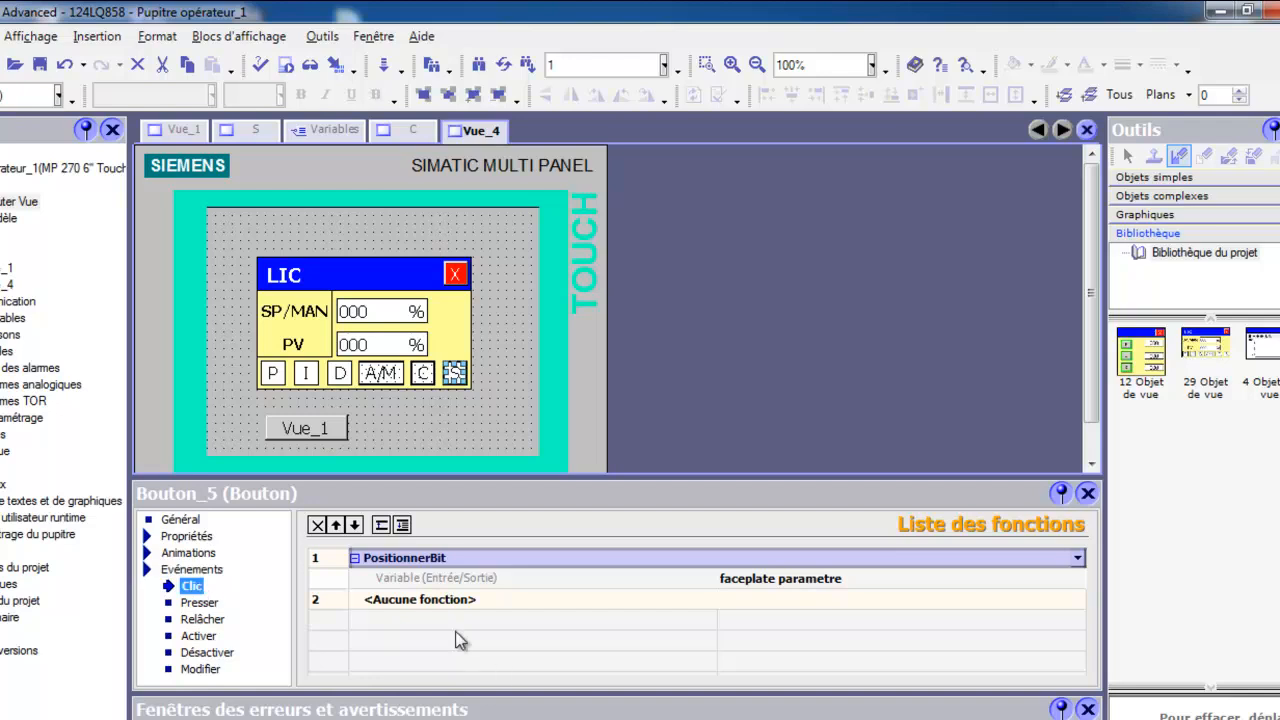
{"action": "left_click", "coordinate": [481, 414]}
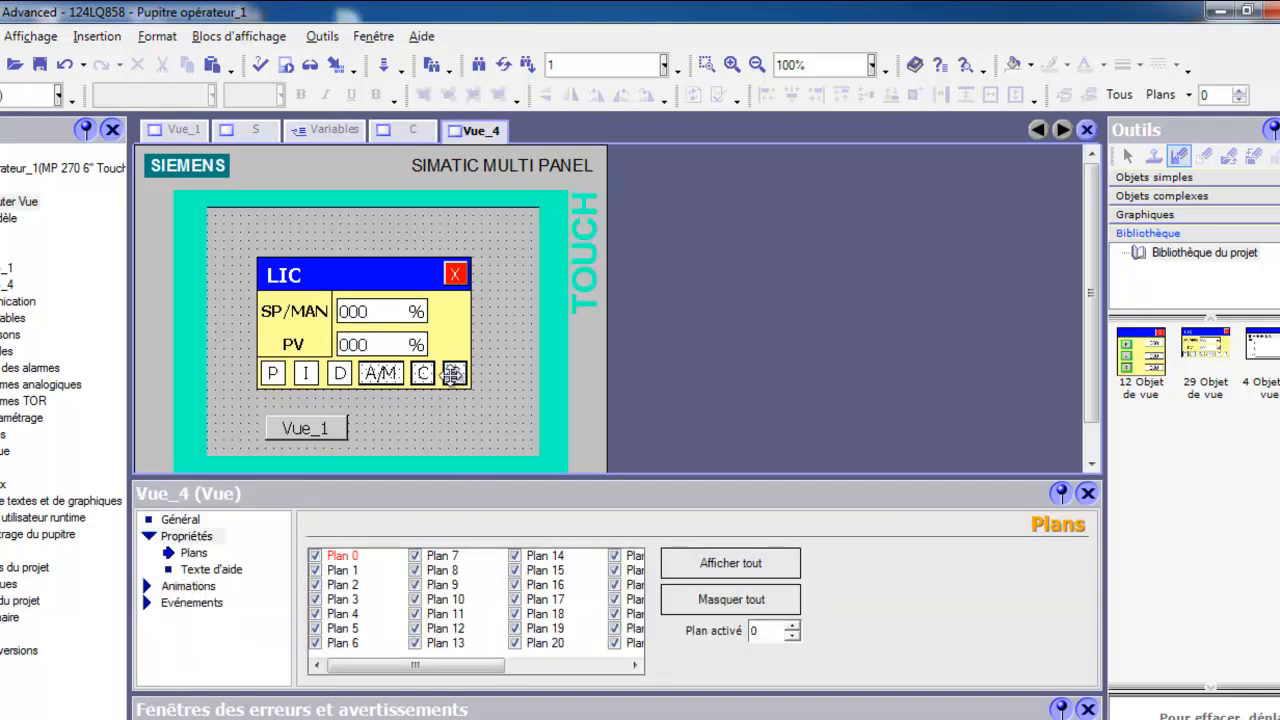
{"action": "left_click", "coordinate": [453, 373]}
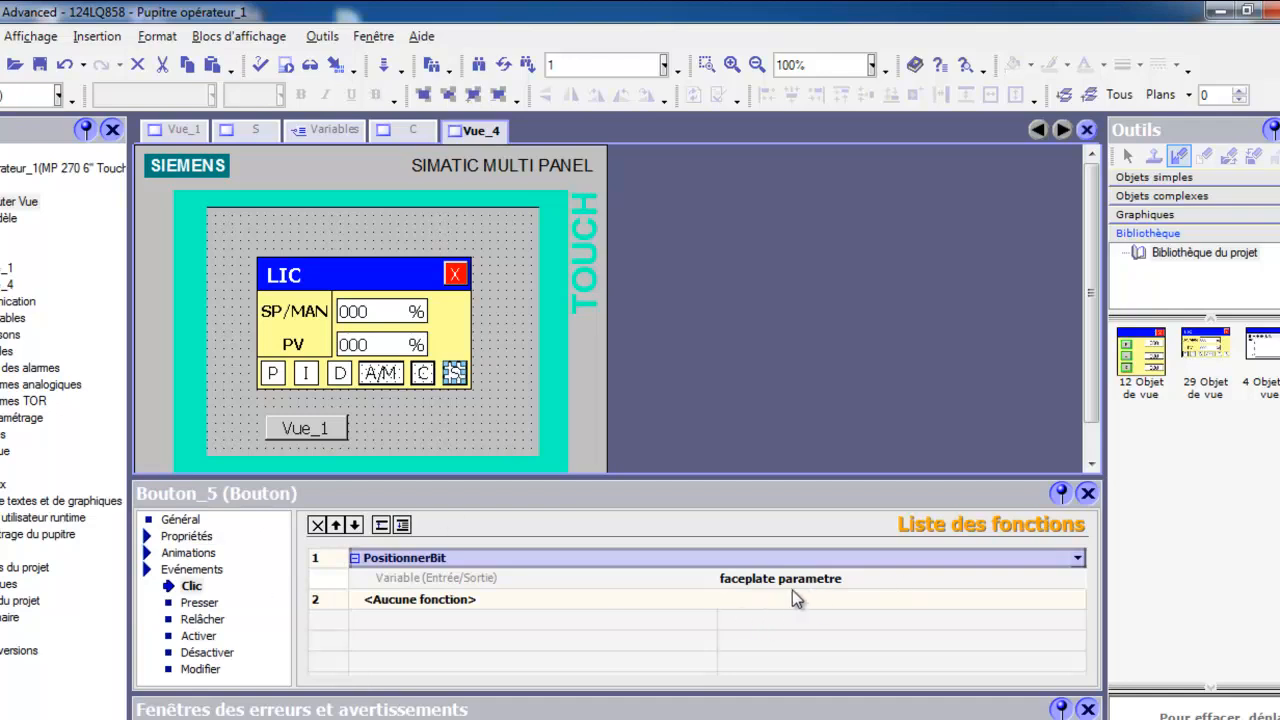
{"action": "left_click", "coordinate": [328, 560]}
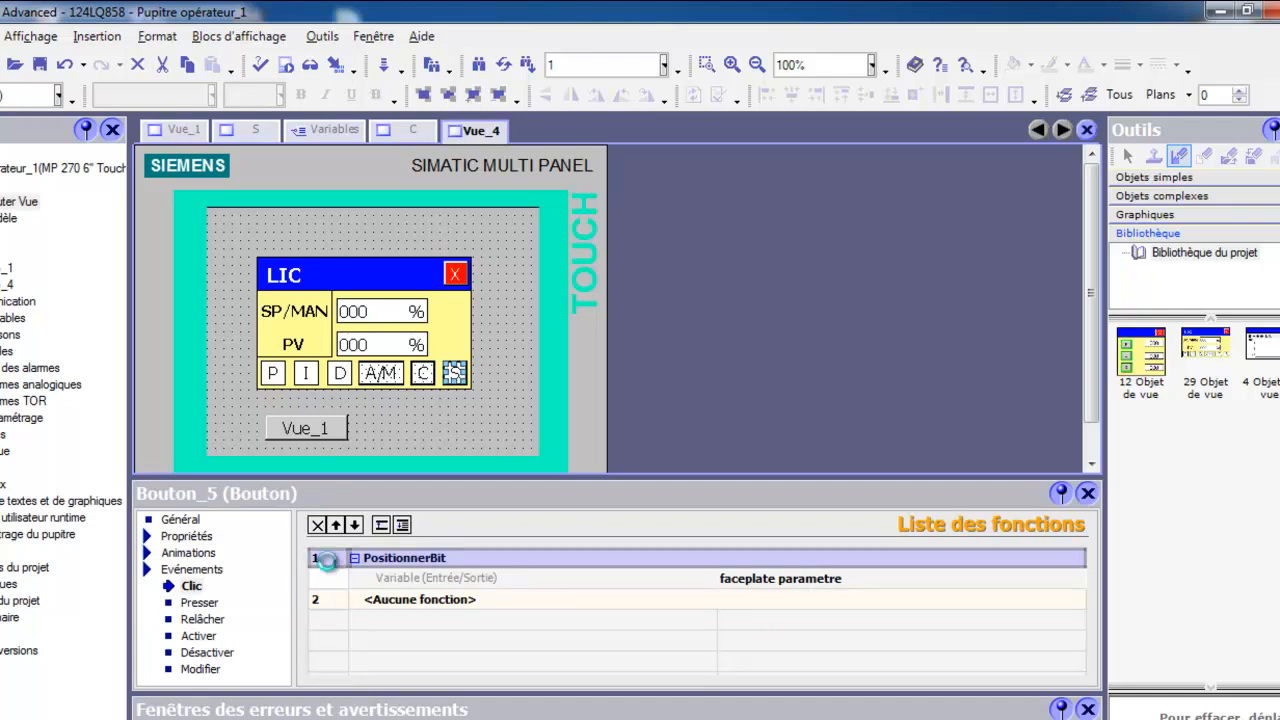
{"action": "key", "text": "Delete"}
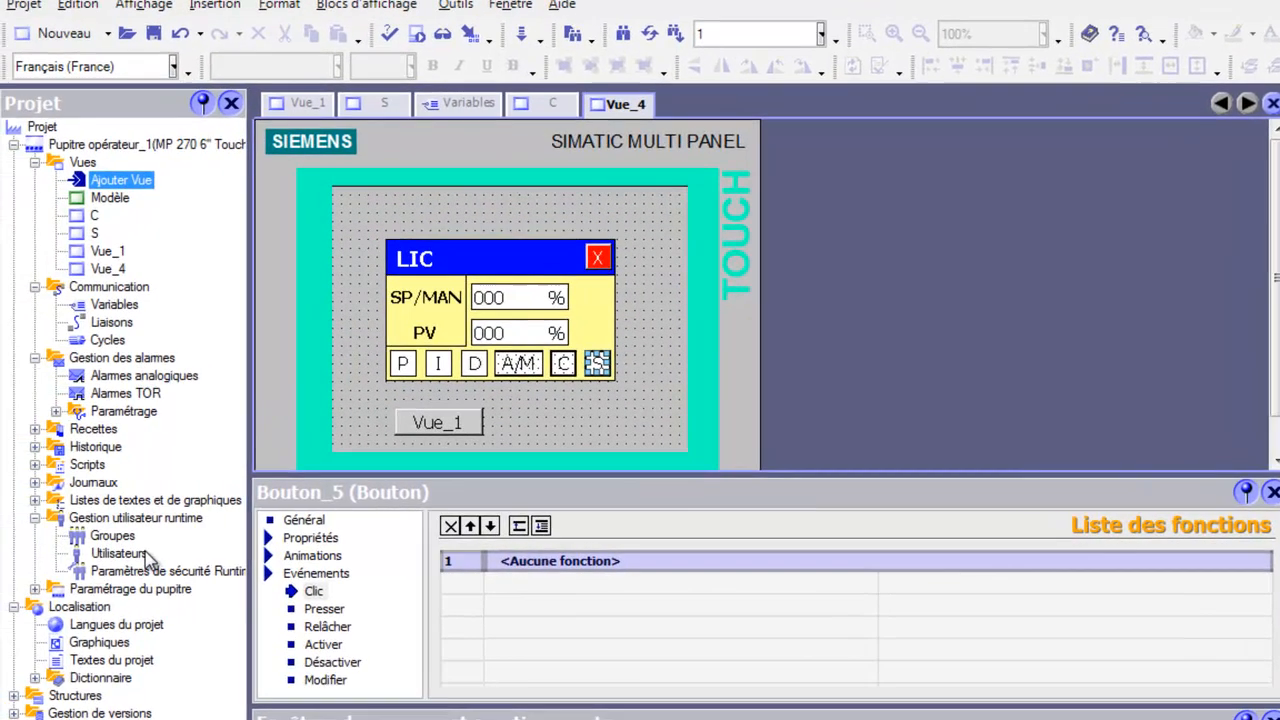
- Add a new user to the runtime user administration and name it oper
{"action": "double_click", "coordinate": [145, 556]}
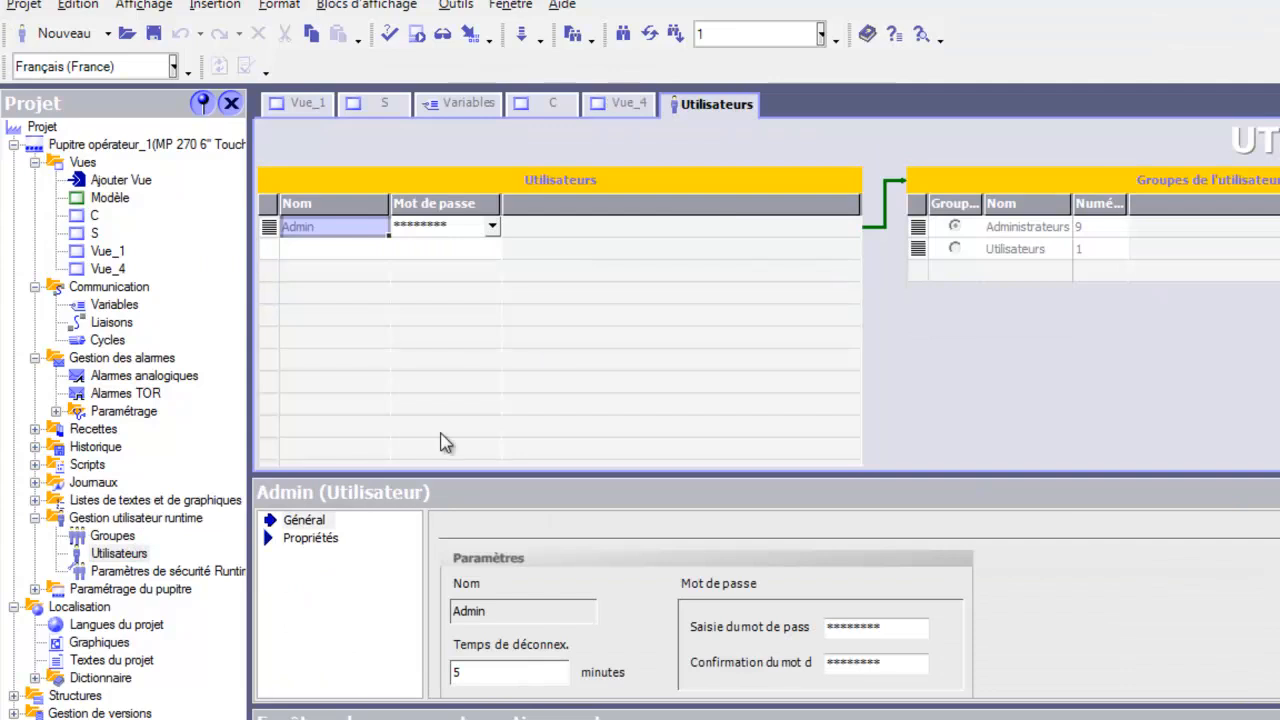
{"action": "double_click", "coordinate": [266, 249]}
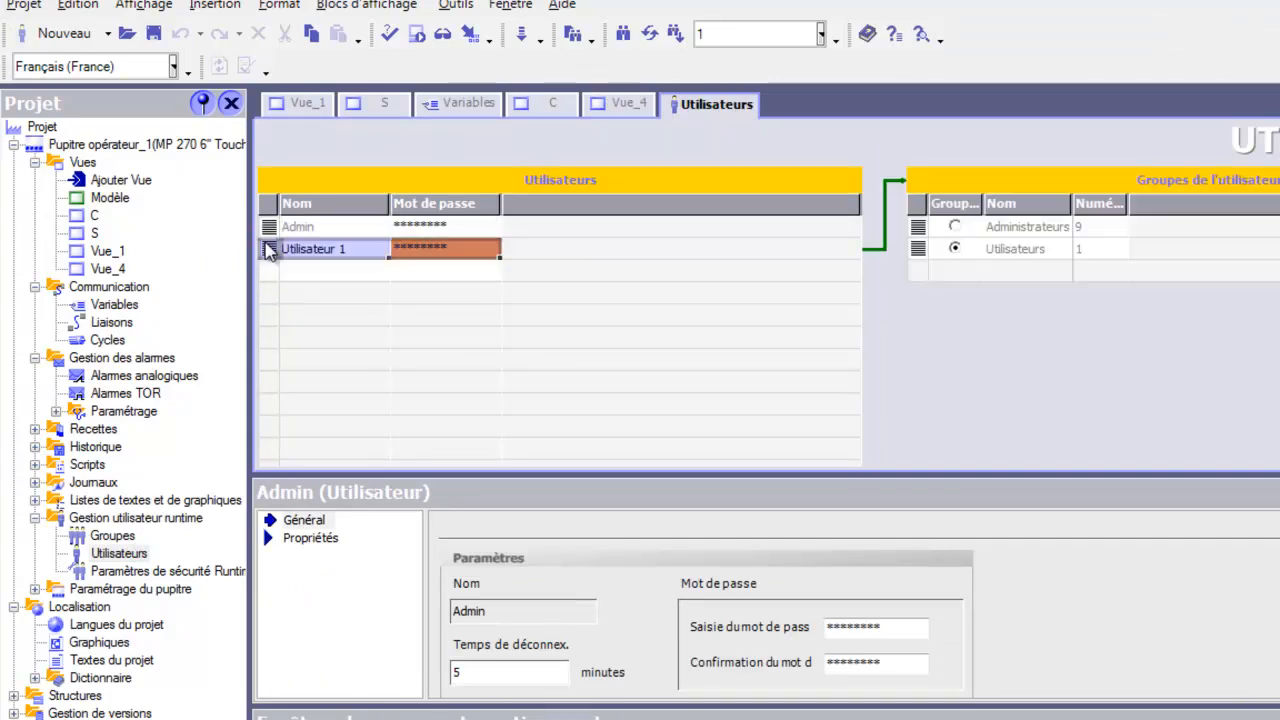
{"action": "left_click", "coordinate": [348, 248]}
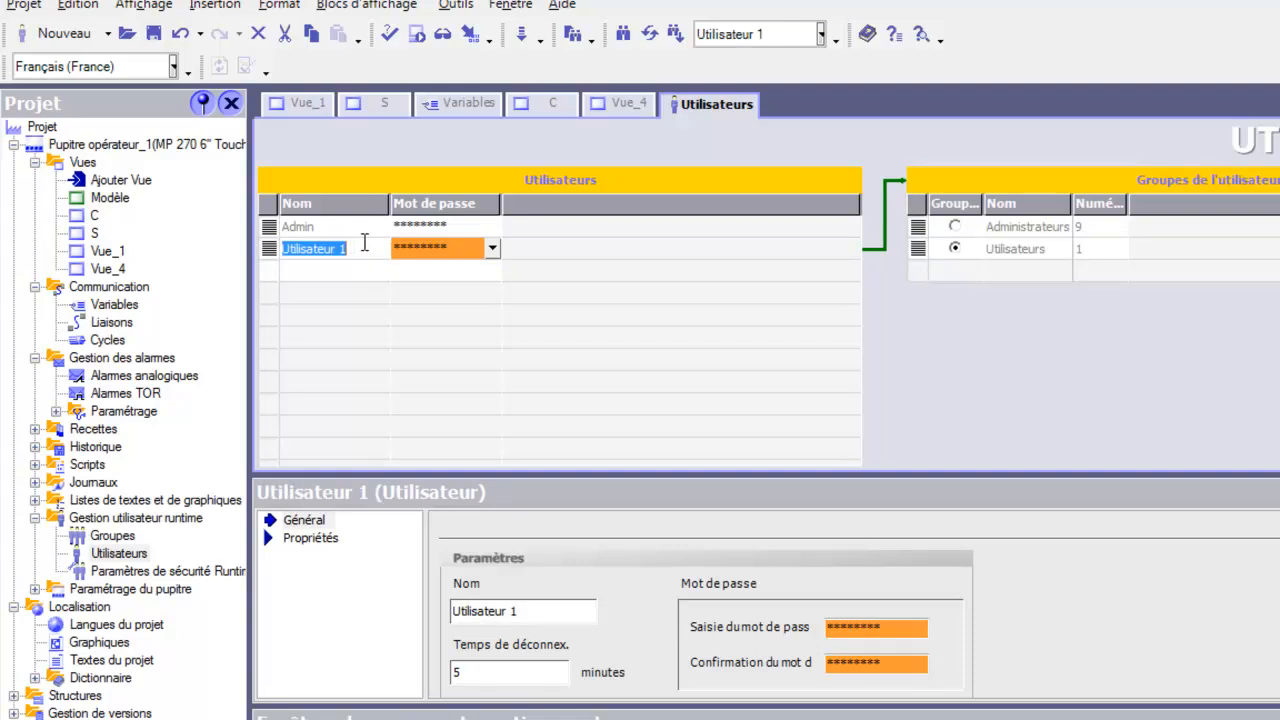
{"action": "type", "text": "oper"}
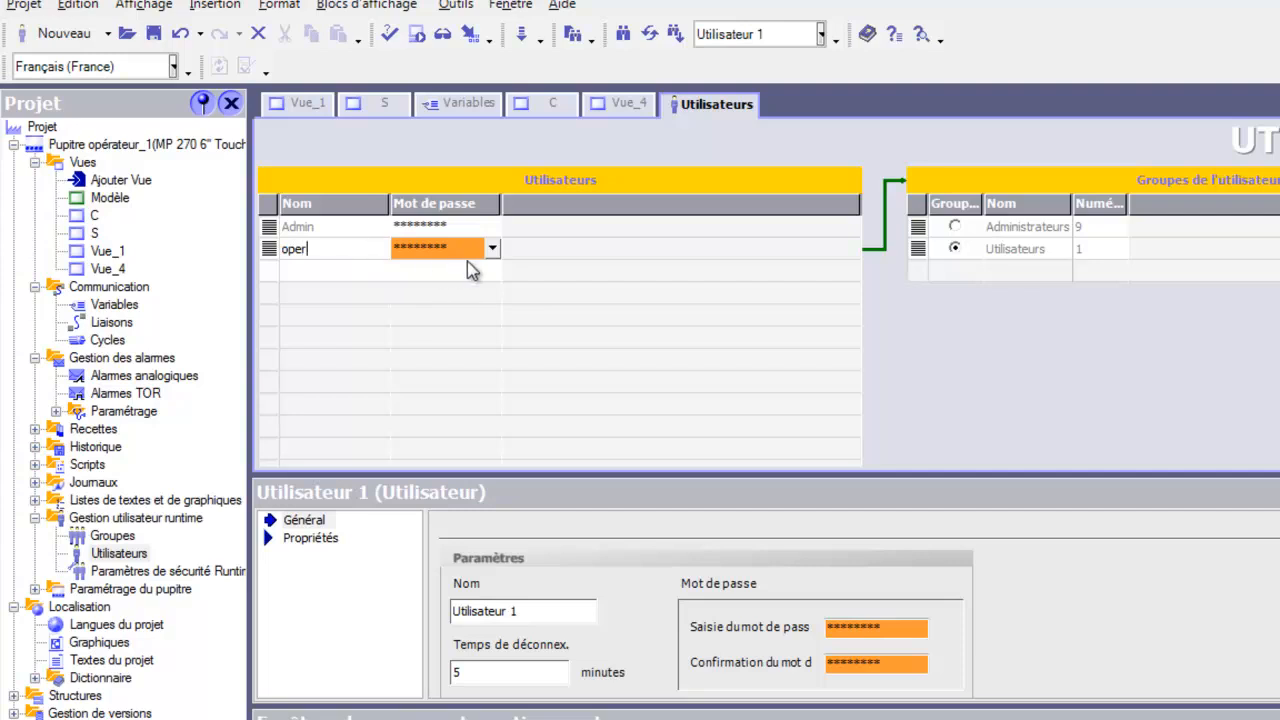
- Enter and confirm the account password for the user oper, keeping that user selected
{"action": "left_click", "coordinate": [492, 248]}
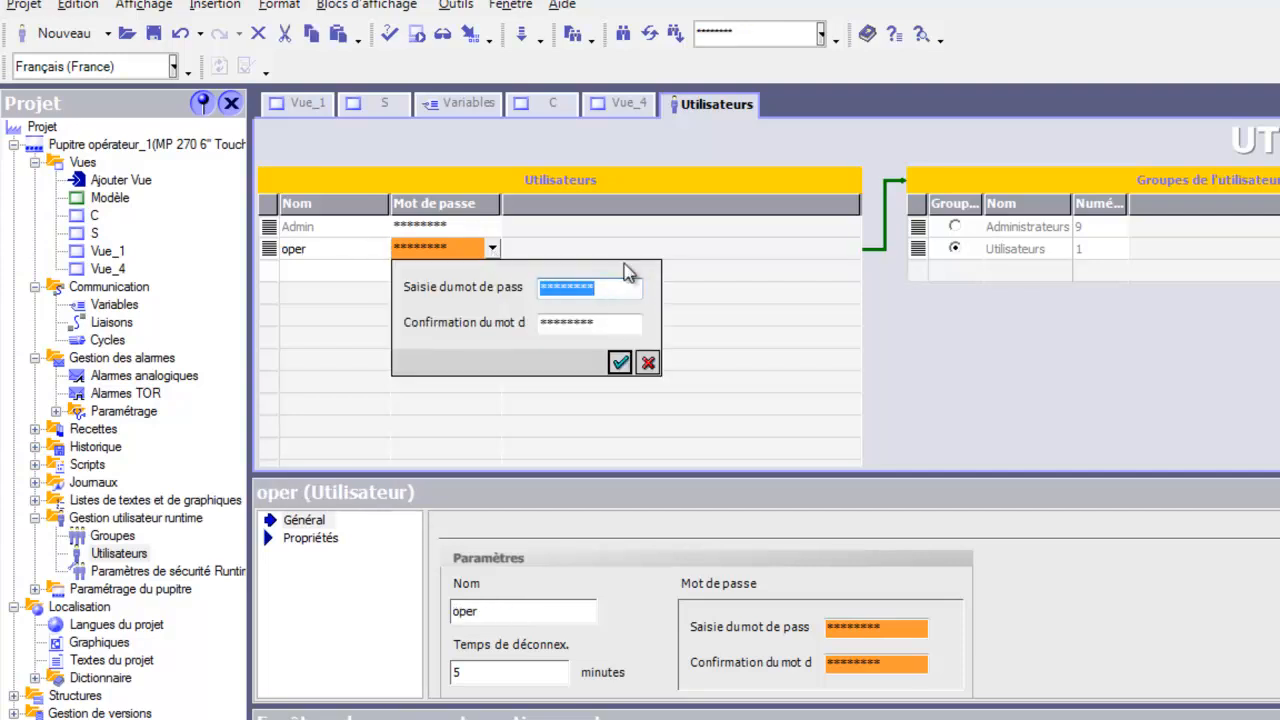
{"action": "type", "text": "**"}
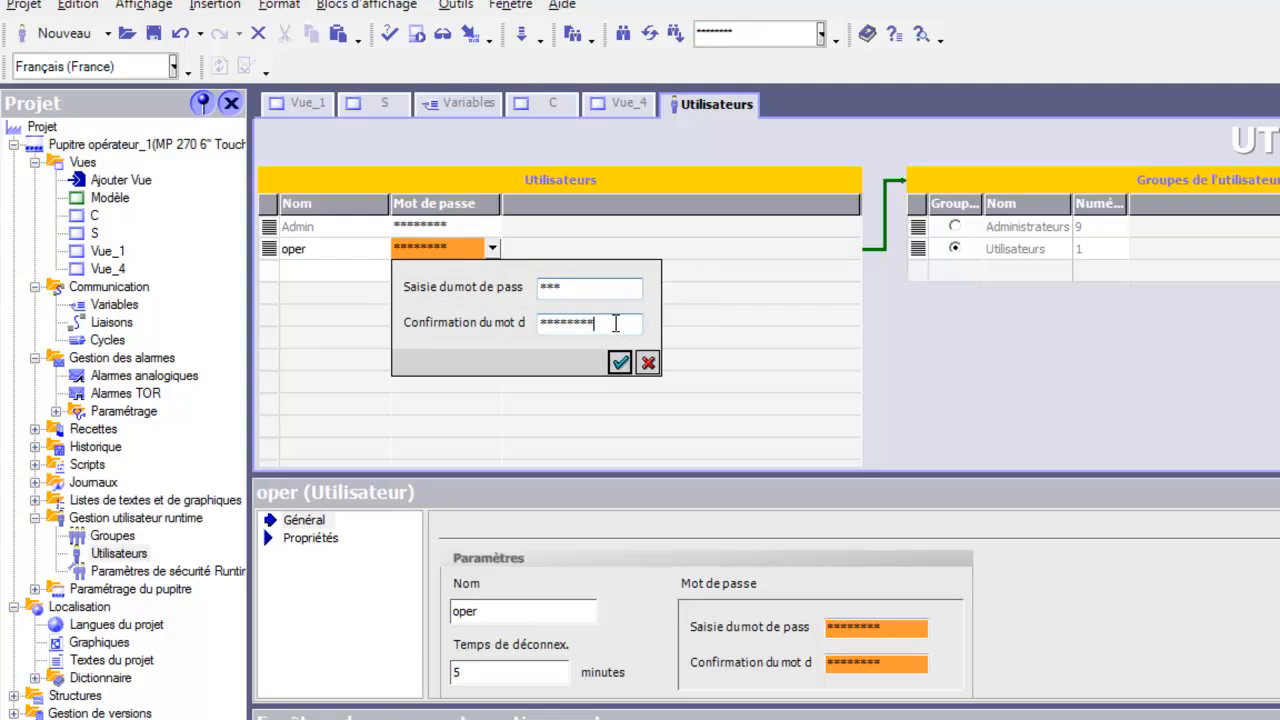
{"action": "left_click_drag", "start_coordinate": [624, 323], "coordinate": [519, 316]}
{"action": "type", "text": "*"}
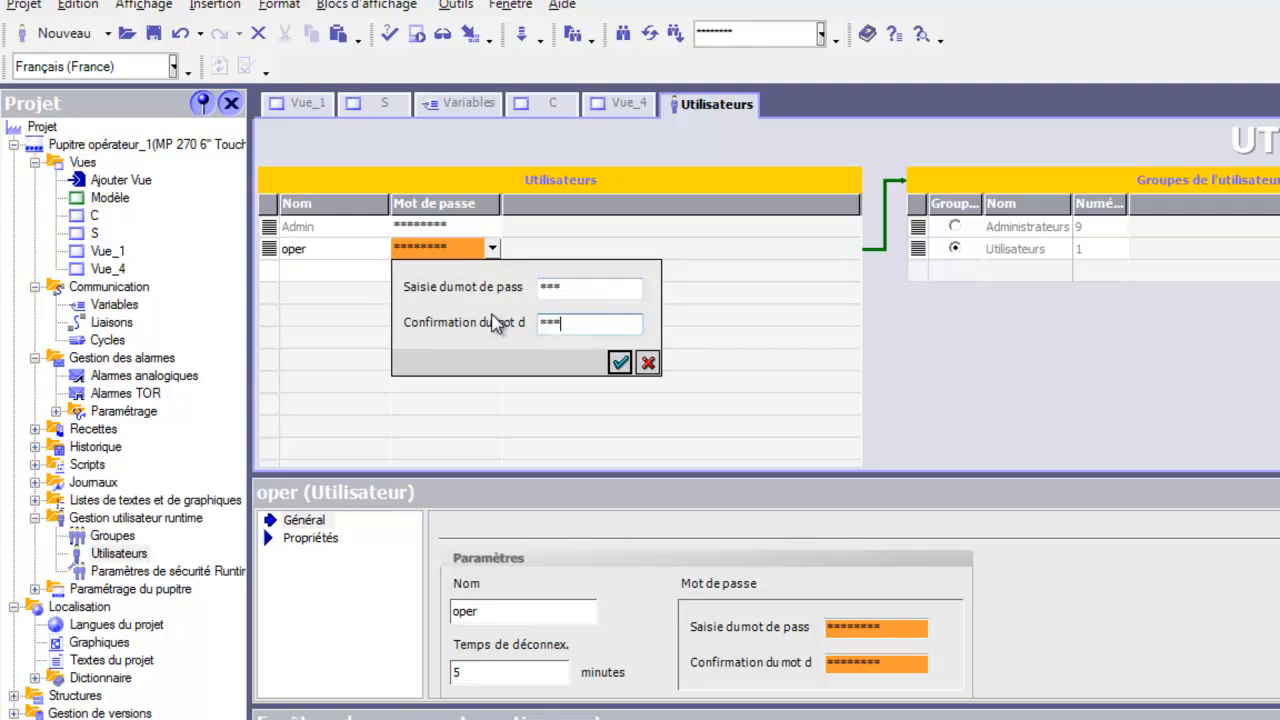
{"action": "left_click", "coordinate": [620, 362]}
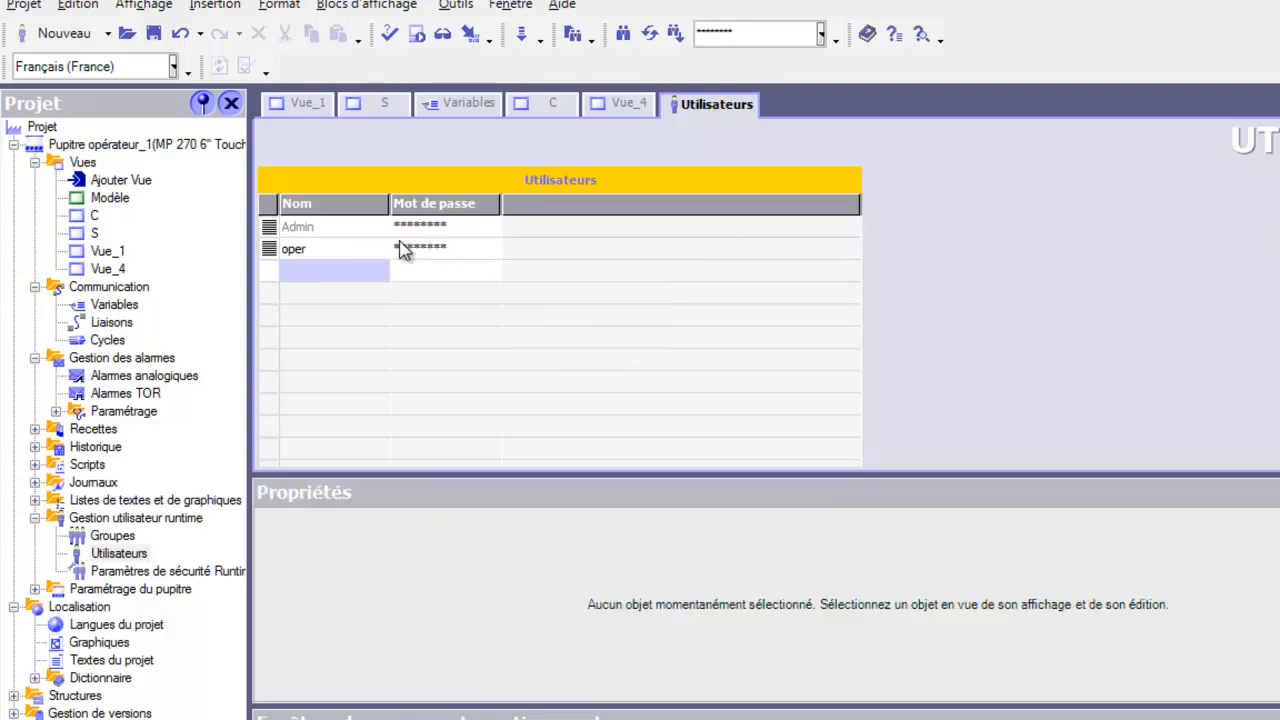
{"action": "left_click", "coordinate": [268, 249]}
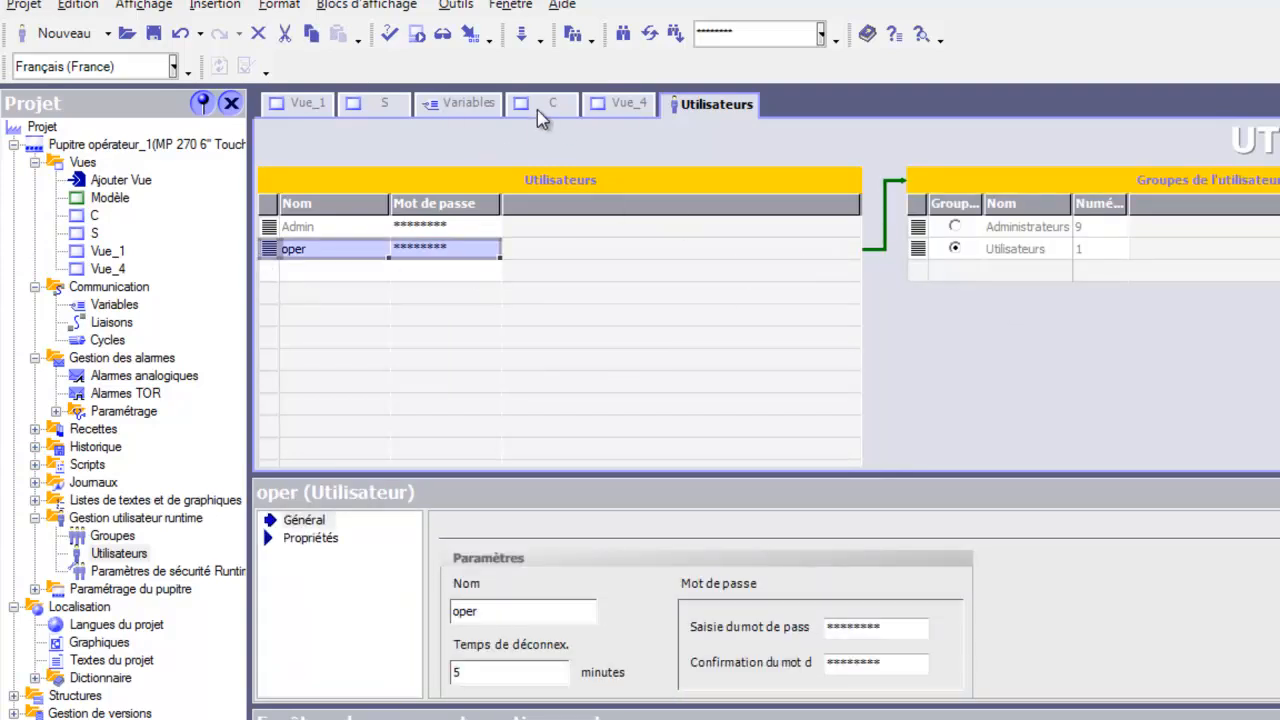
- Assign the AfficherDialogueConnexion function to the Clic event of the invisible button over S in Vue_4
{"action": "left_click", "coordinate": [605, 106]}
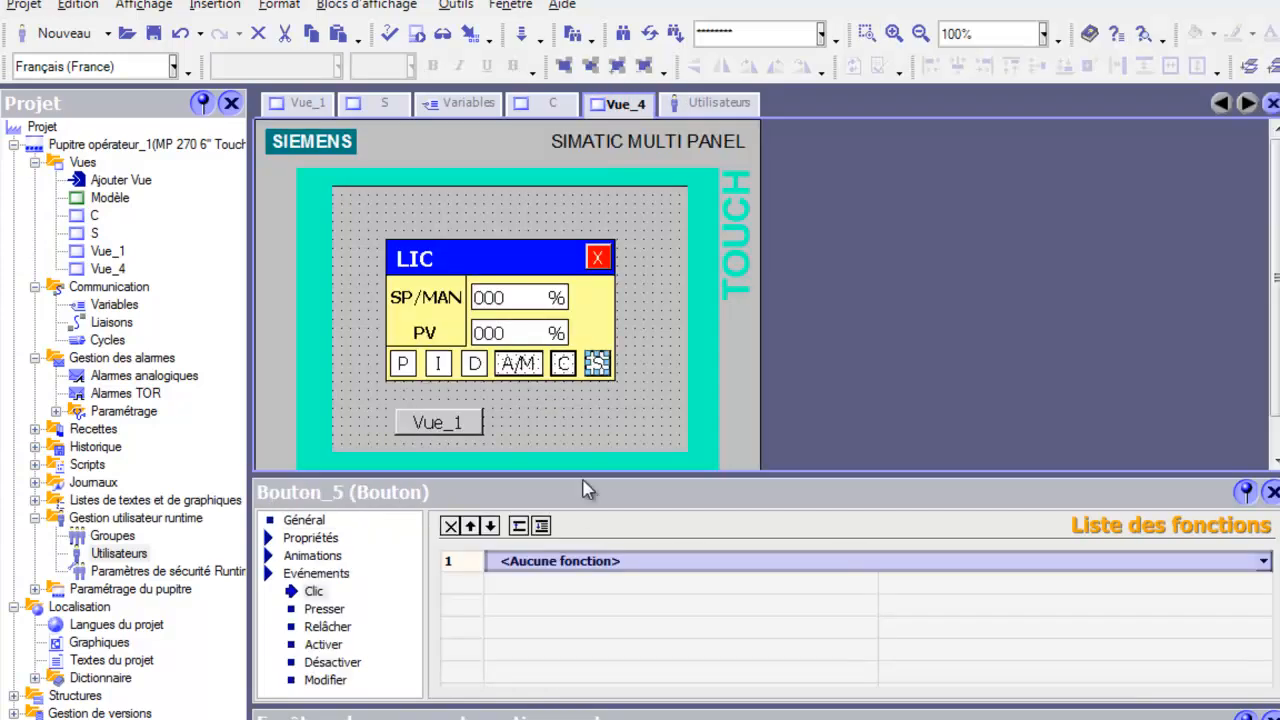
{"action": "left_click", "coordinate": [1263, 562]}
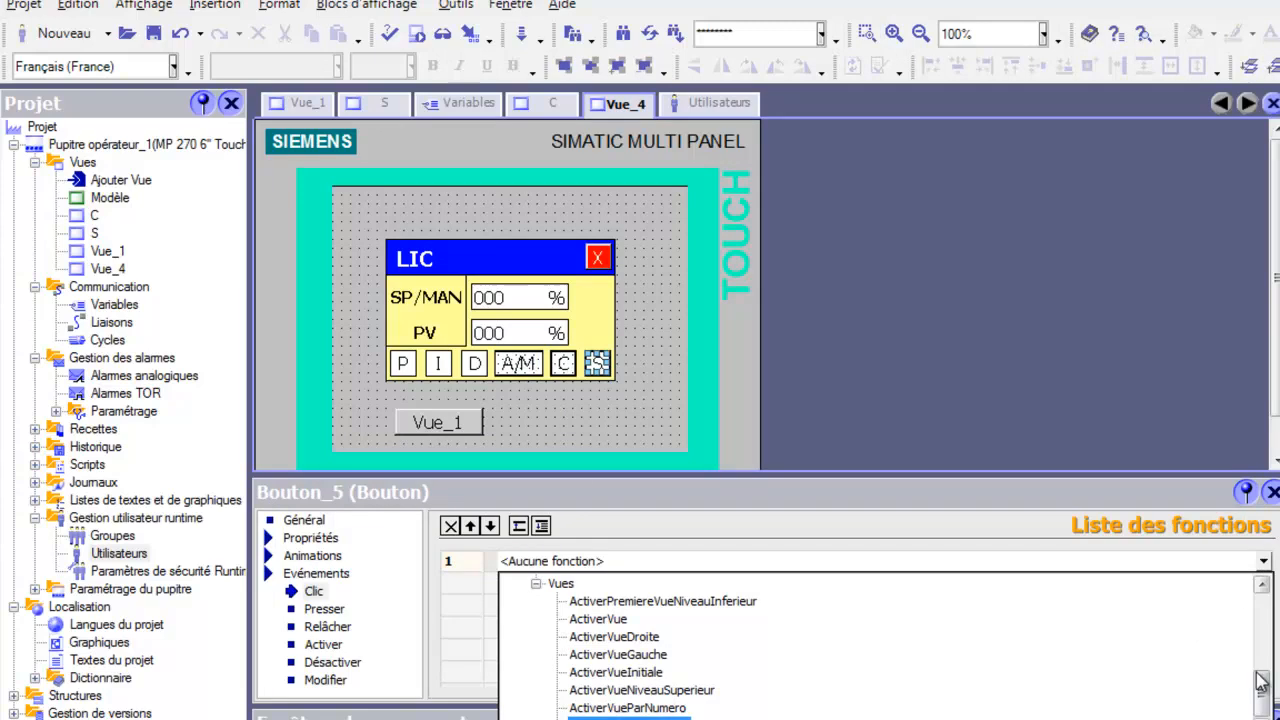
{"action": "left_click", "coordinate": [537, 583]}
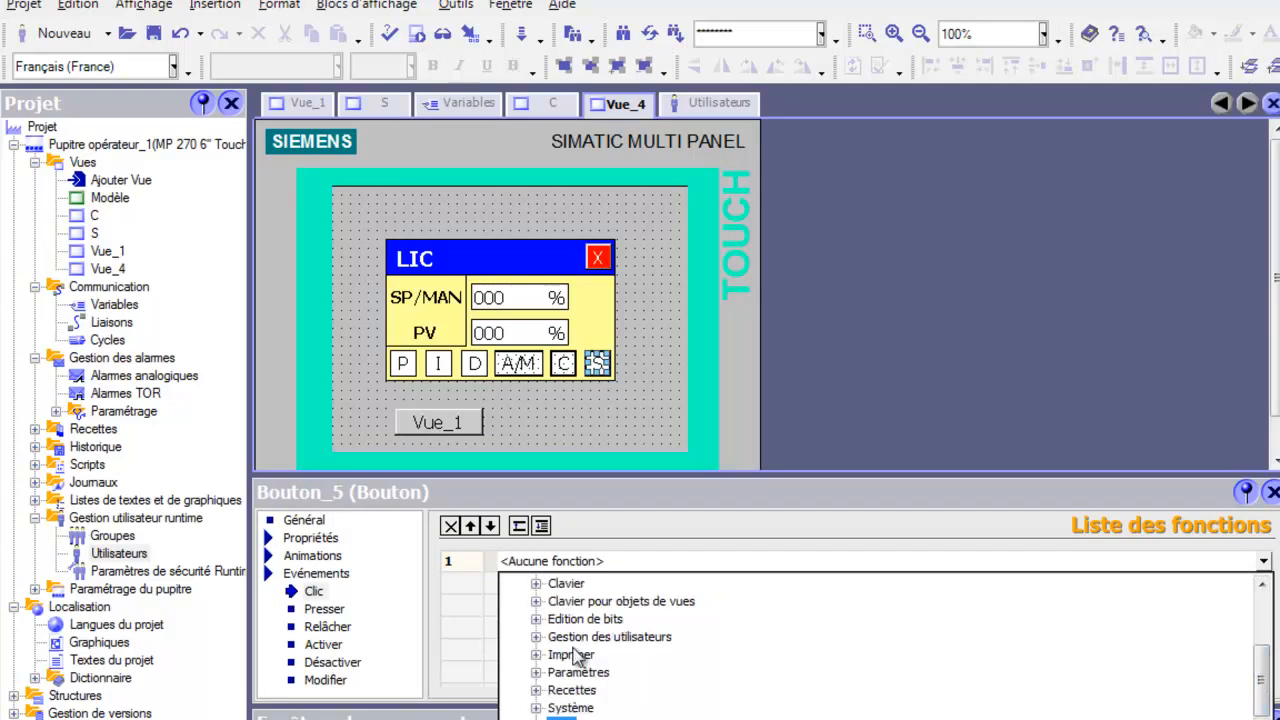
{"action": "left_click", "coordinate": [537, 639]}
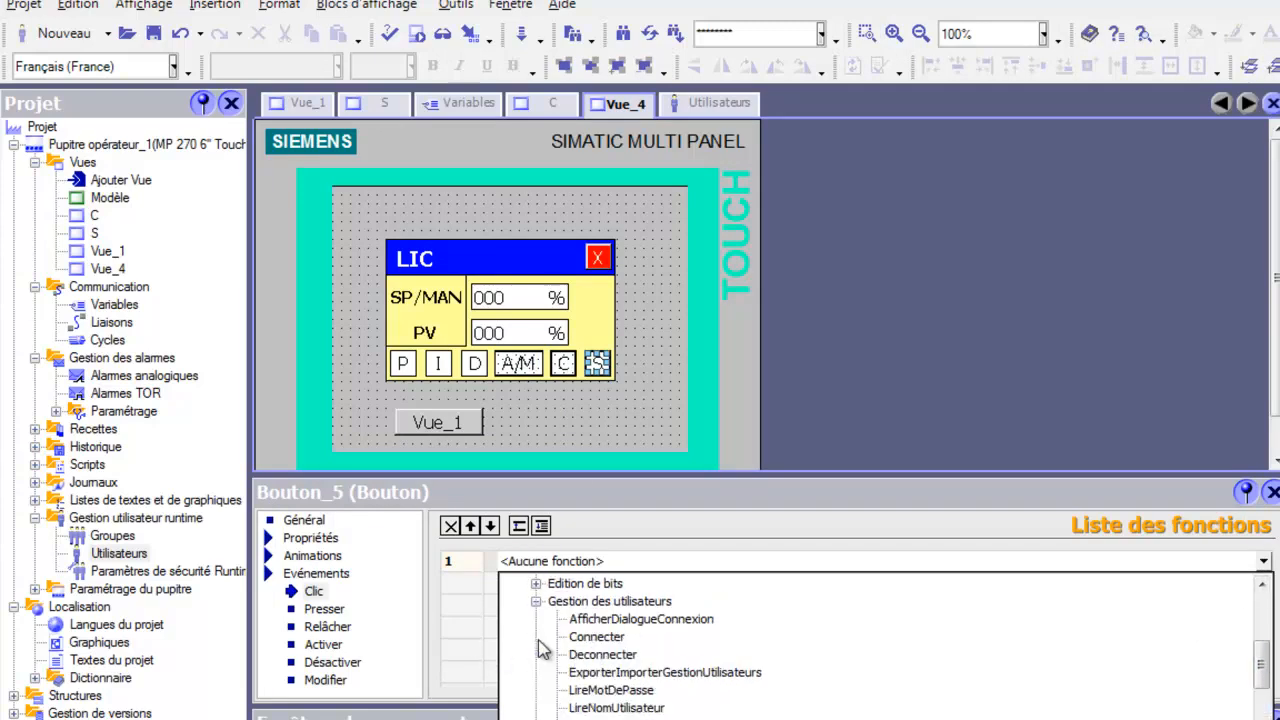
{"action": "left_click", "coordinate": [665, 620]}
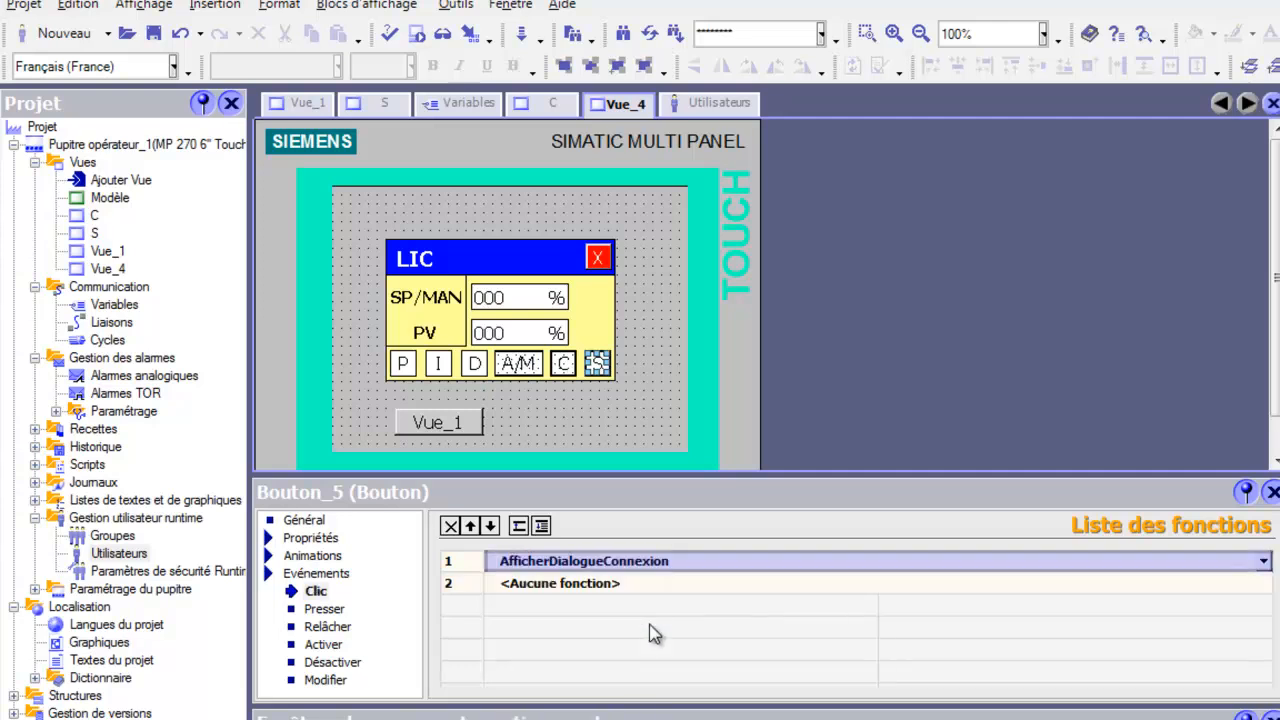
- Add ActiverVue as the second function of the S button's Clic event, with view S as its target
{"action": "left_click", "coordinate": [594, 586]}
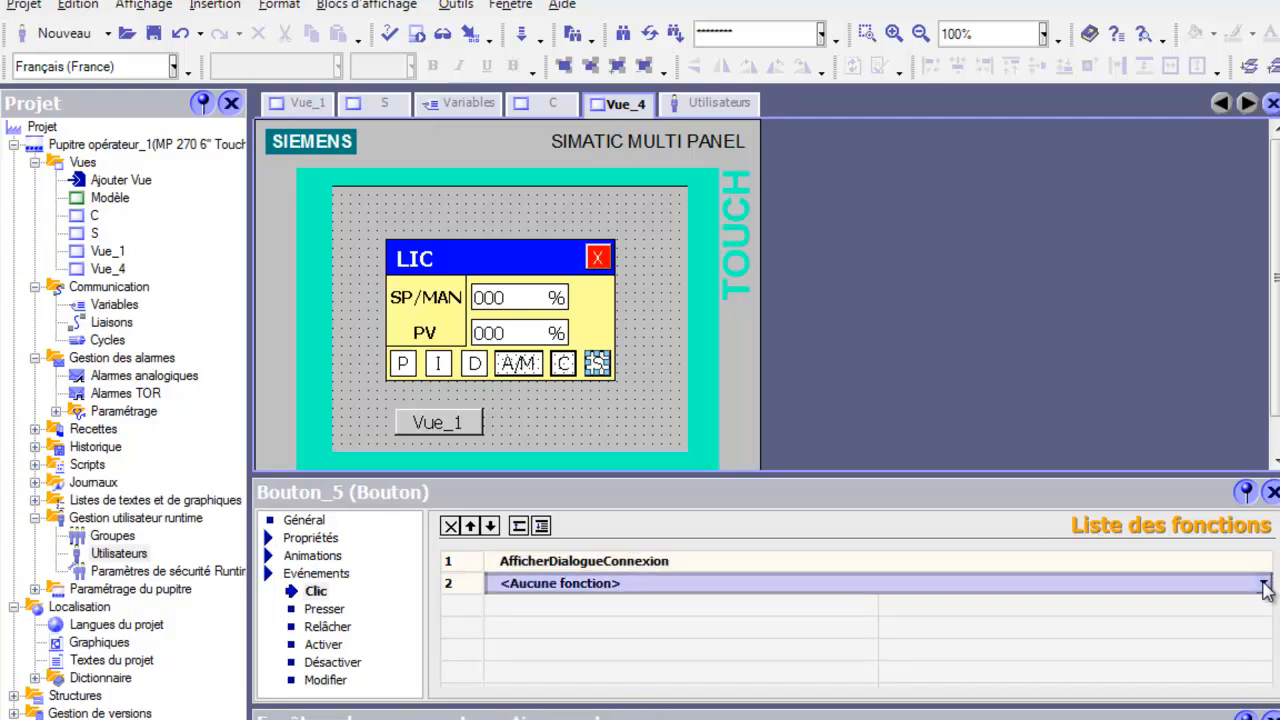
{"action": "left_click", "coordinate": [1265, 586]}
{"action": "left_click", "coordinate": [536, 607]}
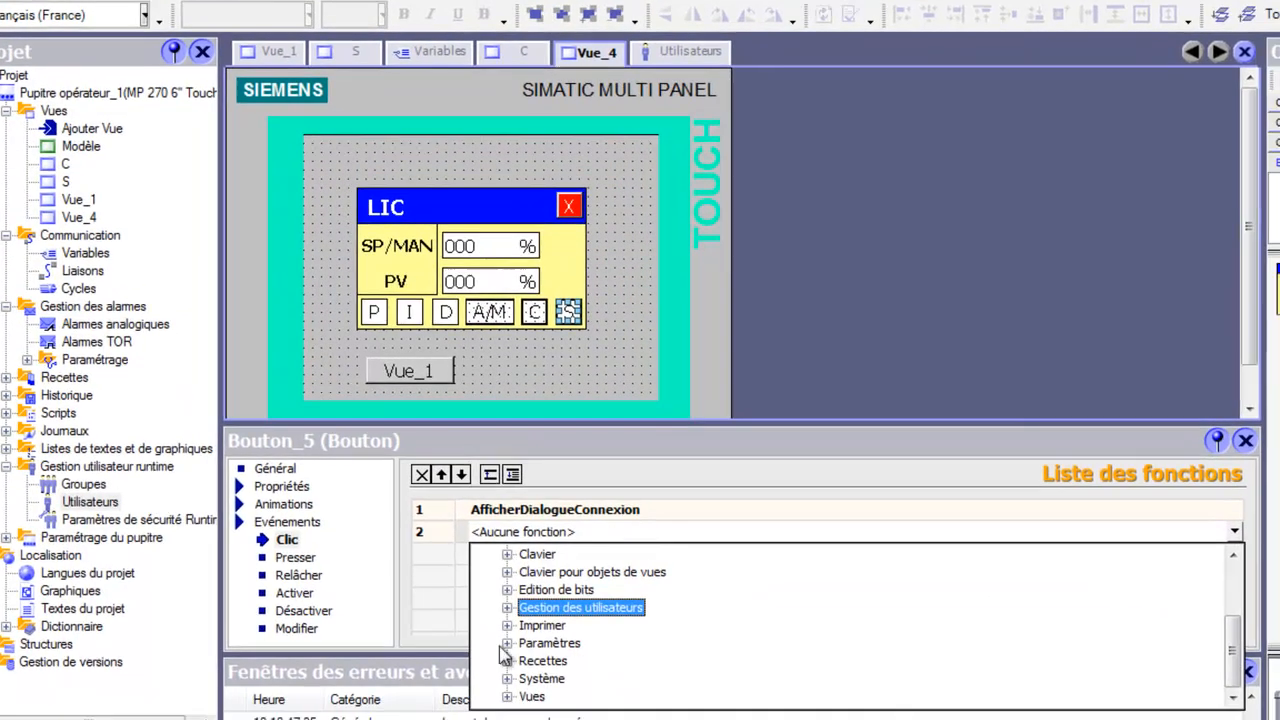
{"action": "left_click", "coordinate": [506, 694]}
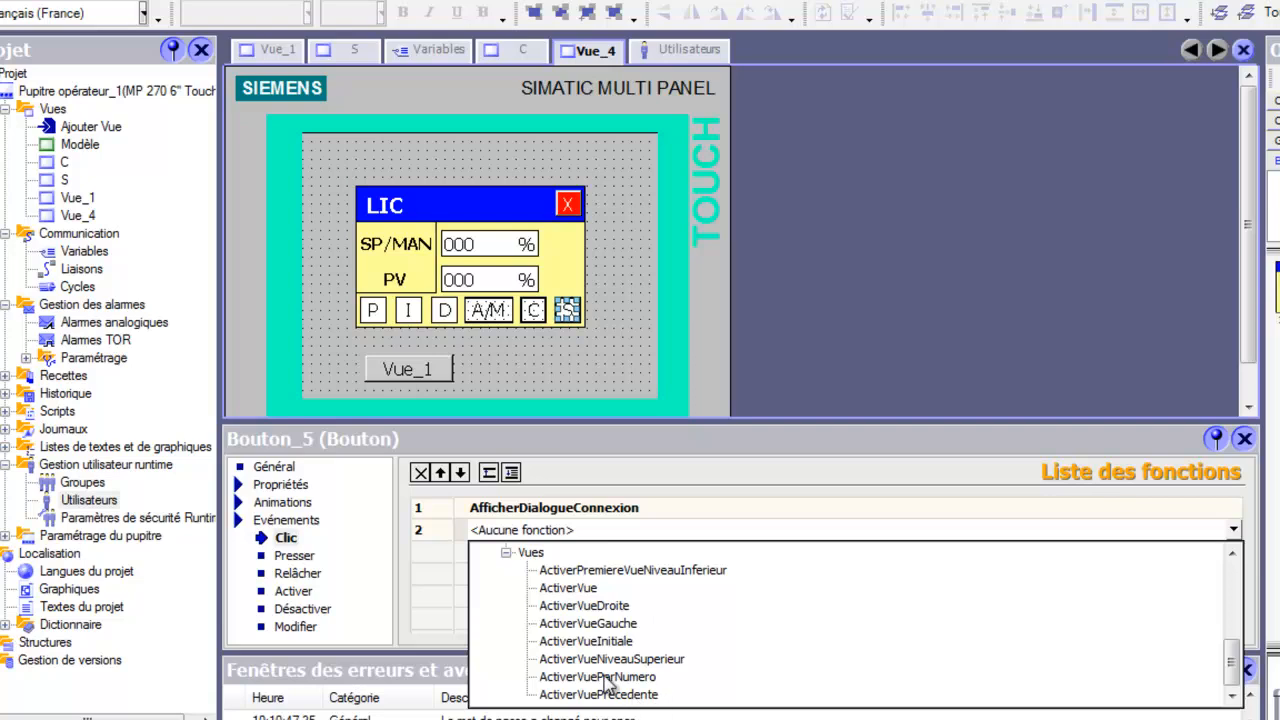
{"action": "left_click", "coordinate": [568, 588]}
{"action": "left_click", "coordinate": [1177, 556]}
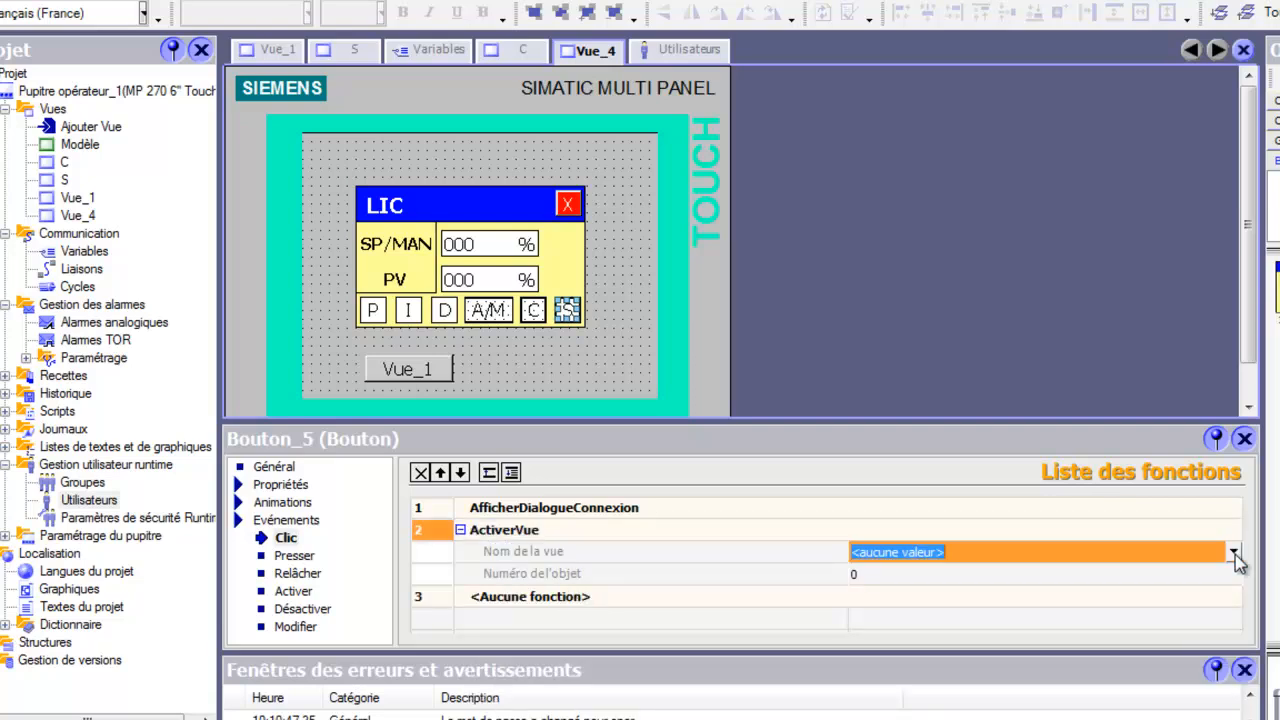
{"action": "left_click", "coordinate": [1234, 553]}
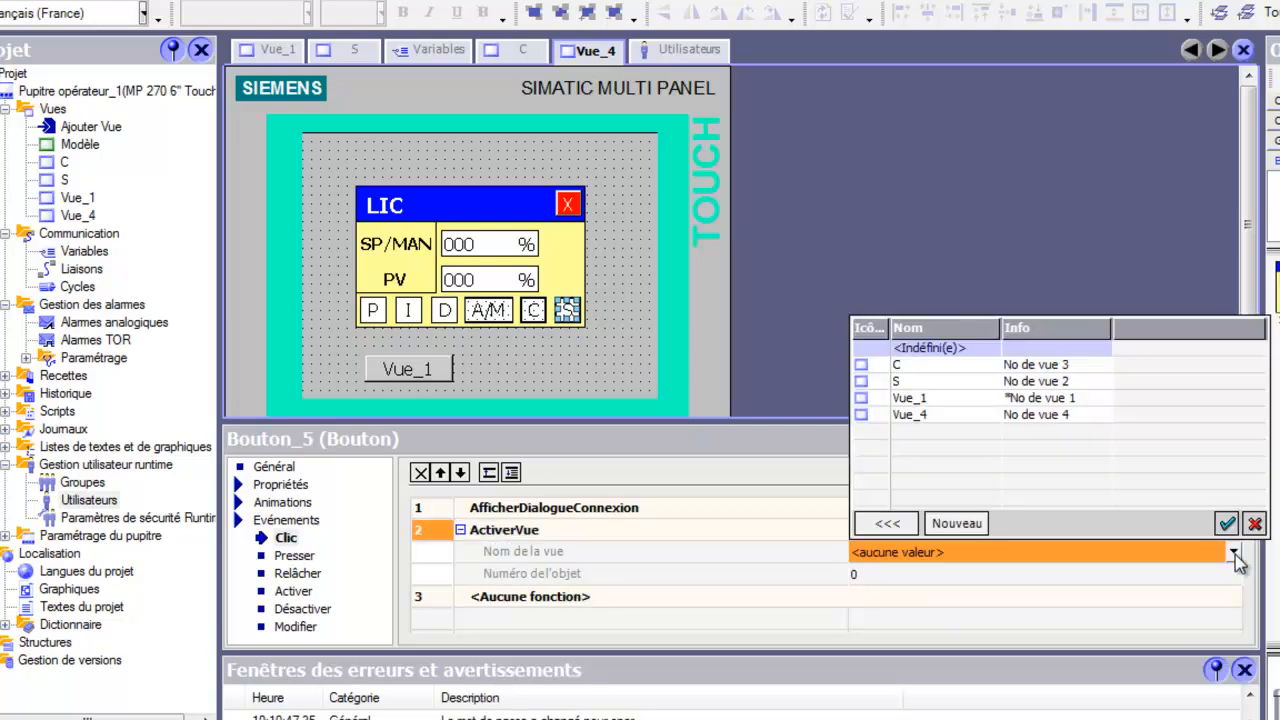
{"action": "left_click", "coordinate": [916, 382]}
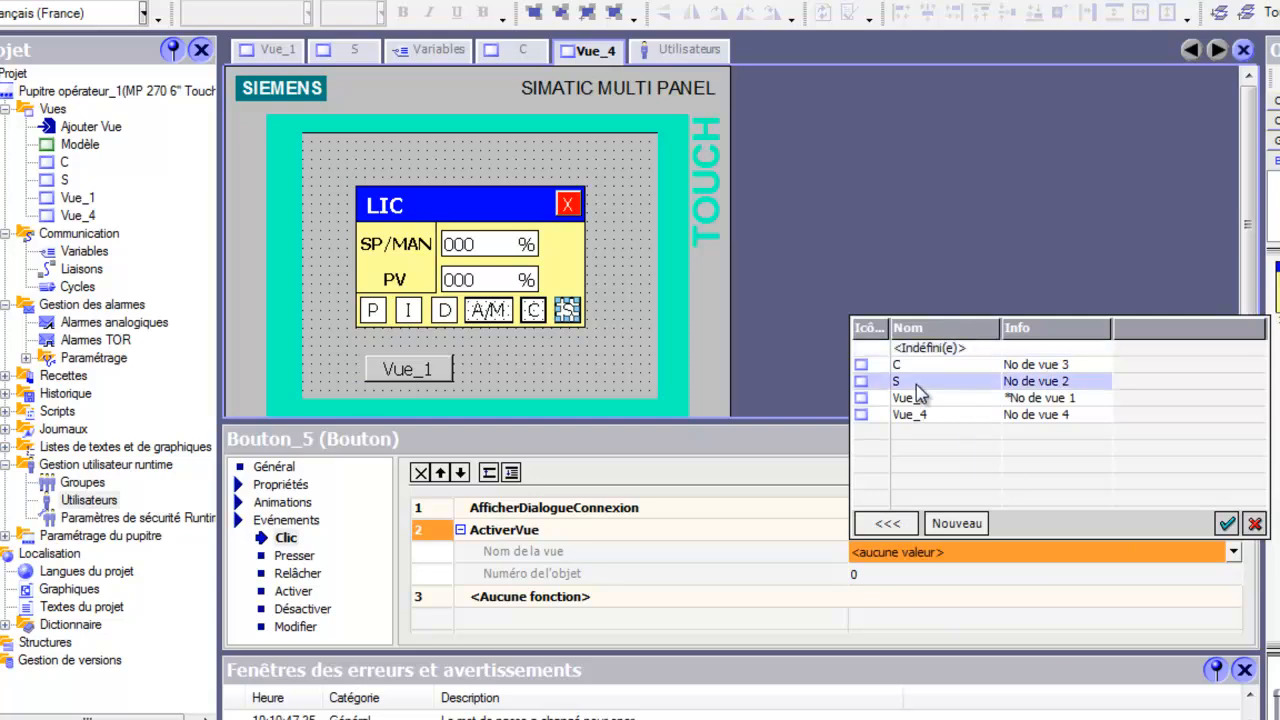
{"action": "left_click", "coordinate": [1227, 523]}
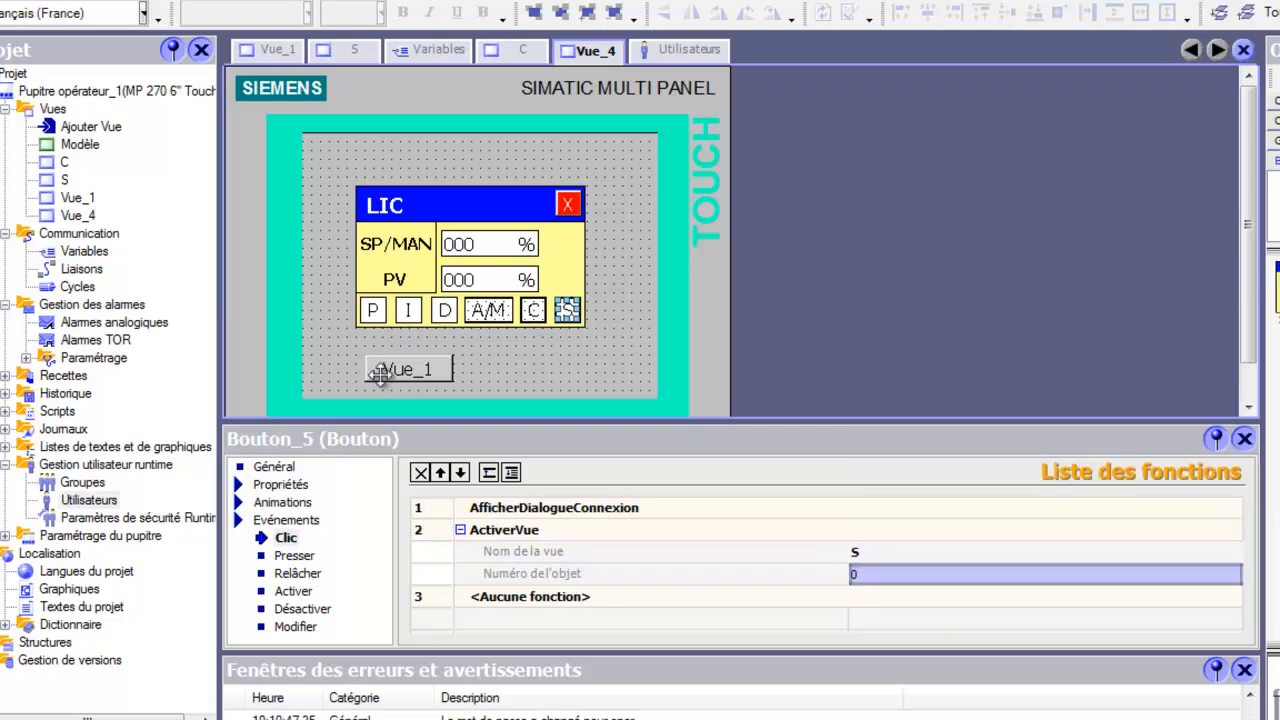
- Replace PositionnerBit with AfficherDialogueConnexion in the Clic event of the invisible button over C
{"action": "left_click", "coordinate": [533, 310]}
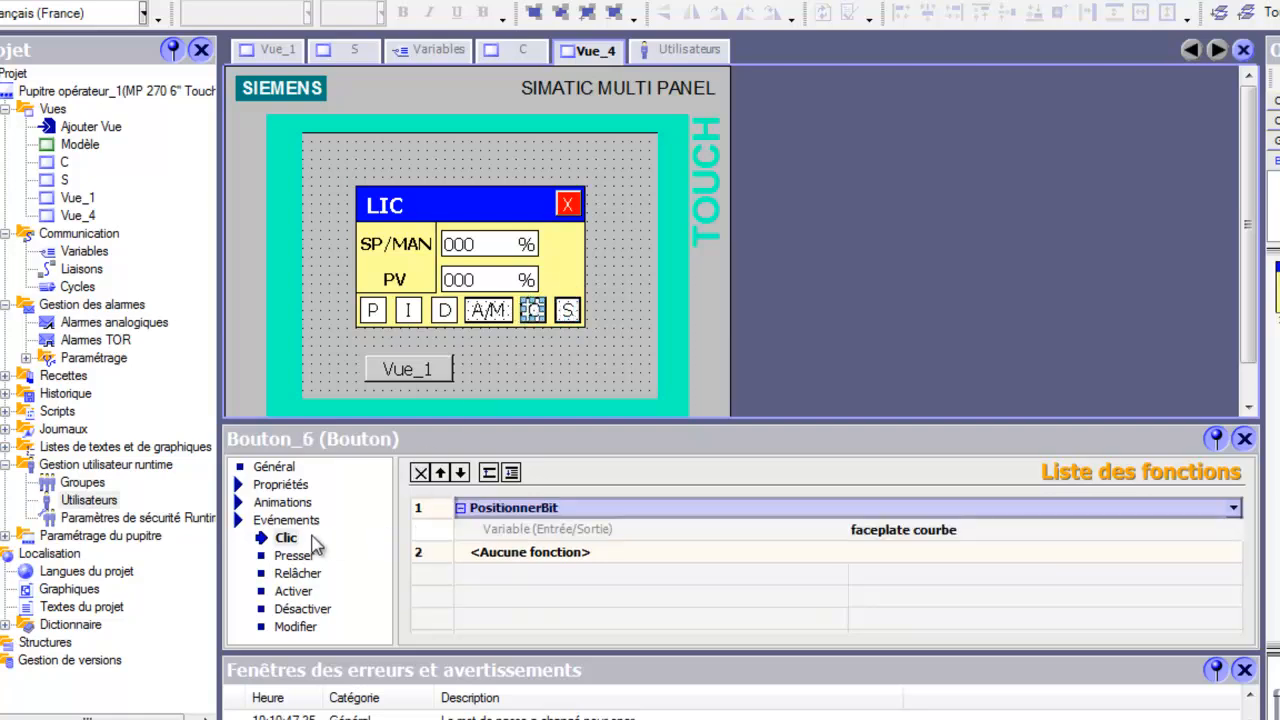
{"action": "left_click", "coordinate": [427, 507]}
{"action": "key", "text": "Delete"}
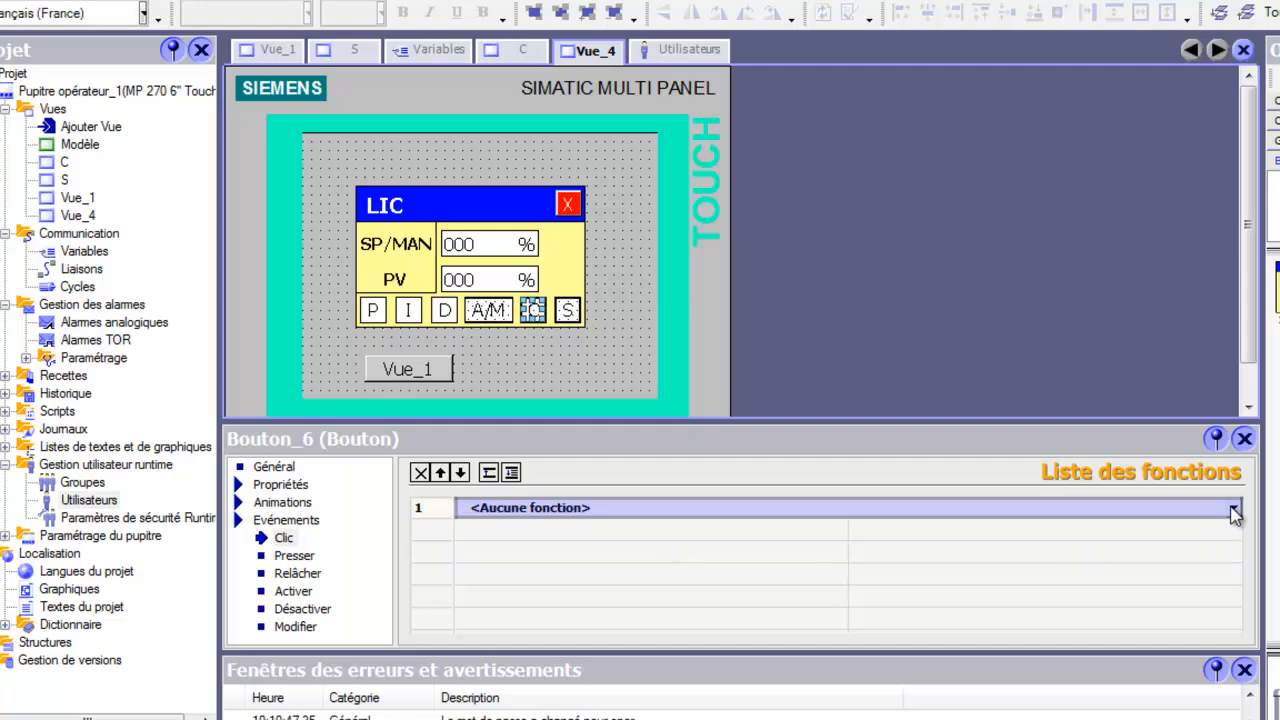
{"action": "left_click", "coordinate": [1232, 512]}
{"action": "left_click", "coordinate": [1233, 508]}
{"action": "left_click", "coordinate": [506, 530]}
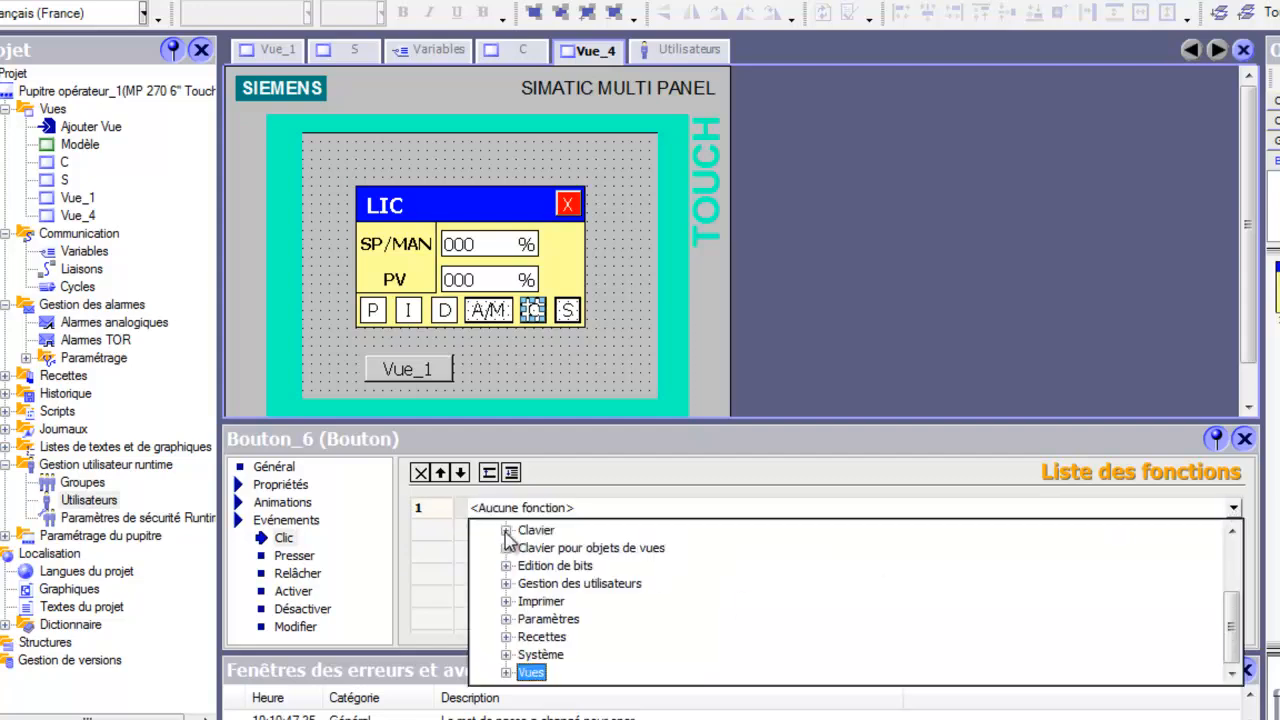
{"action": "left_click", "coordinate": [506, 585]}
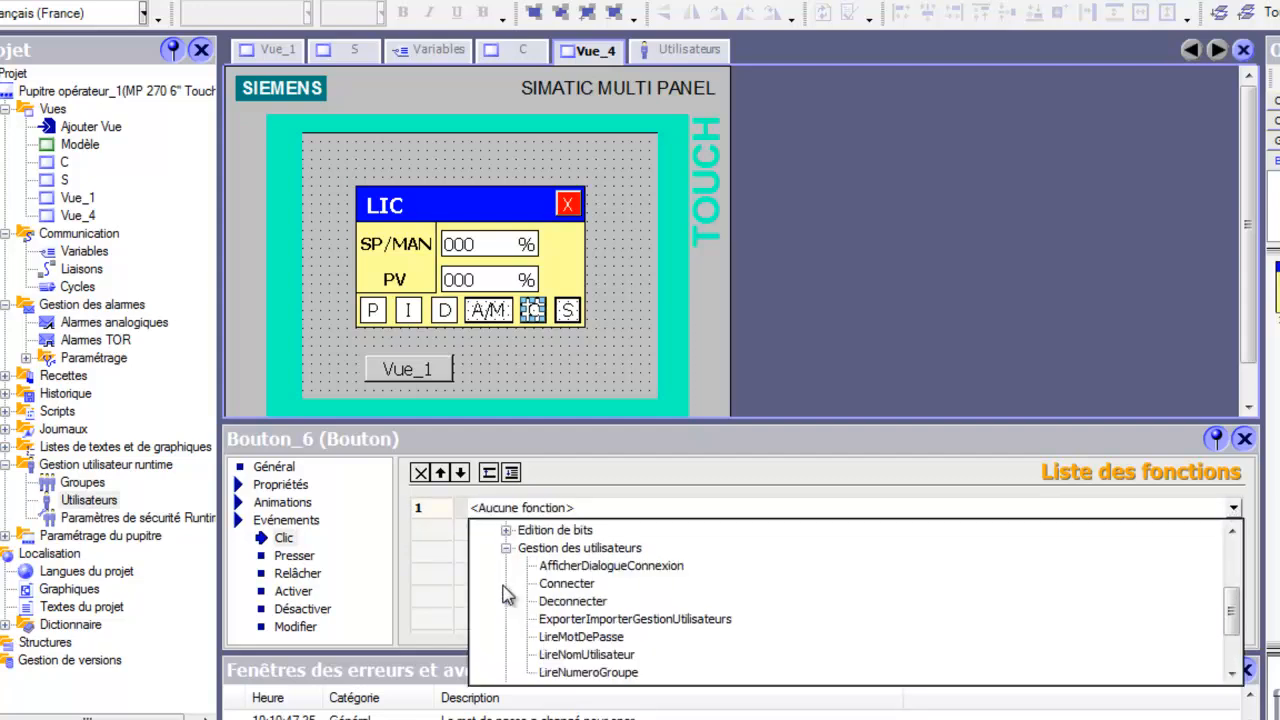
{"action": "left_click", "coordinate": [574, 566]}
- Add ActiverVue as the second function of the C button's Clic event, with view C as its target
{"action": "left_click", "coordinate": [1214, 533]}
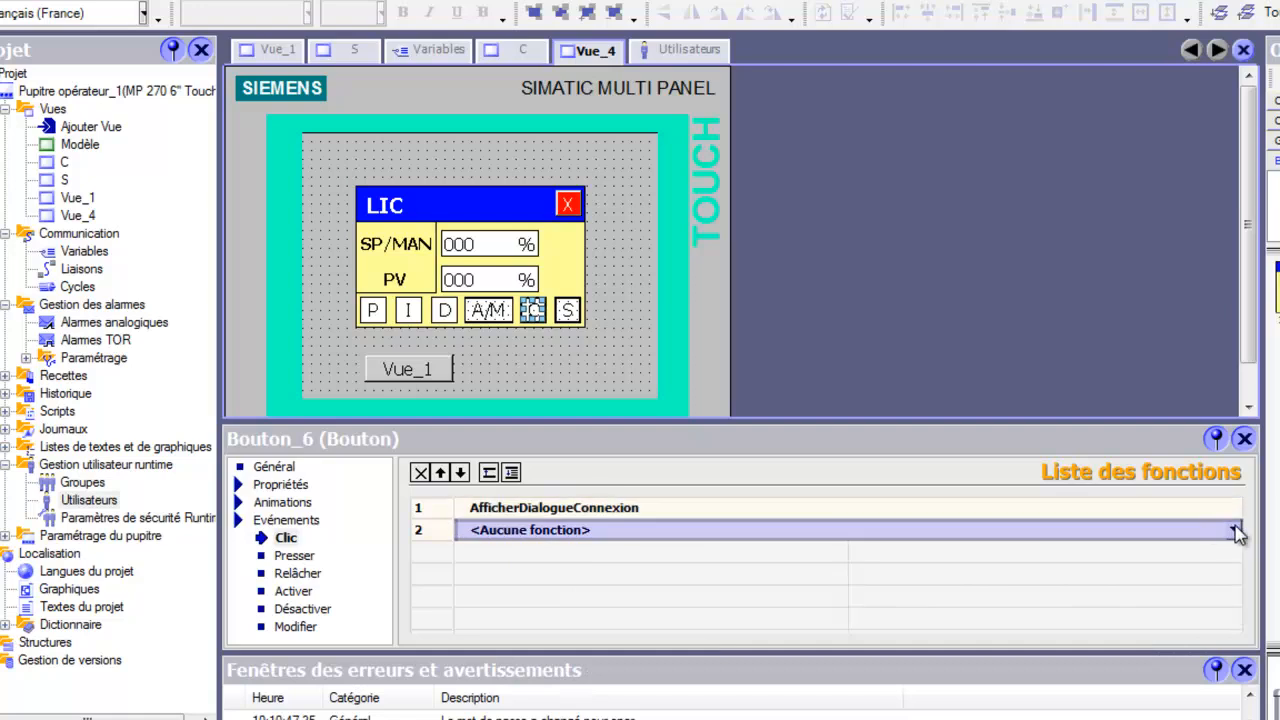
{"action": "left_click", "coordinate": [1233, 530]}
{"action": "left_click", "coordinate": [508, 554]}
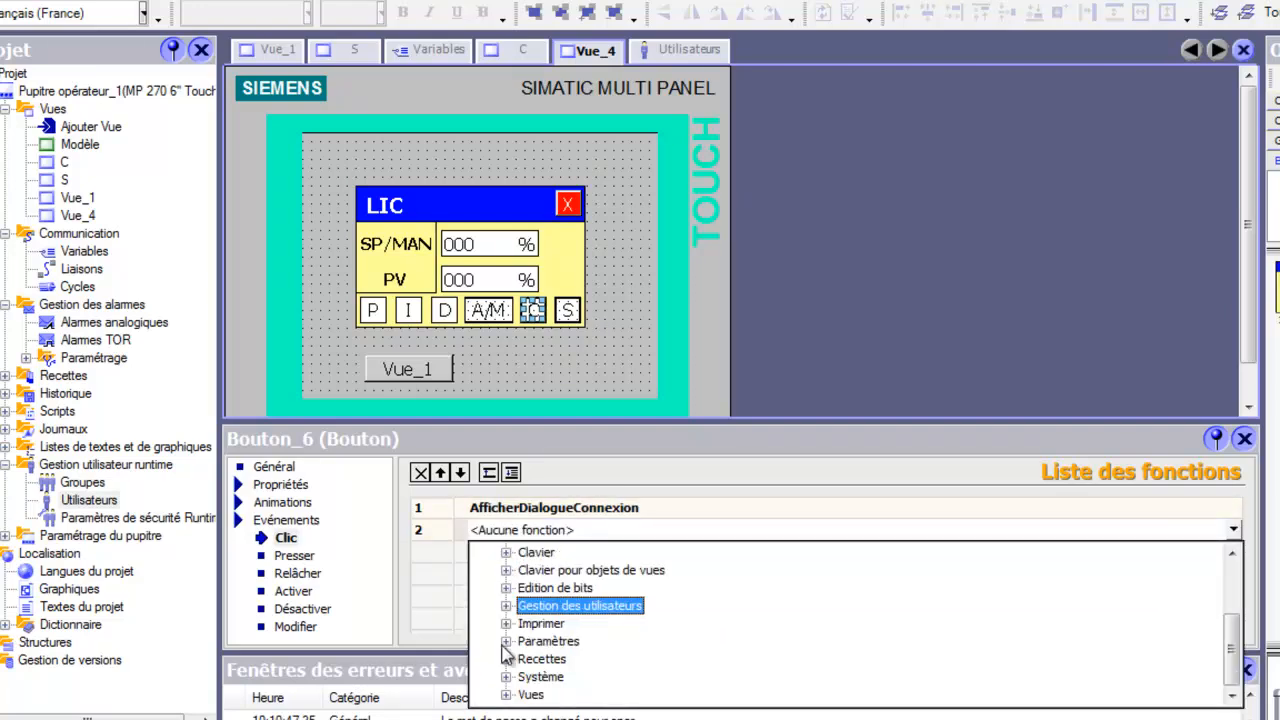
{"action": "left_click", "coordinate": [507, 693]}
{"action": "left_click", "coordinate": [585, 592]}
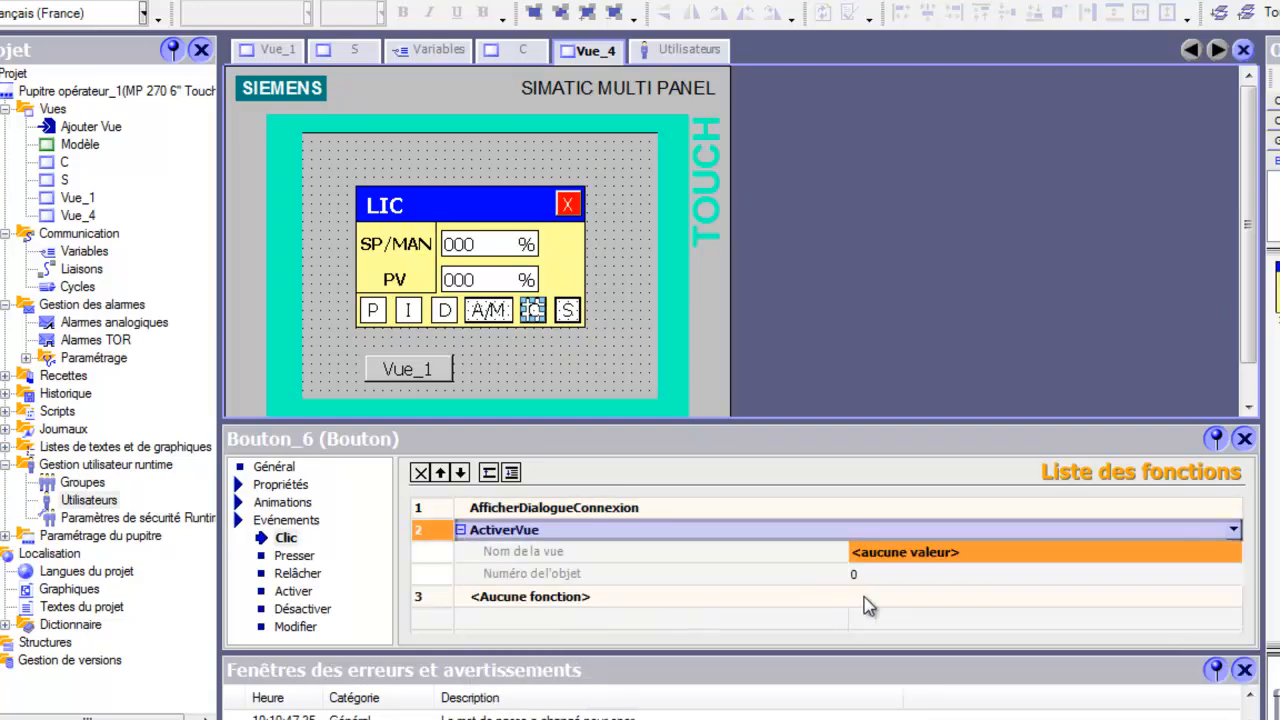
{"action": "left_click", "coordinate": [1236, 552]}
{"action": "left_click", "coordinate": [1237, 553]}
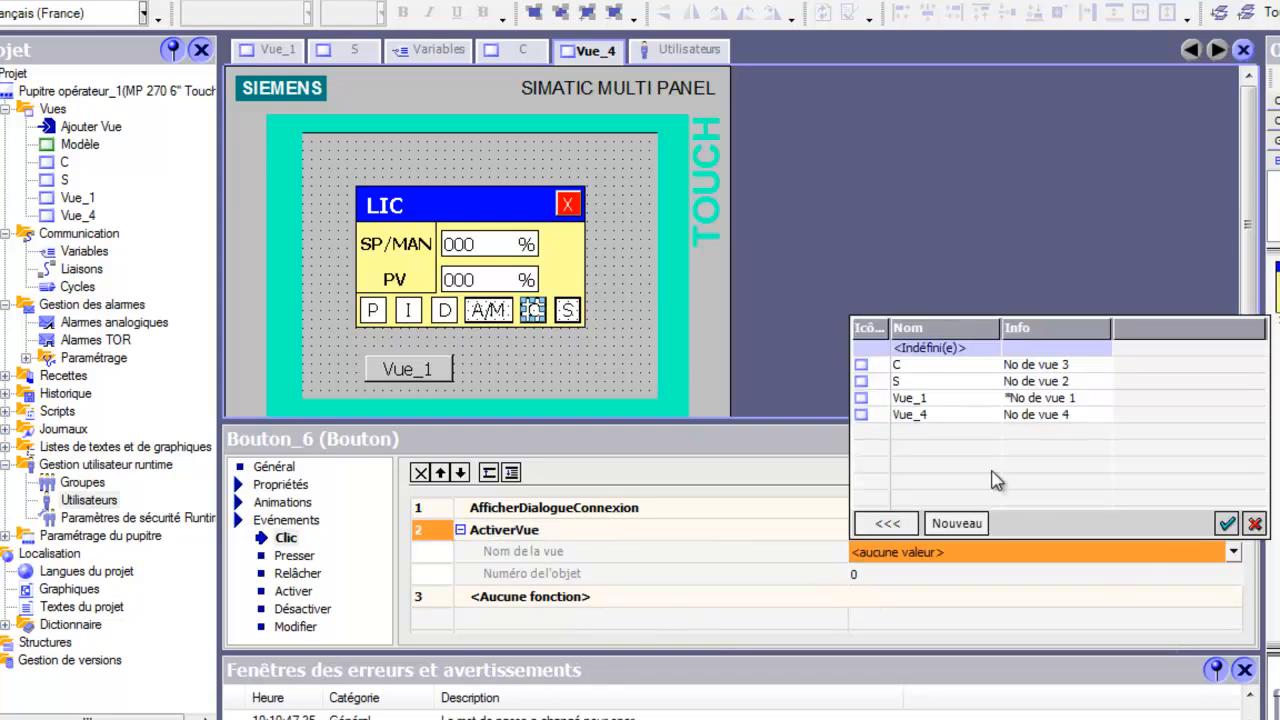
{"action": "left_click", "coordinate": [905, 365]}
{"action": "left_click", "coordinate": [1227, 524]}
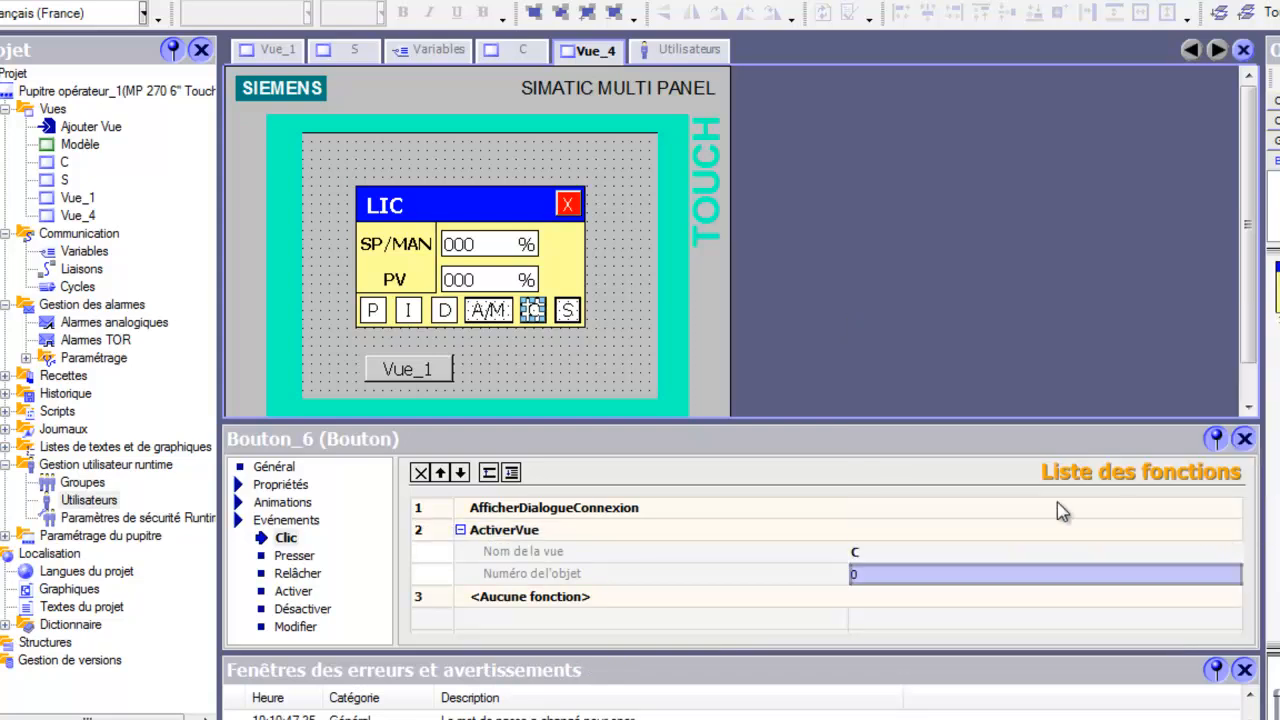
- Replace the faceplate stored in the library with the complete, edited LIC faceplate from Vue_4
{"action": "left_click", "coordinate": [627, 277]}
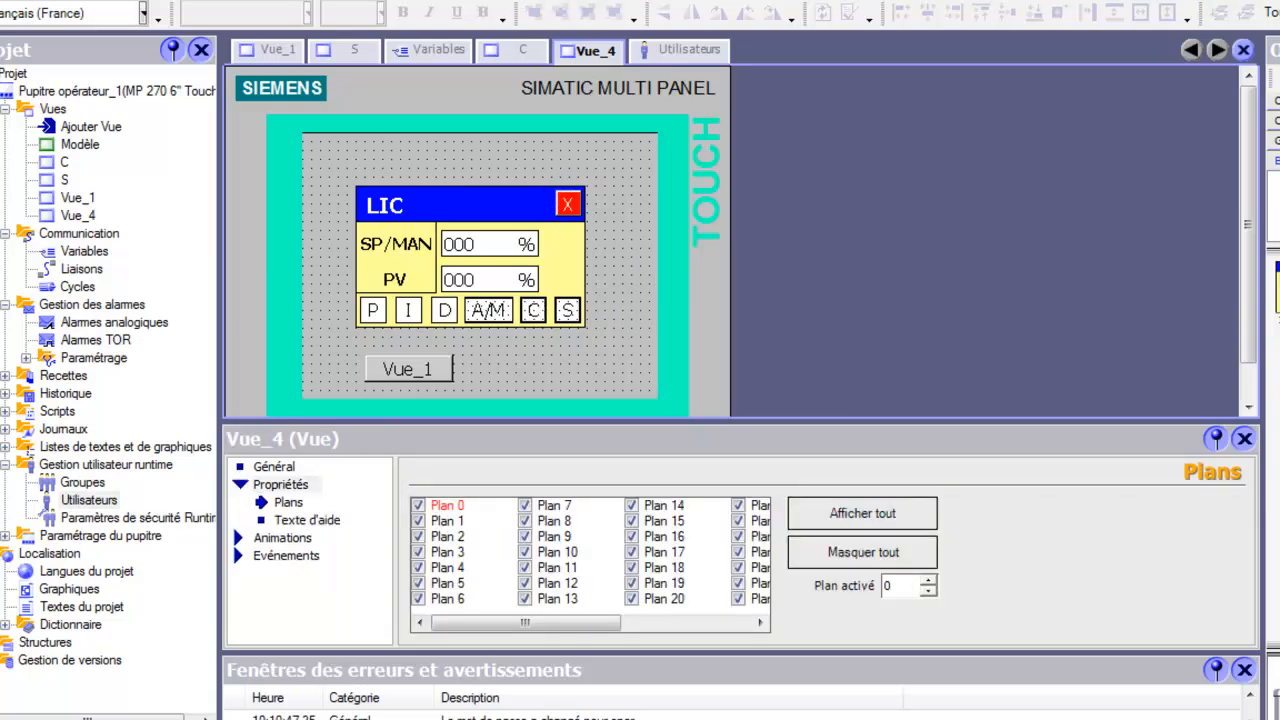
{"action": "right_click", "coordinate": [1278, 284]}
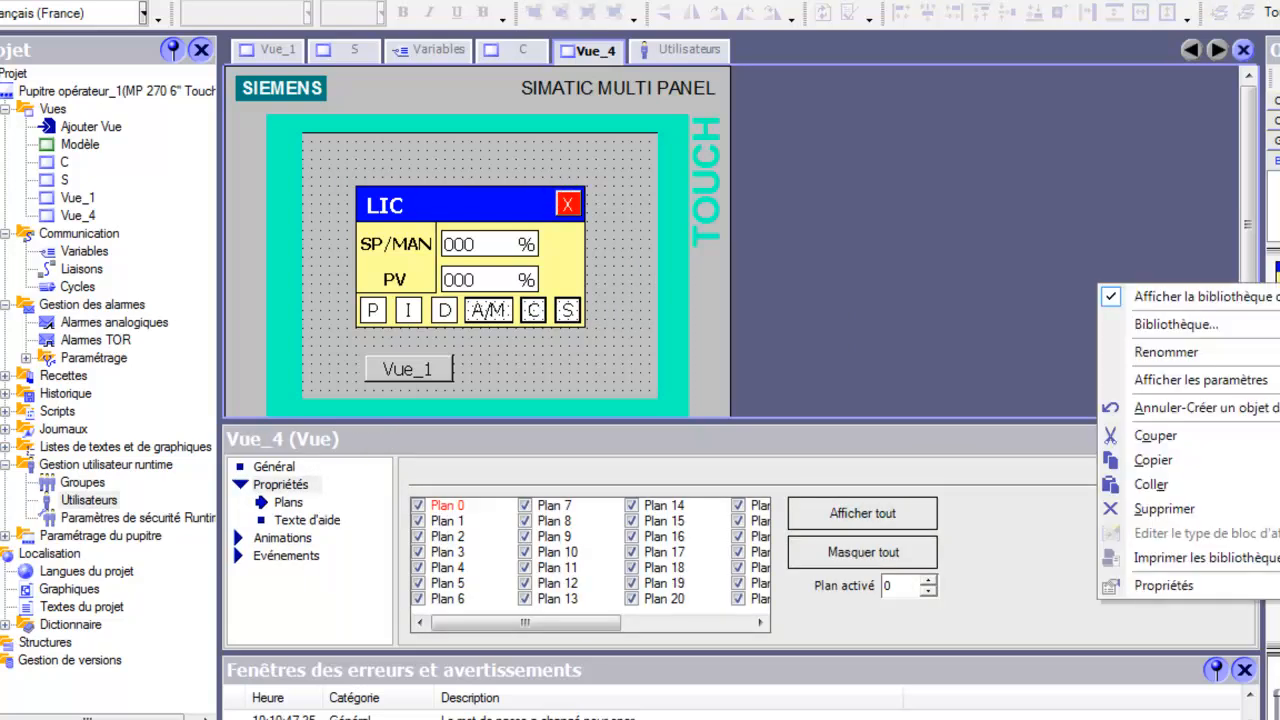
{"action": "left_click", "coordinate": [1180, 513]}
{"action": "mouse_move", "coordinate": [348, 163]}
{"action": "left_mouse_down"}
{"action": "mouse_move", "coordinate": [550, 340]}
{"action": "mouse_move", "coordinate": [618, 366]}
{"action": "left_mouse_up"}
{"action": "left_click", "coordinate": [451, 206]}
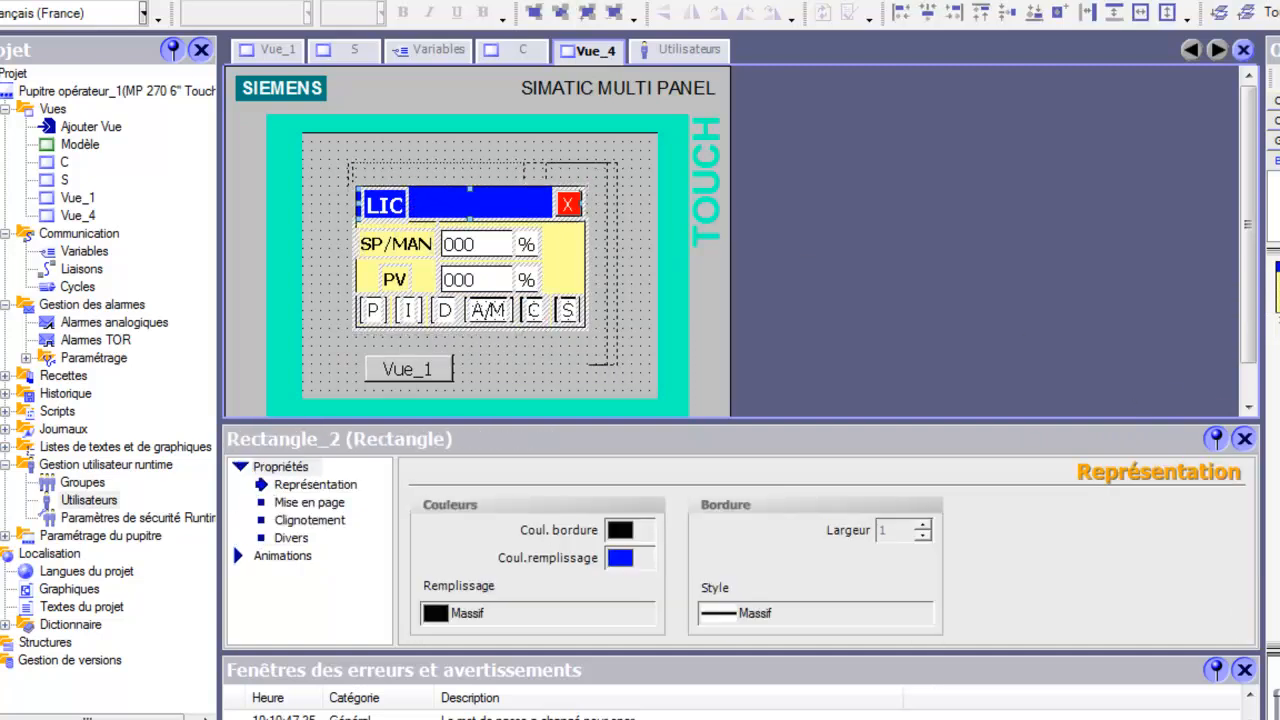
- Delete the Vue_4 button from Vue_1 and place the edited LIC faceplate over the process drawing
{"action": "left_click", "coordinate": [268, 52]}
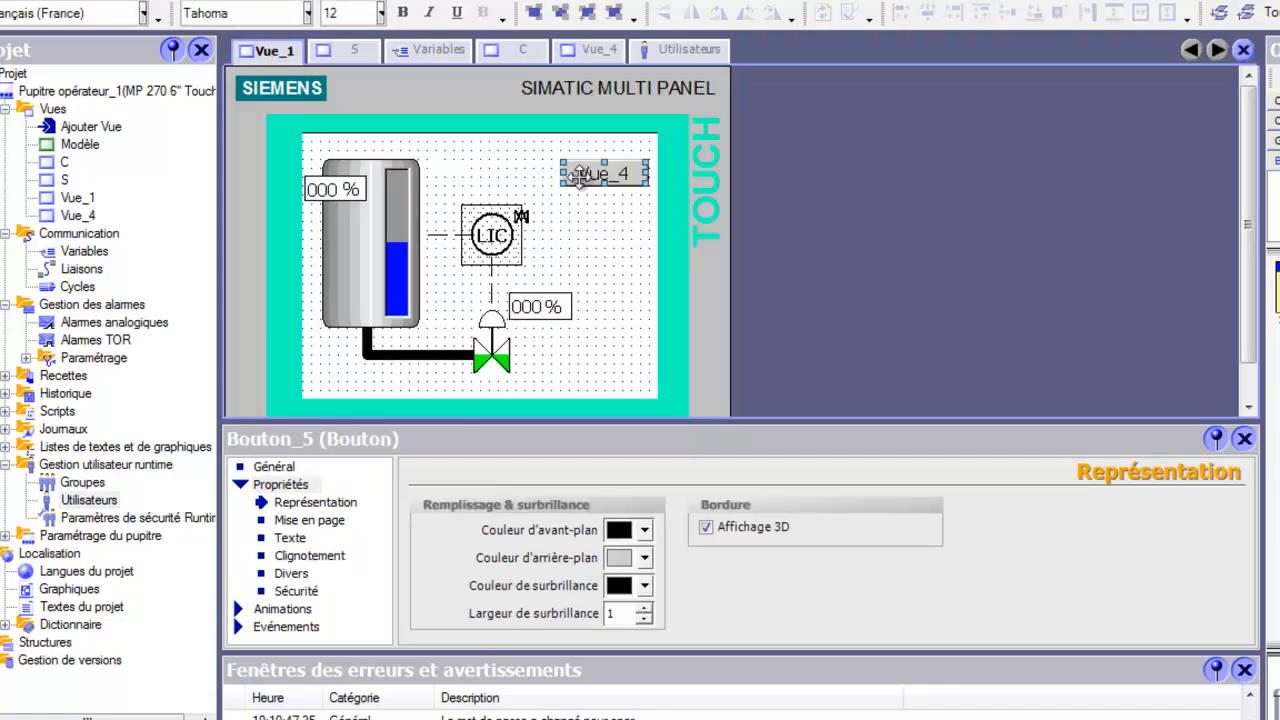
{"action": "key", "text": "Delete"}
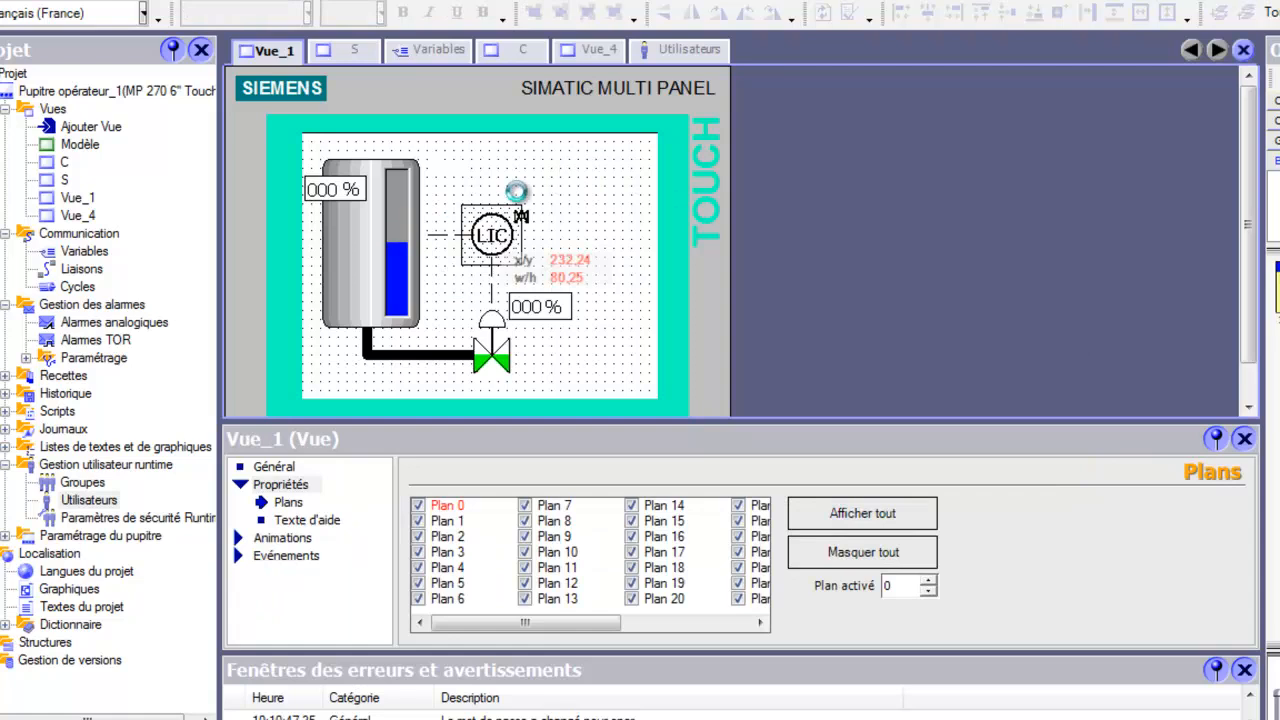
{"action": "left_click_drag", "start_coordinate": [516, 191], "coordinate": [541, 215]}
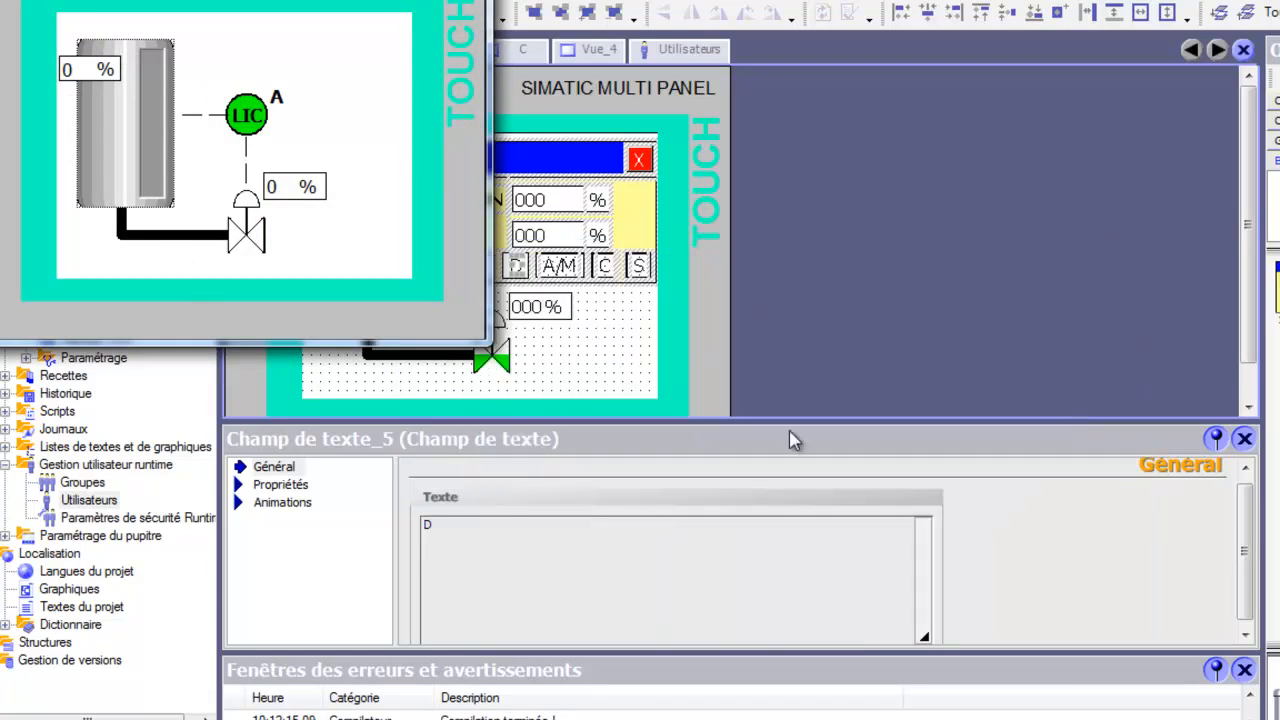
- Switch to the running simulation, open the LIC faceplate from the process view, and set SP/MAN to 30 %
{"action": "key", "text": "alt+Tab"}
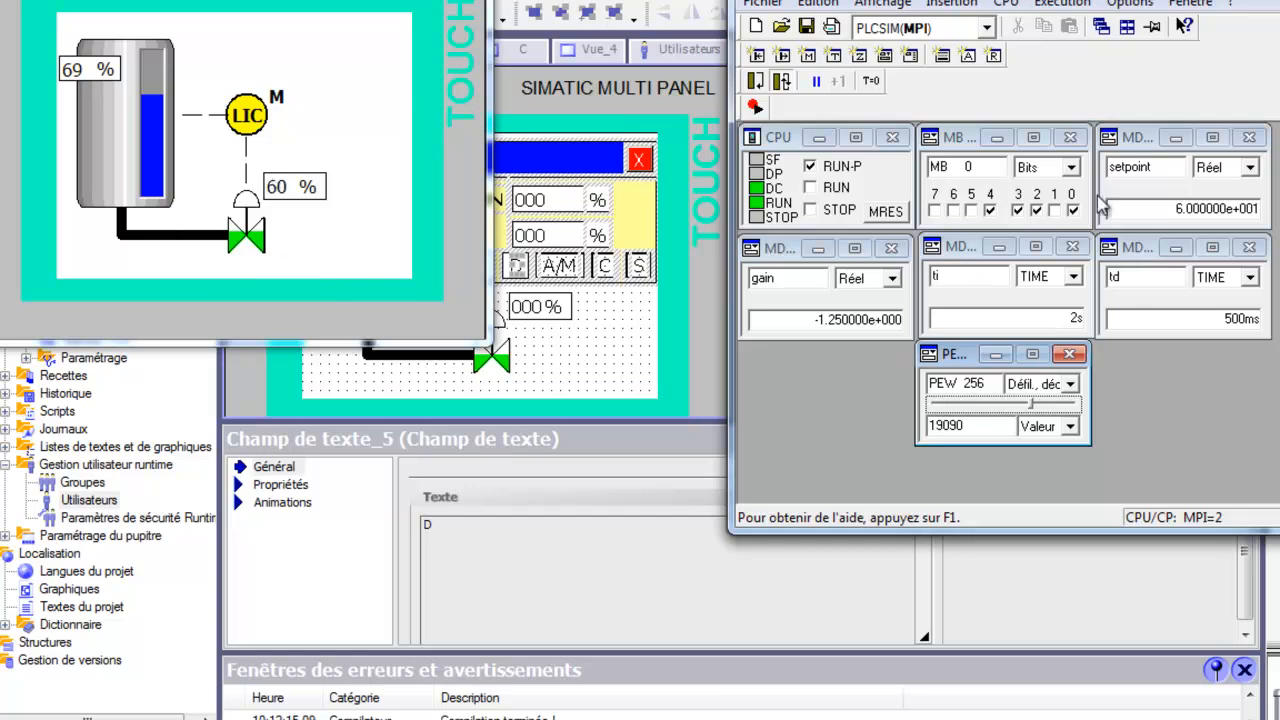
{"action": "left_click", "coordinate": [250, 112]}
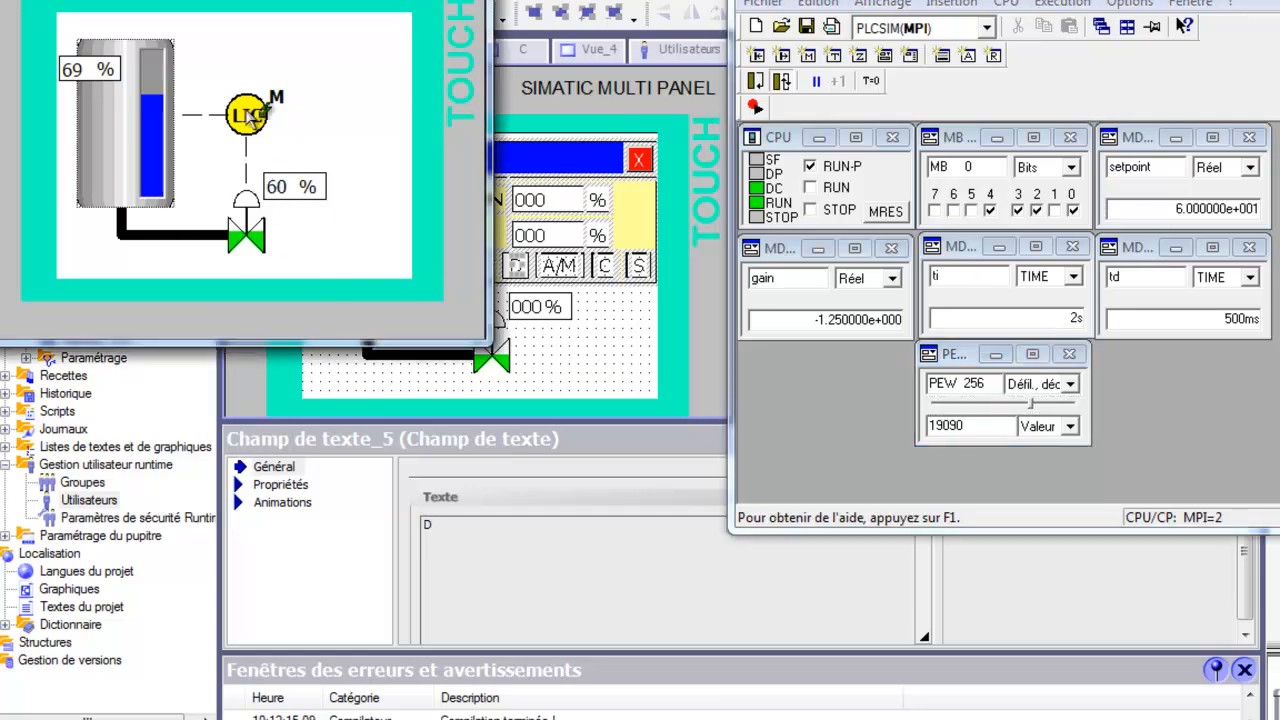
{"action": "left_click", "coordinate": [291, 82]}
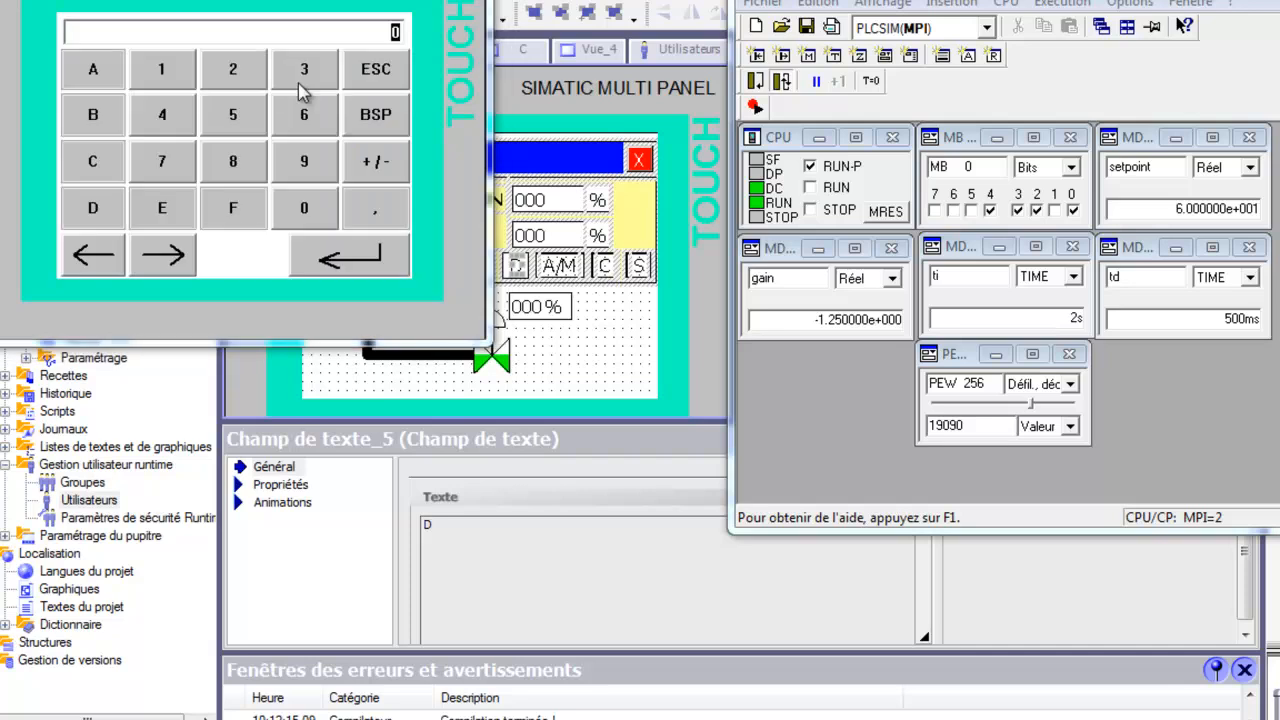
{"action": "left_click", "coordinate": [305, 70]}
{"action": "left_click", "coordinate": [304, 207]}
{"action": "left_click", "coordinate": [337, 254]}
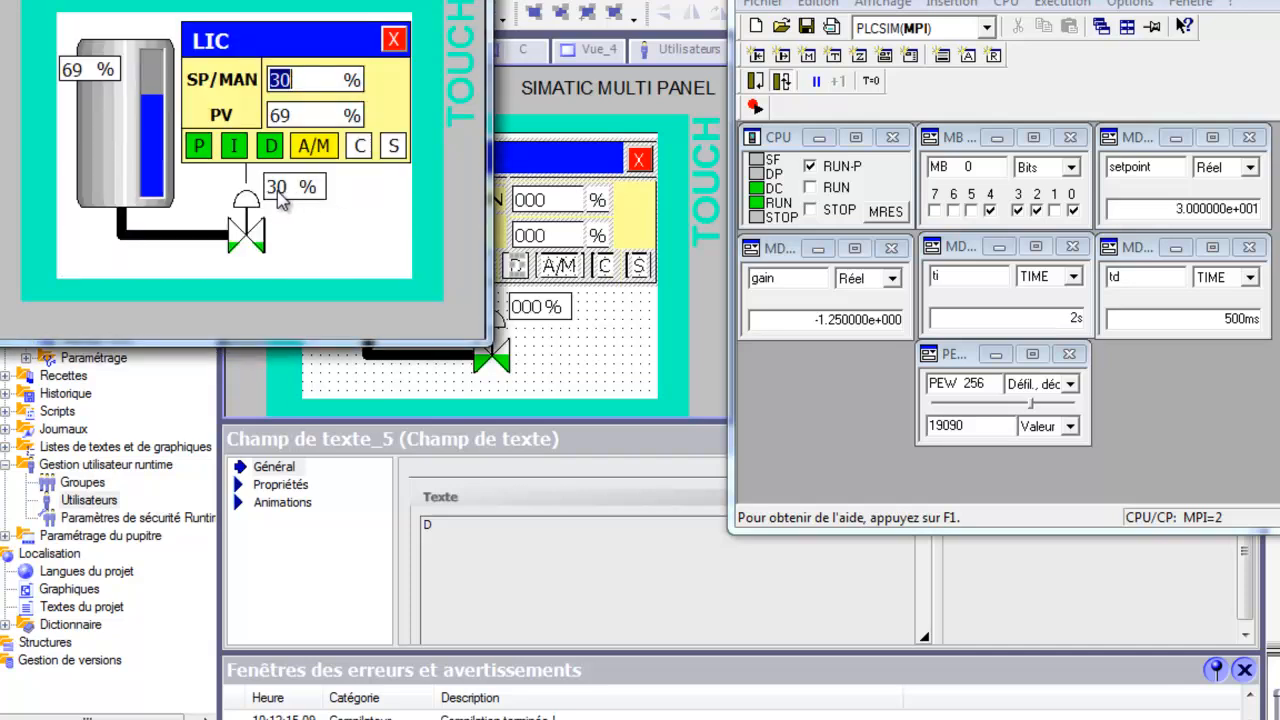
- Switch the LIC controller to automatic mode and lower the simulated input PEW 256 to 9435
{"action": "left_click", "coordinate": [313, 146]}
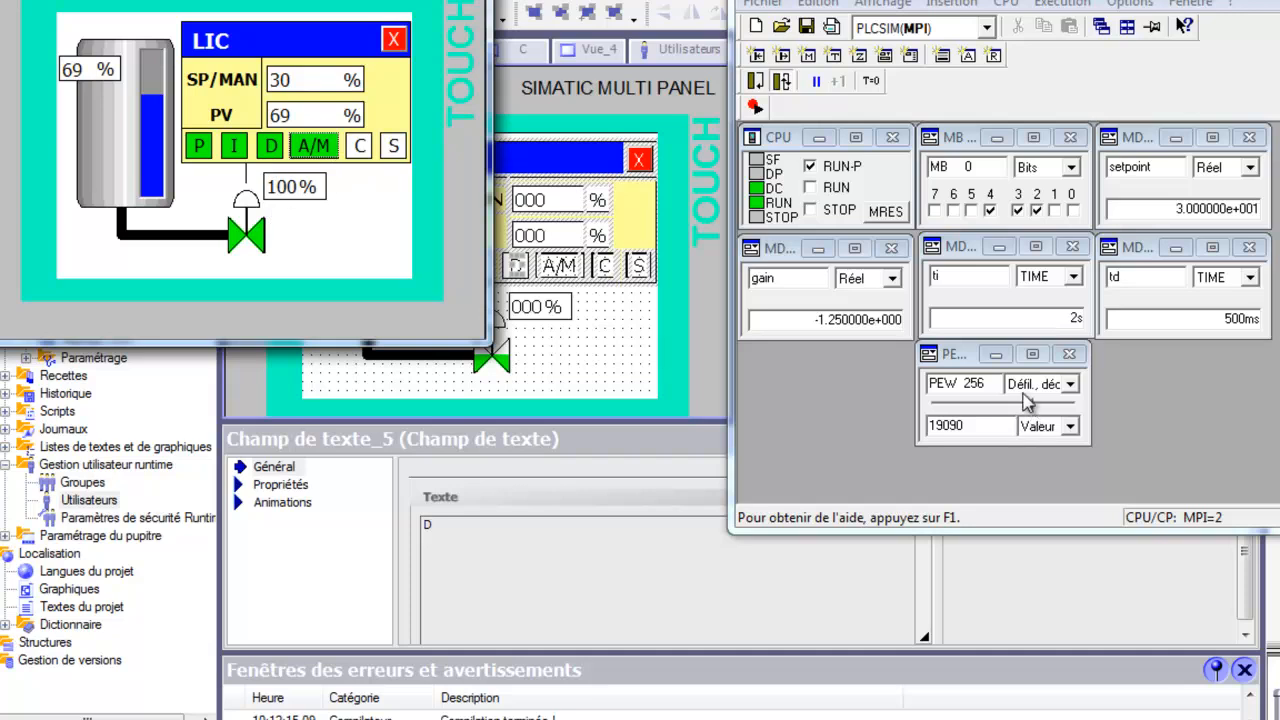
{"action": "left_click_drag", "start_coordinate": [1033, 418], "coordinate": [984, 412]}
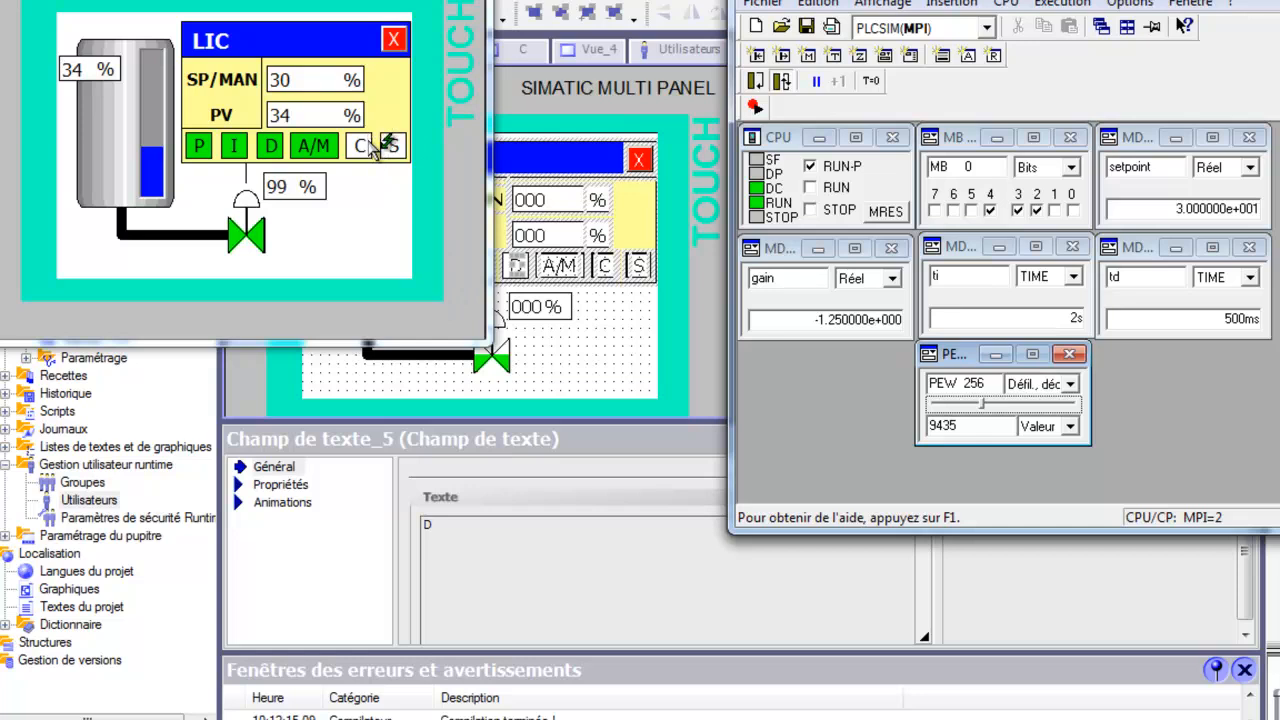
- Request the C view from the LIC faceplate and enter OPER as the login user
{"action": "left_click", "coordinate": [362, 146]}
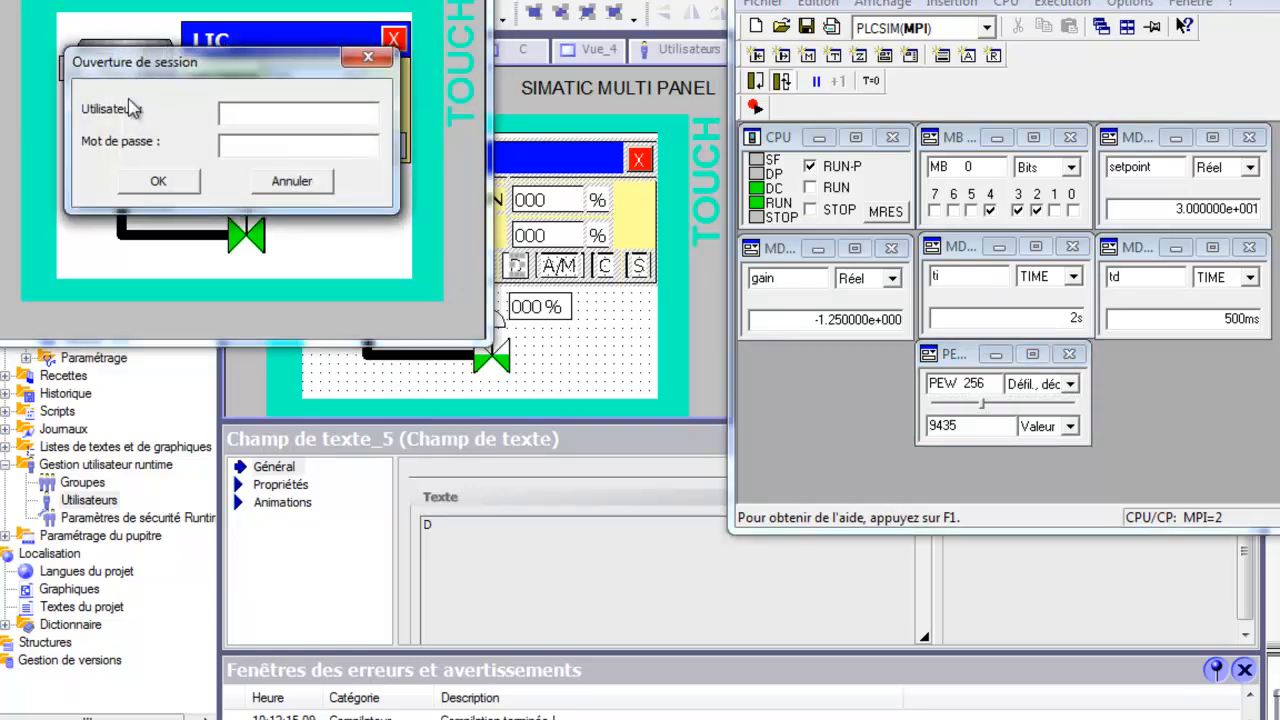
{"action": "left_click", "coordinate": [265, 115]}
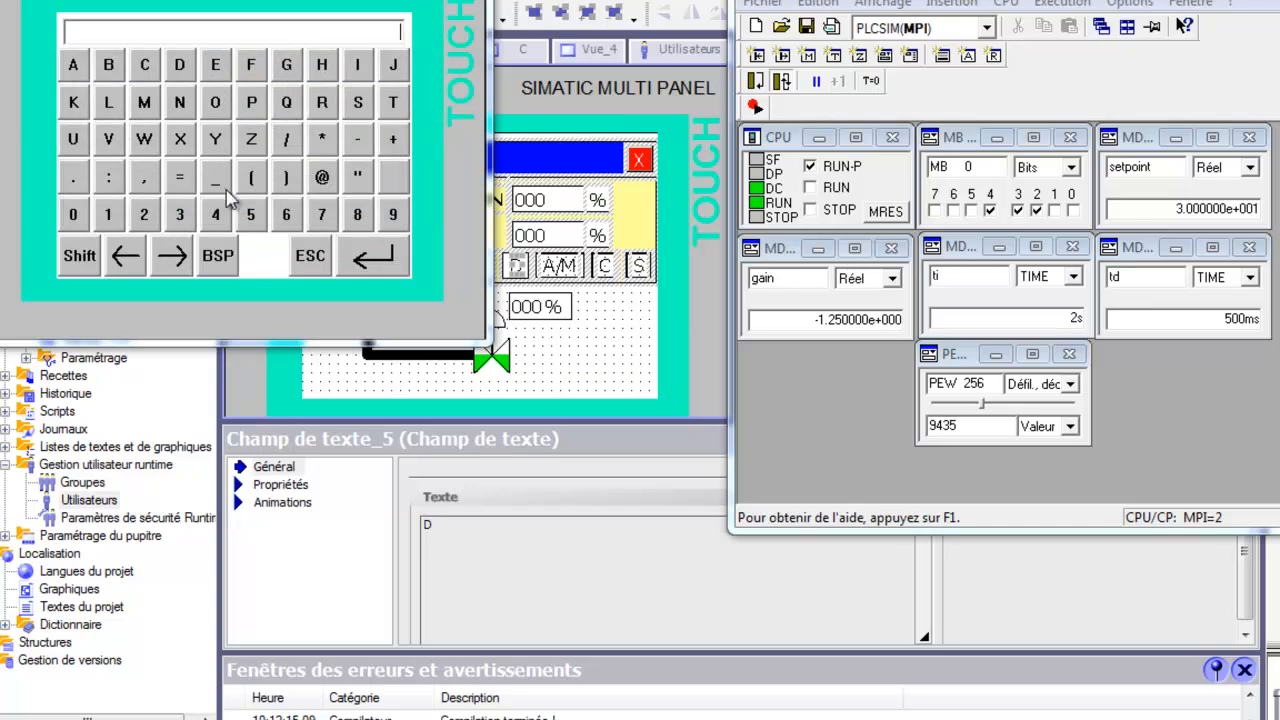
{"action": "left_click", "coordinate": [214, 102]}
{"action": "left_click", "coordinate": [252, 104]}
{"action": "left_click", "coordinate": [216, 68]}
{"action": "left_click", "coordinate": [322, 102]}
{"action": "left_click", "coordinate": [373, 257]}
- Enter the account password to log in to the C view, and return to the process view
{"action": "left_click", "coordinate": [255, 145]}
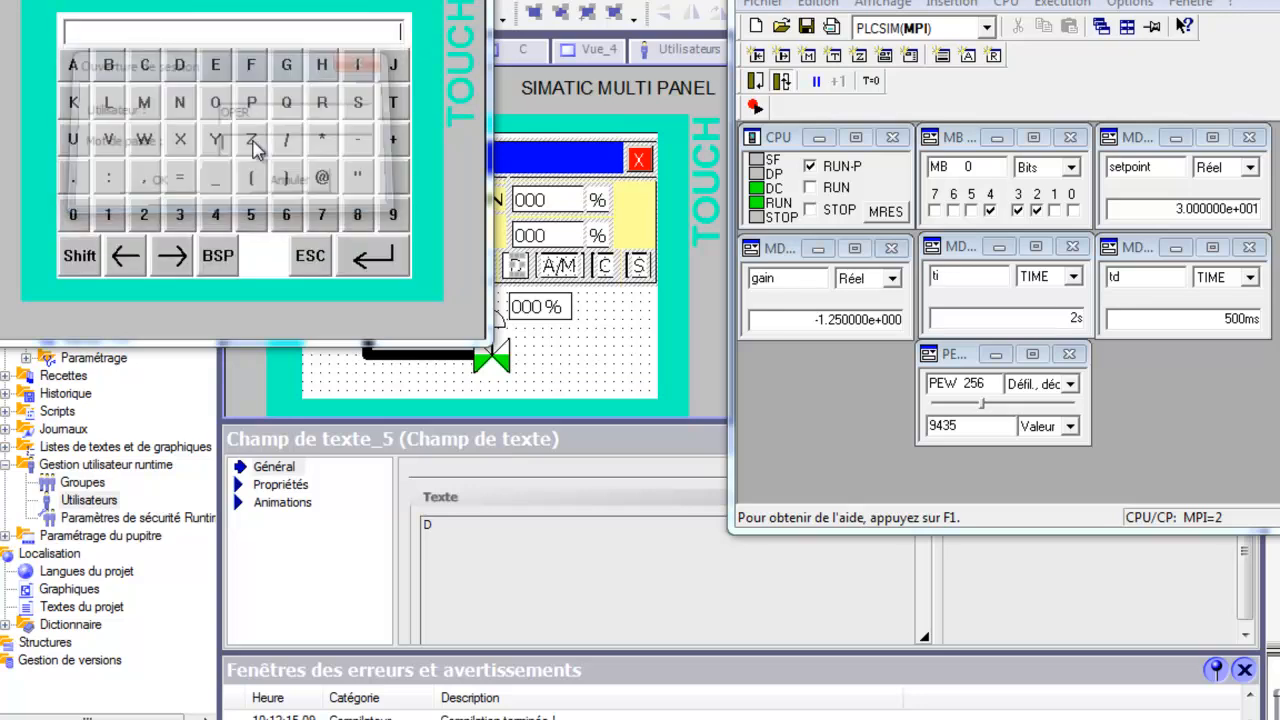
{"action": "left_click", "coordinate": [110, 214]}
{"action": "left_click", "coordinate": [144, 214]}
{"action": "left_click", "coordinate": [180, 214]}
{"action": "left_click", "coordinate": [373, 257]}
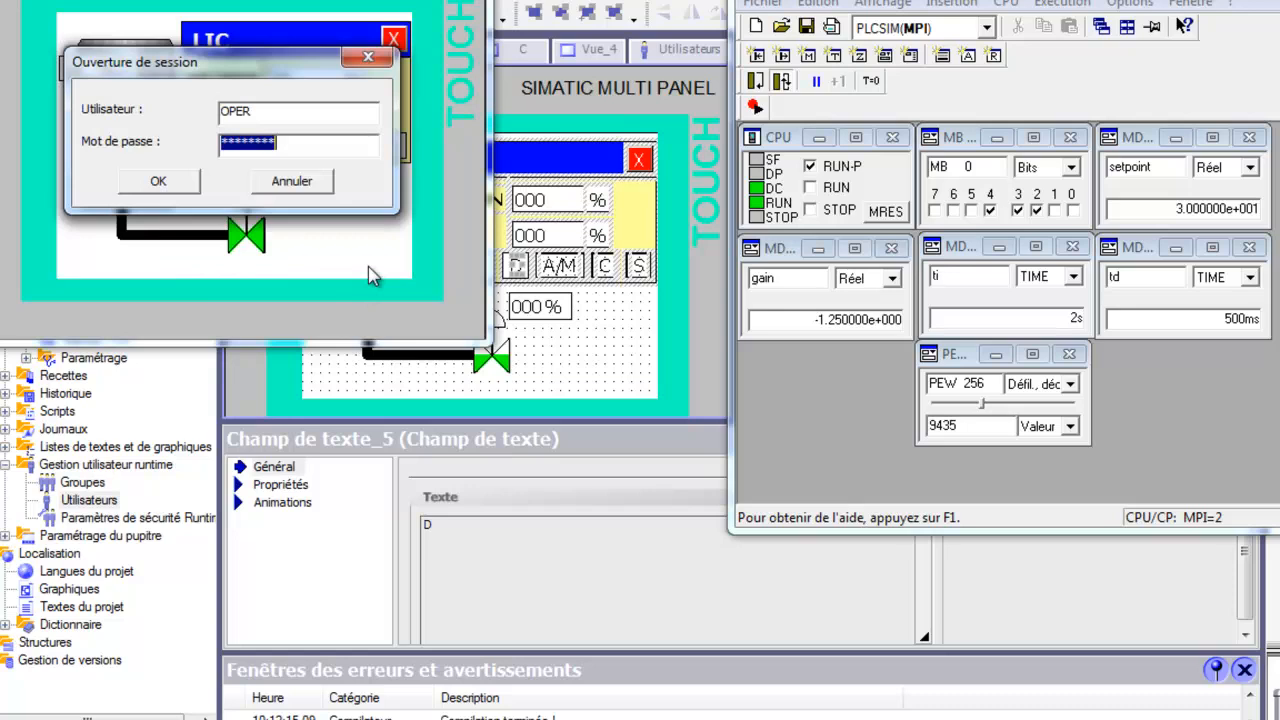
{"action": "left_click", "coordinate": [175, 184]}
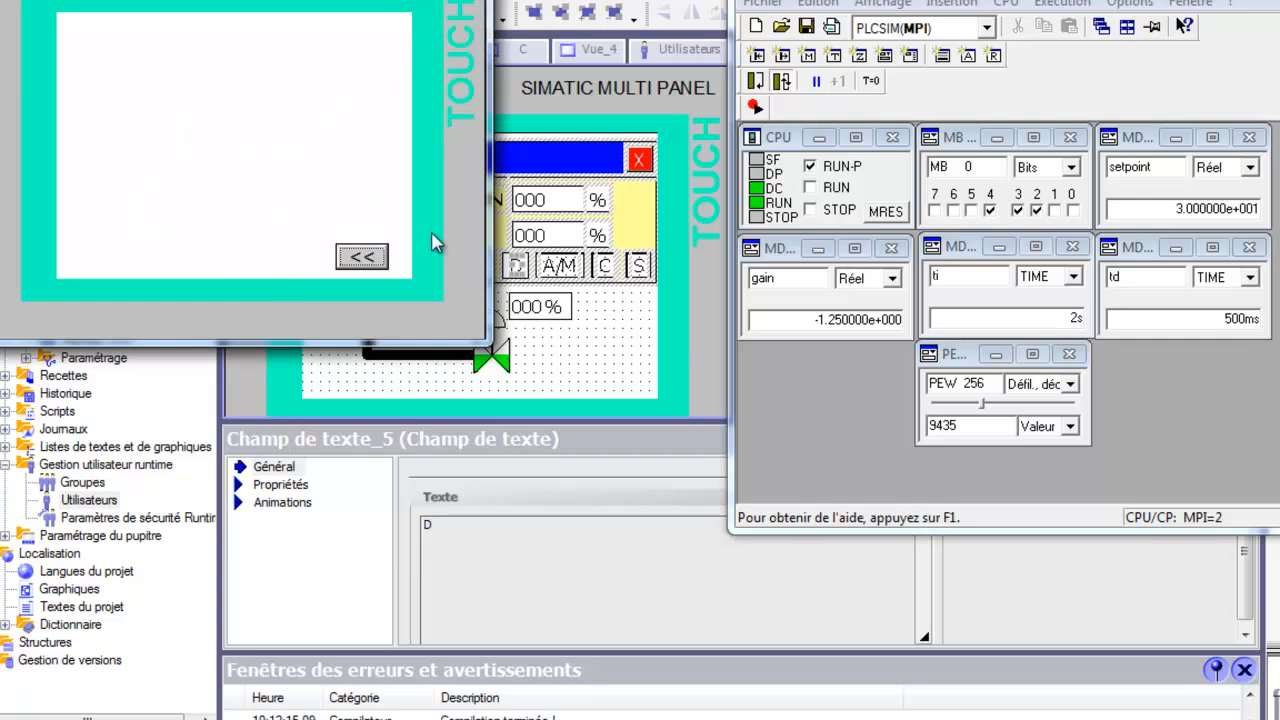
{"action": "left_click", "coordinate": [372, 263]}
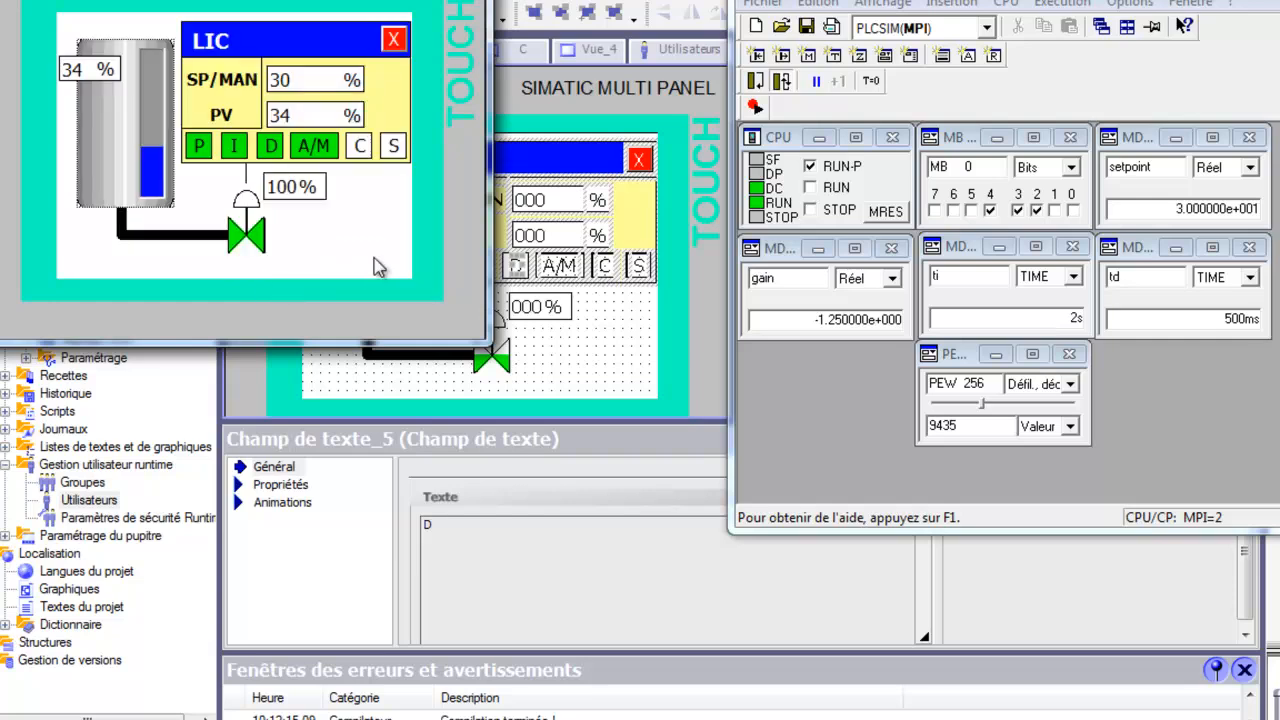
- Request the S view from the LIC faceplate and log in with the account password
{"action": "left_click", "coordinate": [395, 148]}
{"action": "left_click", "coordinate": [258, 152]}
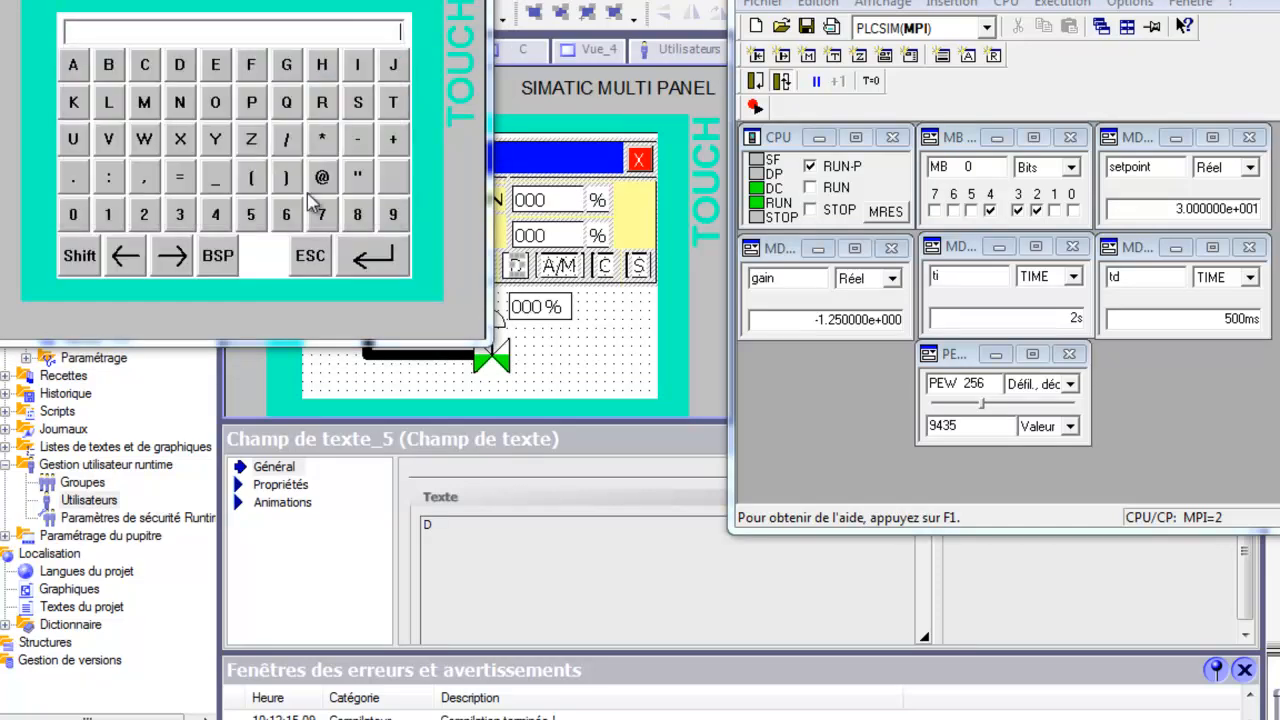
{"action": "left_click", "coordinate": [116, 216]}
{"action": "left_click", "coordinate": [143, 217]}
{"action": "left_click", "coordinate": [180, 222]}
{"action": "left_click", "coordinate": [370, 262]}
{"action": "left_click", "coordinate": [152, 183]}
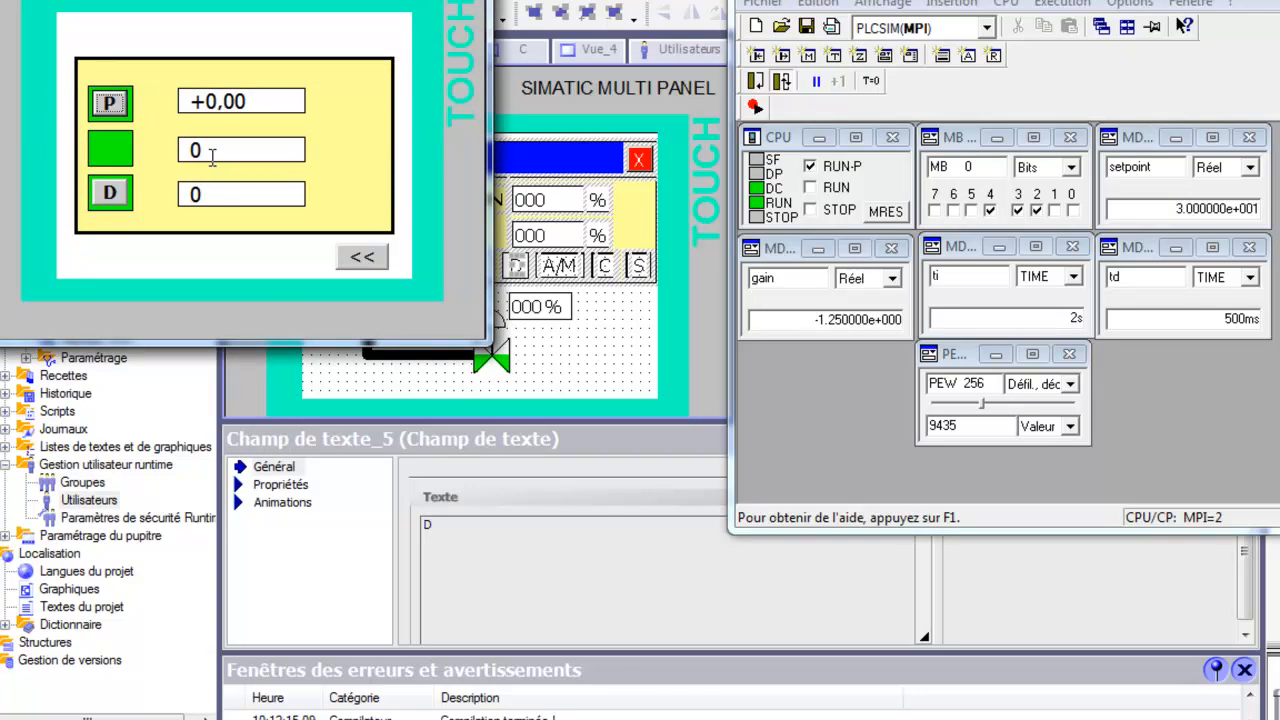
- Try to set the controller's P gain to 1,75 in the S view
{"action": "left_click", "coordinate": [246, 101]}
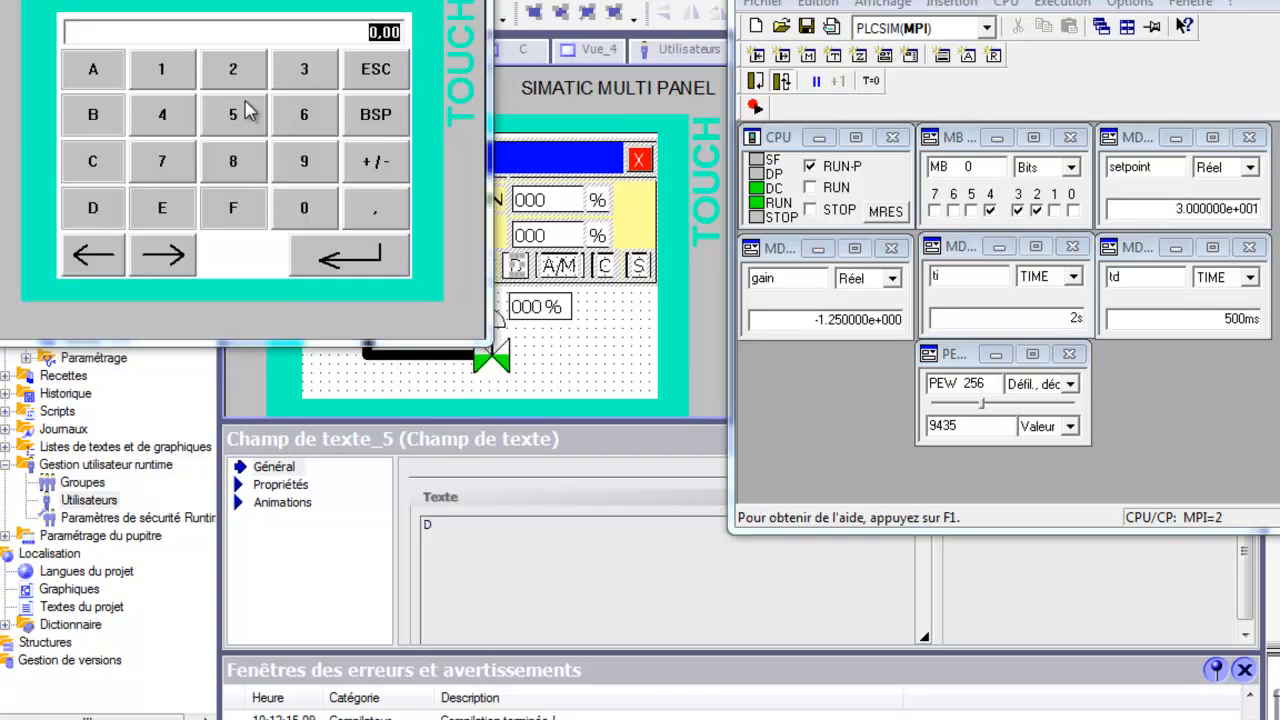
{"action": "left_click", "coordinate": [364, 168]}
{"action": "left_click", "coordinate": [148, 80]}
{"action": "left_click", "coordinate": [380, 215]}
{"action": "left_click", "coordinate": [180, 150]}
{"action": "left_click", "coordinate": [232, 132]}
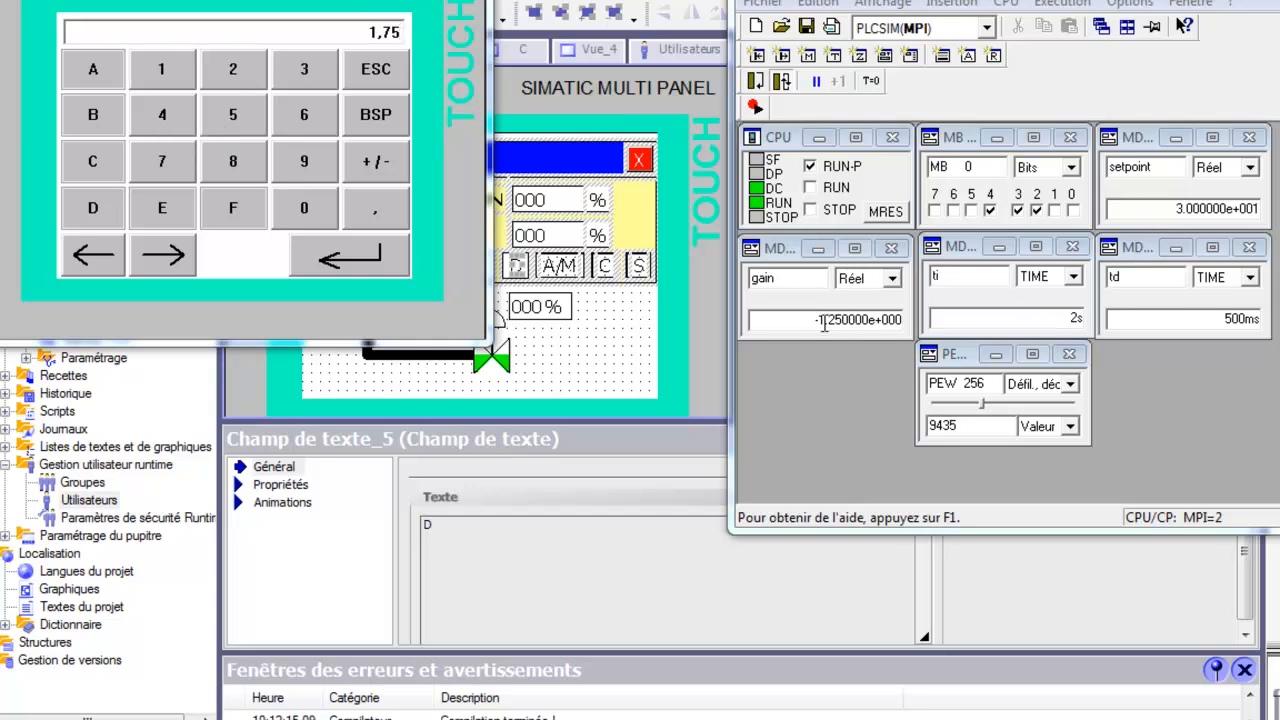
{"action": "left_click", "coordinate": [405, 256]}
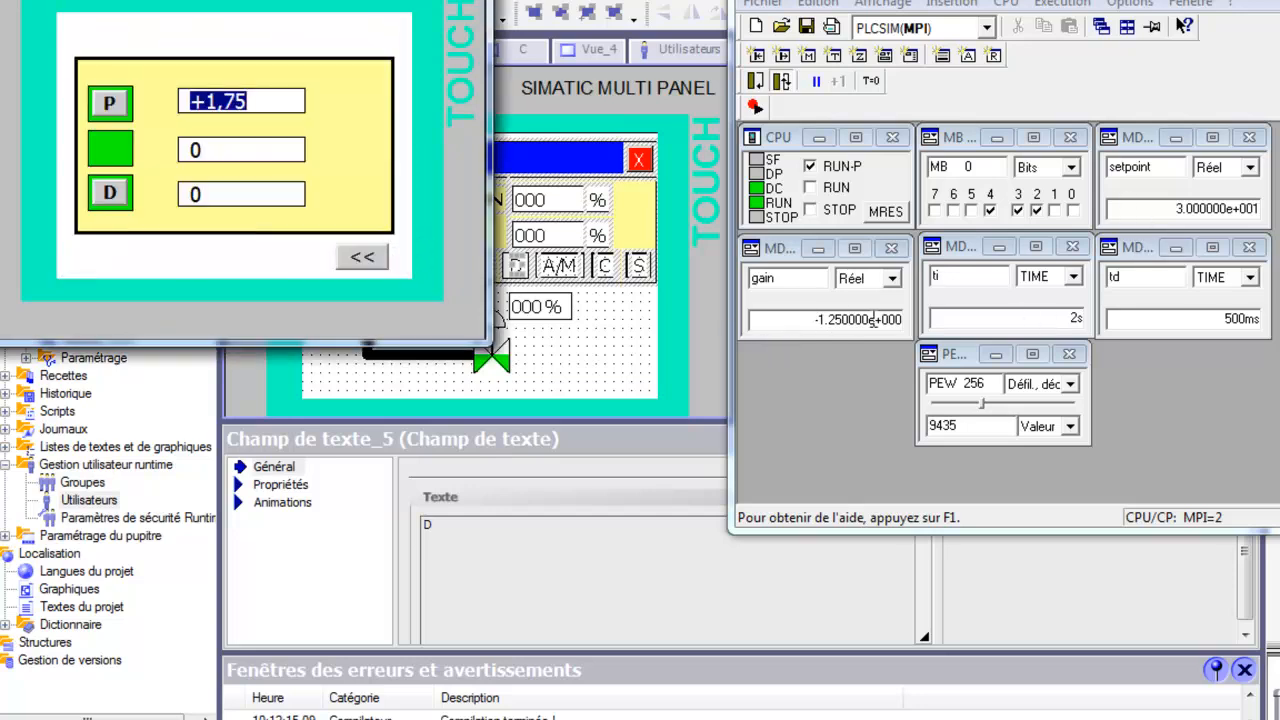
{"action": "left_click", "coordinate": [304, 152]}
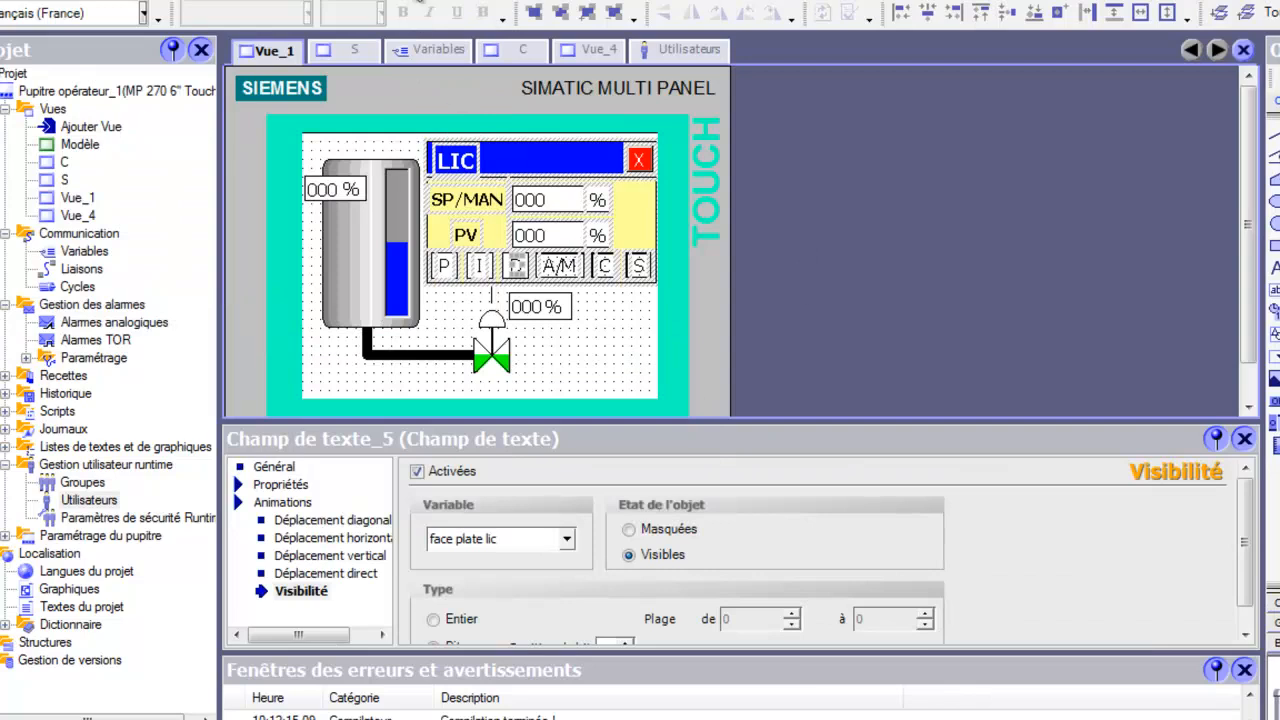
- Restart the runtime, switch to S7-PLCSIM, and lower the simulated input PEW 256 to 2194
{"action": "left_click", "coordinate": [397, 2]}
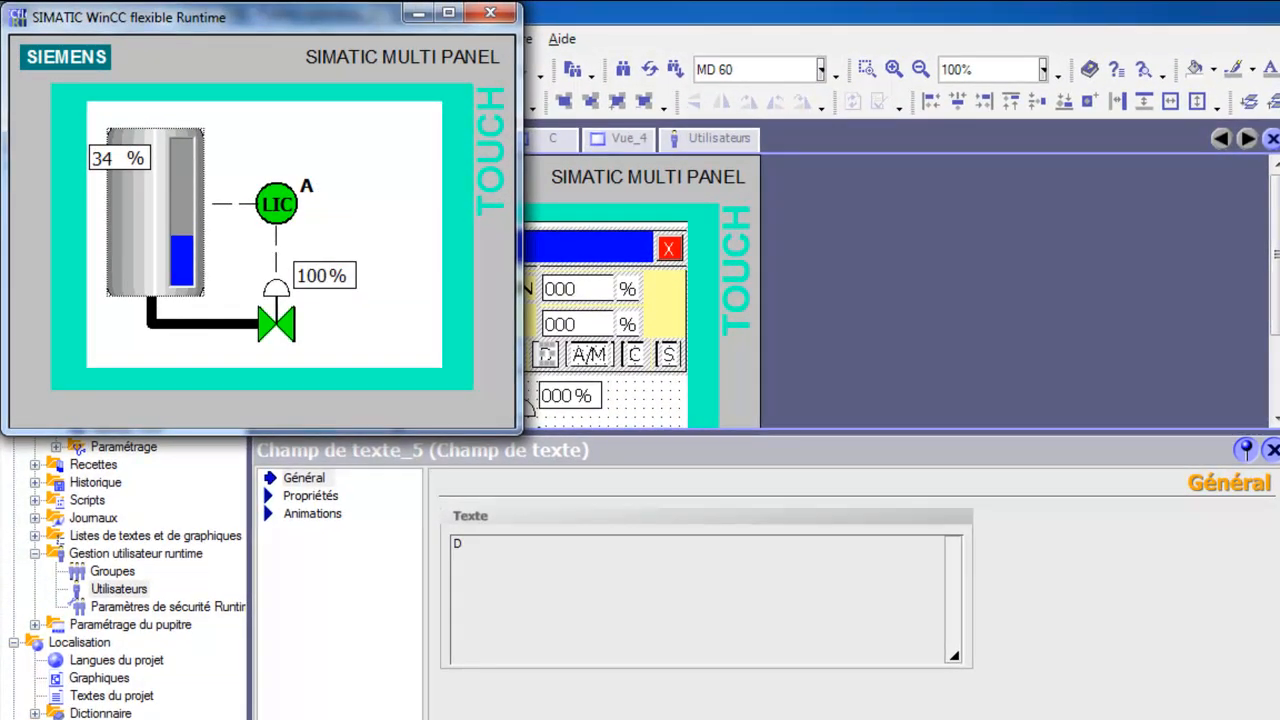
{"action": "left_click", "coordinate": [769, 719]}
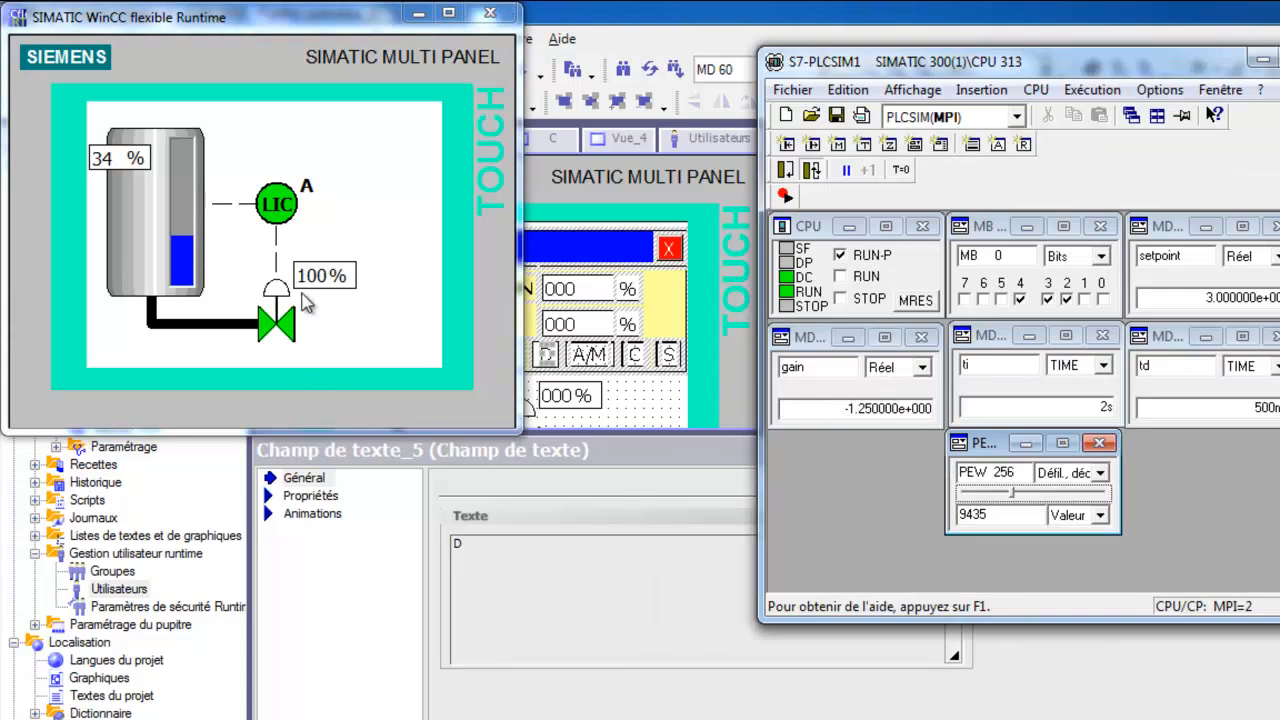
{"action": "left_click", "coordinate": [1012, 494]}
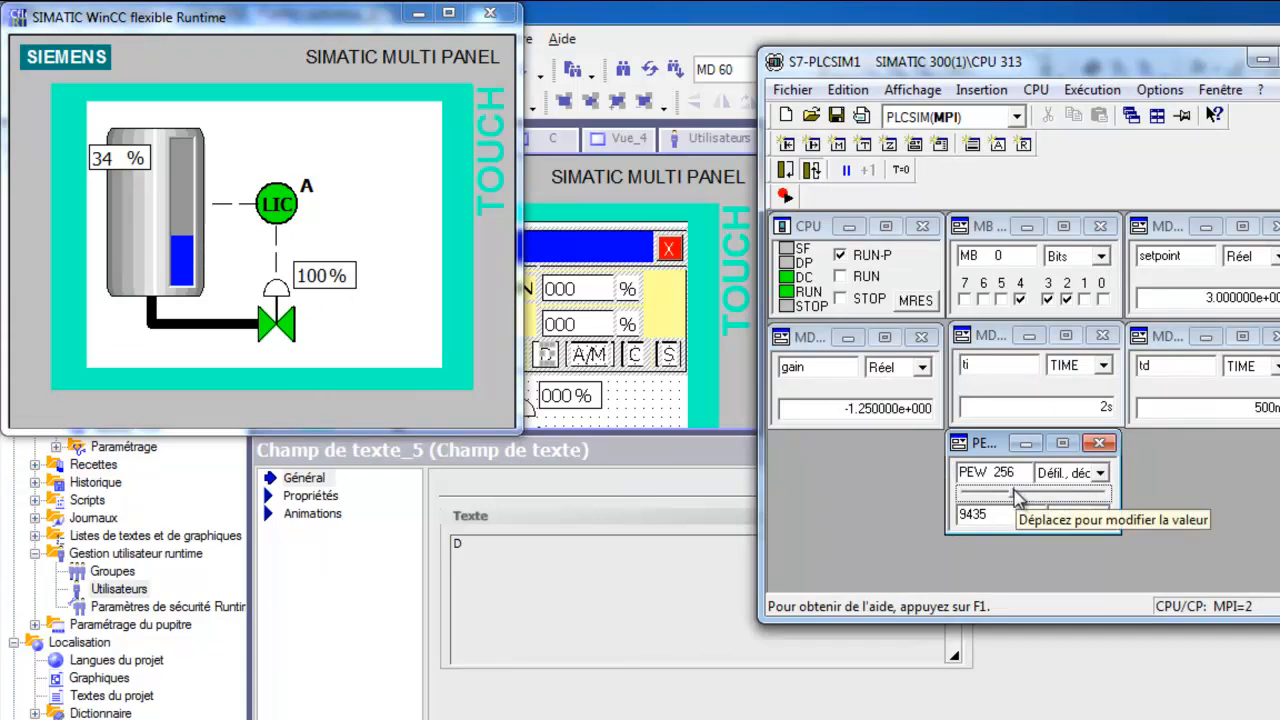
{"action": "left_click_drag", "start_coordinate": [1014, 495], "coordinate": [977, 503]}
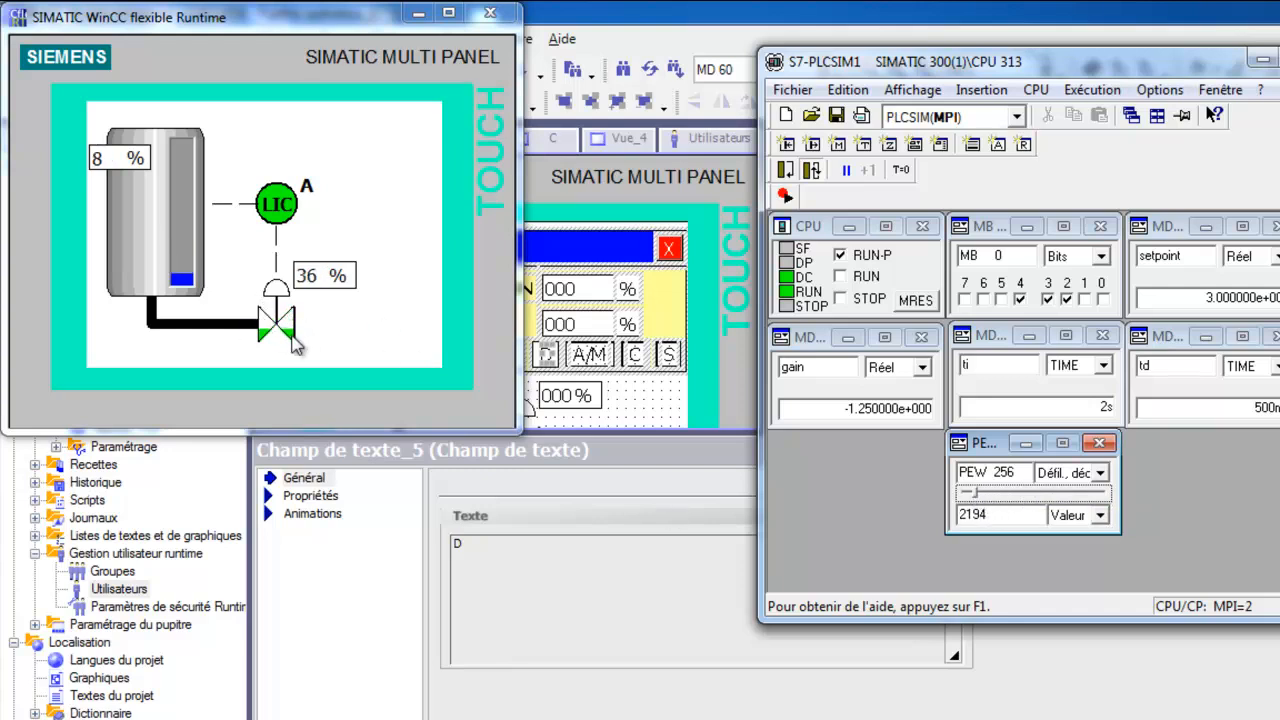
- Open the LIC faceplate from the process view and set SP/MAN to 30 %
{"action": "left_click", "coordinate": [296, 212]}
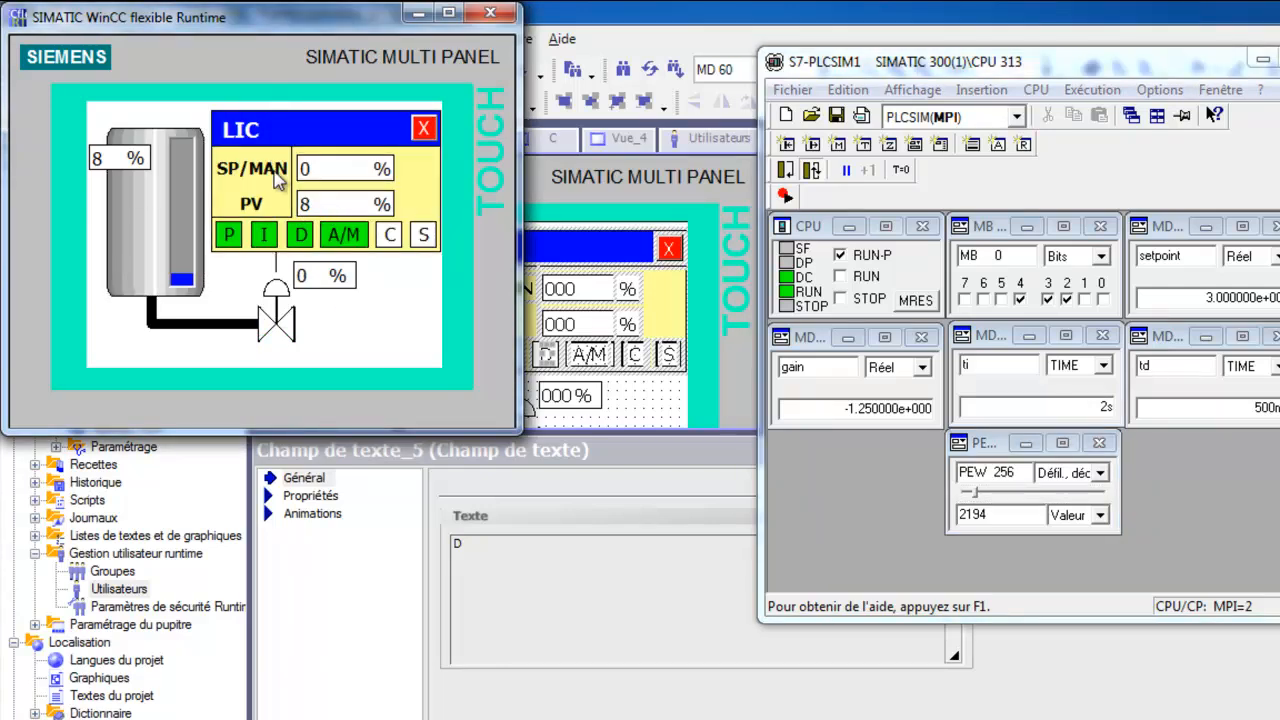
{"action": "left_click", "coordinate": [328, 175]}
{"action": "left_click", "coordinate": [334, 168]}
{"action": "left_click", "coordinate": [331, 314]}
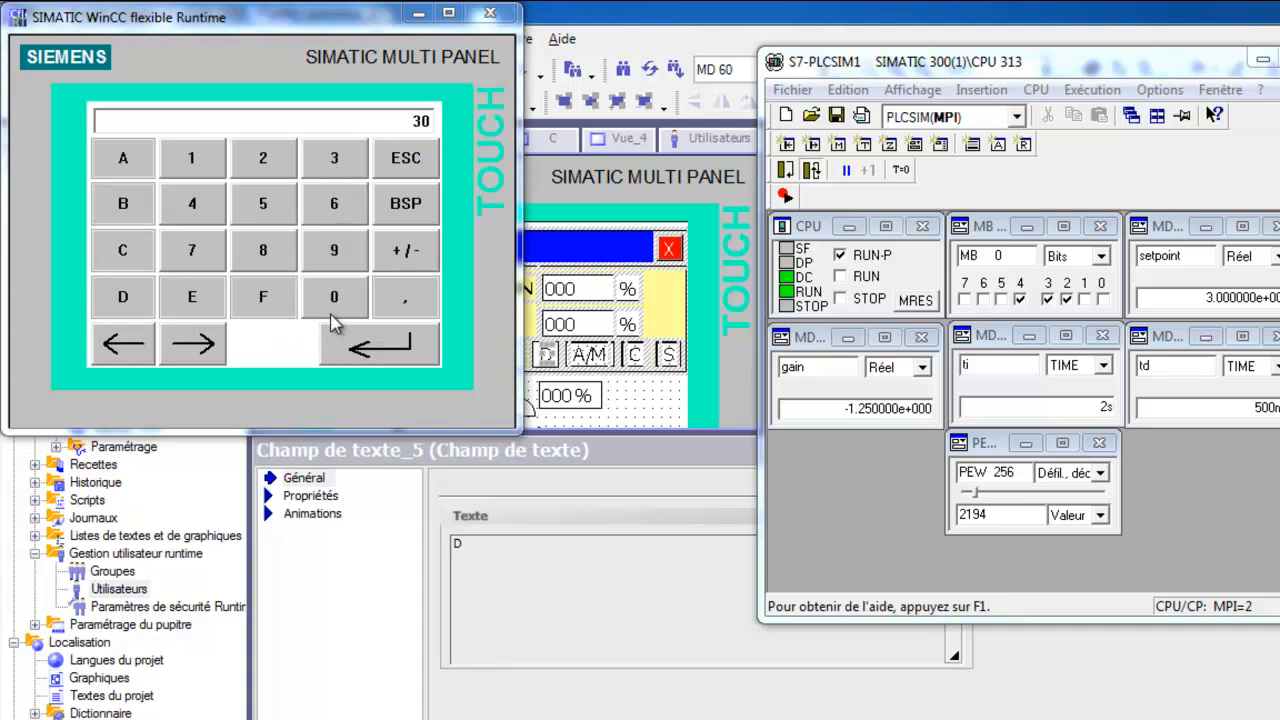
{"action": "left_click", "coordinate": [420, 354]}
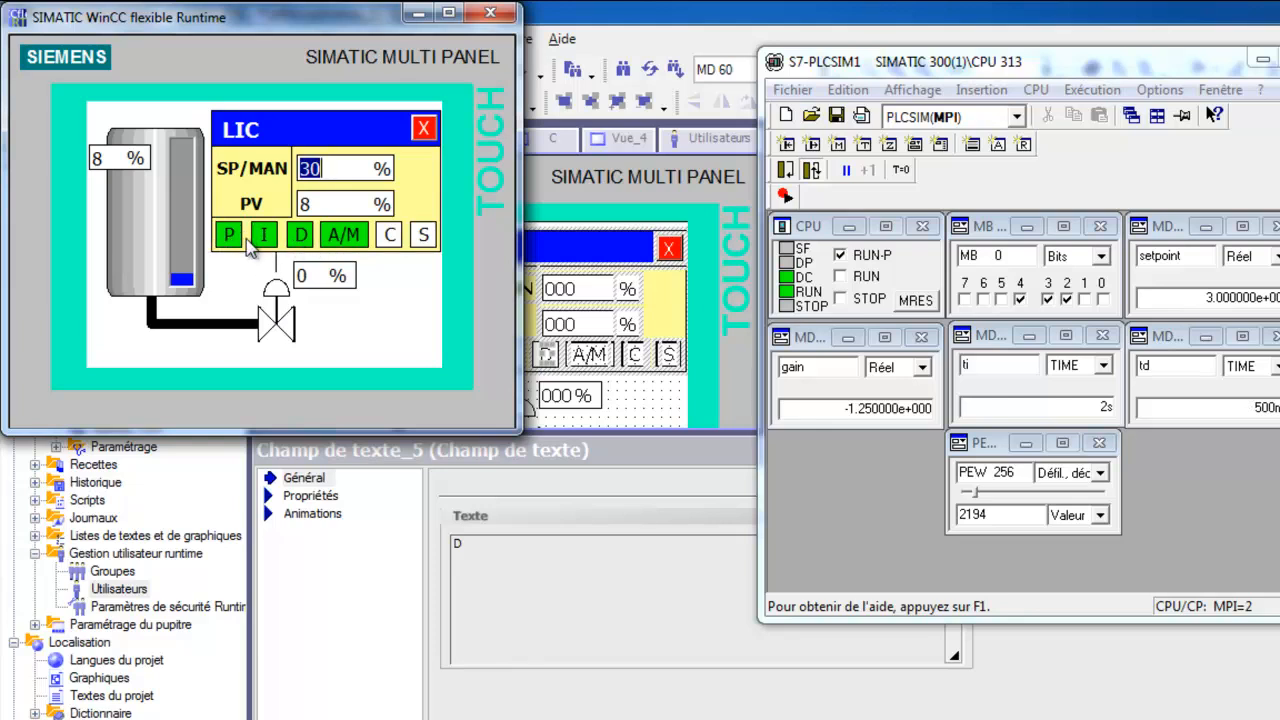
- Switch the LIC controller to manual, close and reopen its faceplate, and return the controller to automatic mode
{"action": "left_click", "coordinate": [339, 240]}
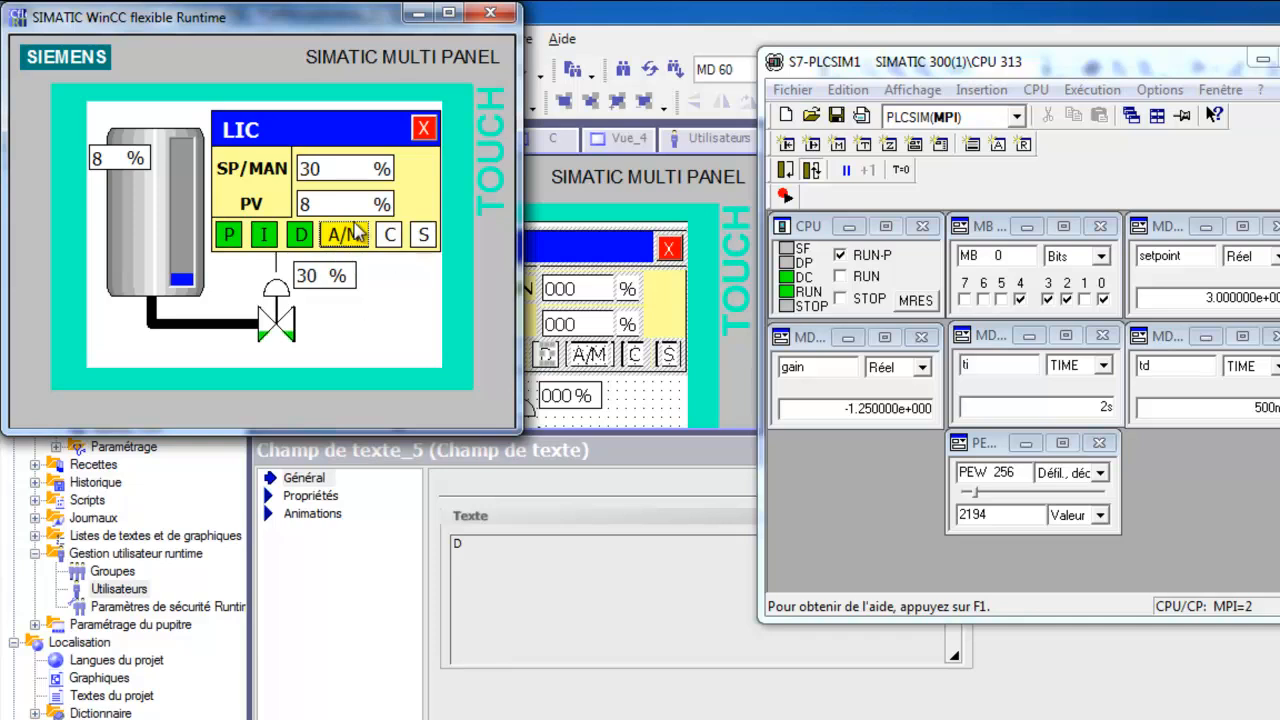
{"action": "left_click", "coordinate": [424, 128]}
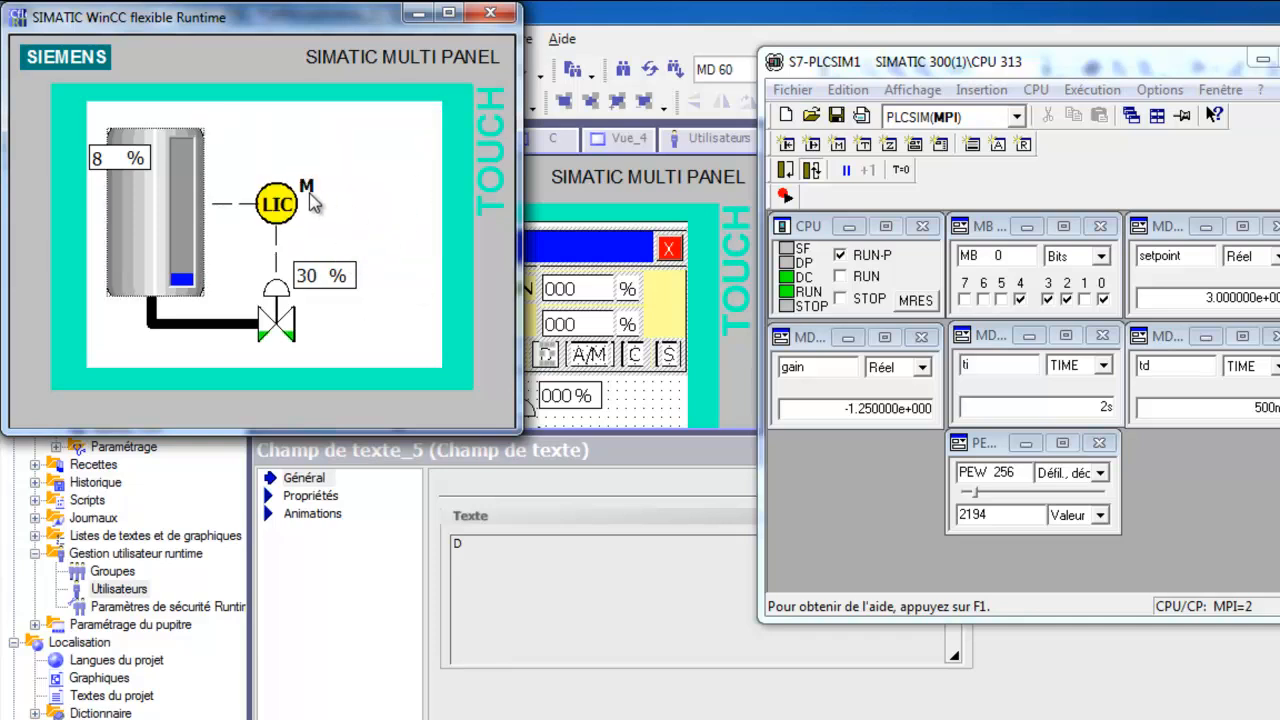
{"action": "left_click", "coordinate": [277, 205]}
{"action": "left_click", "coordinate": [343, 236]}
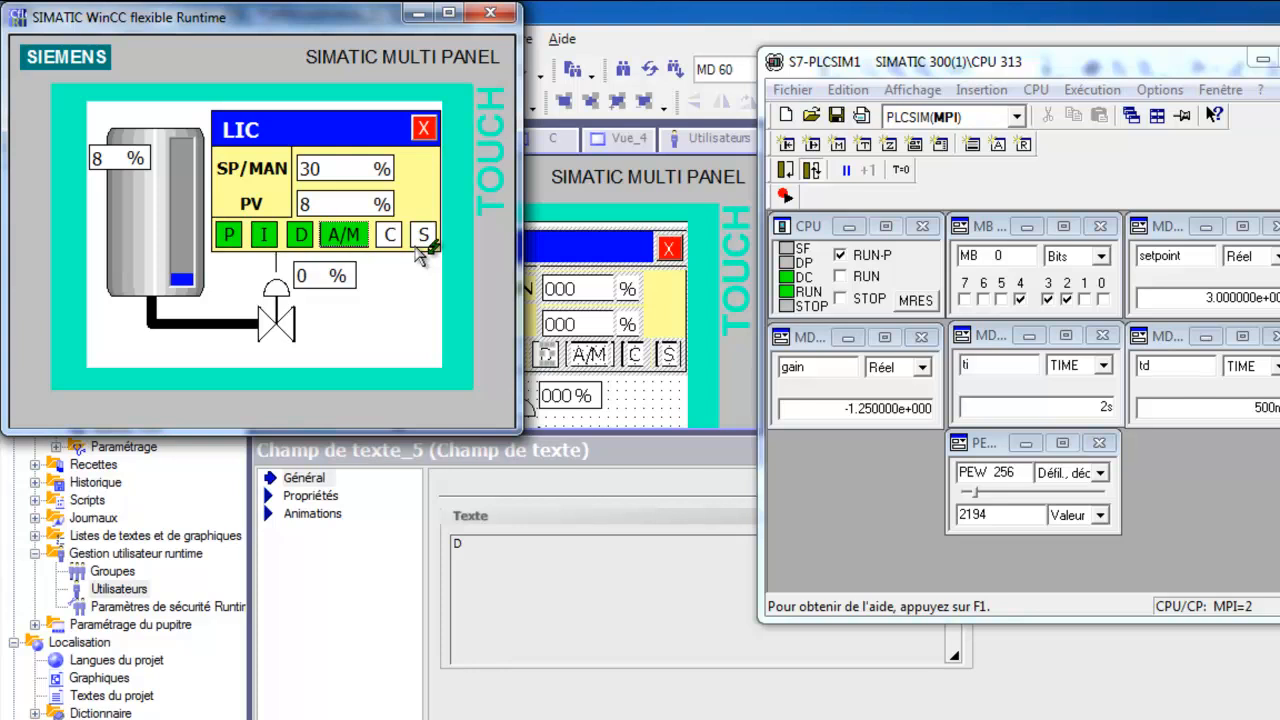
- Request the S view from the LIC faceplate in automatic mode and enter OPER as the login user
{"action": "left_click", "coordinate": [420, 242]}
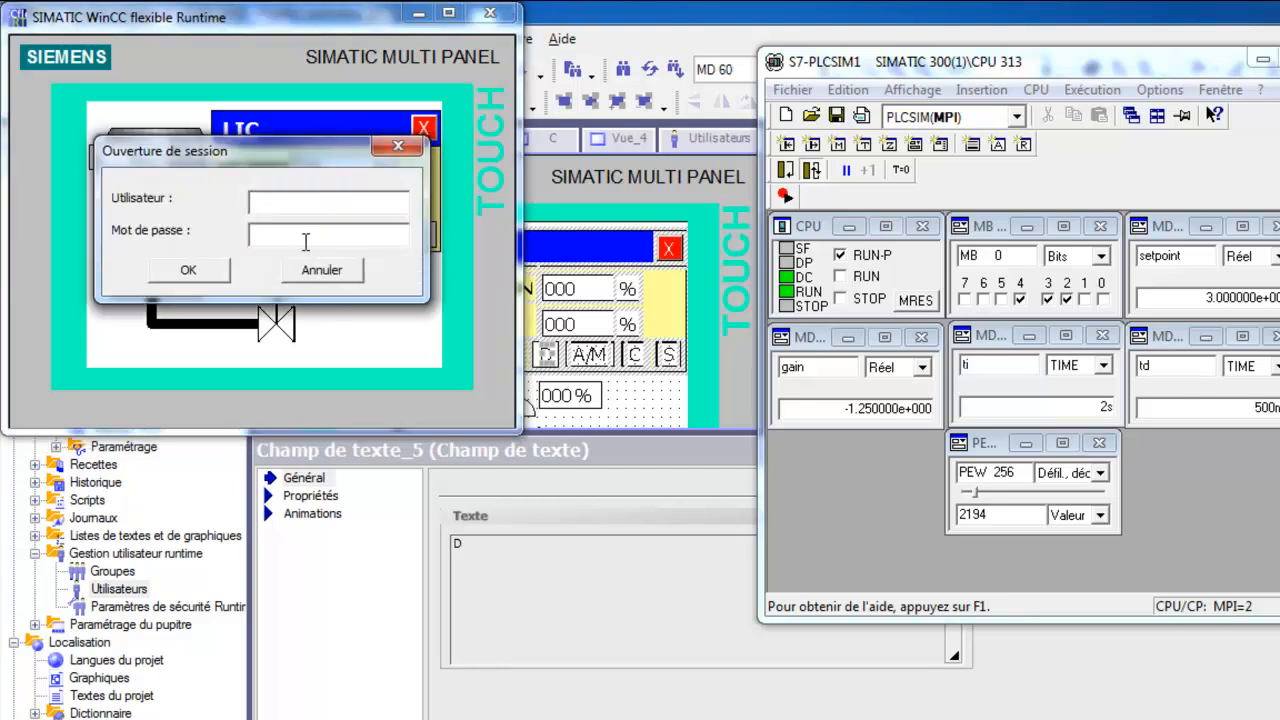
{"action": "left_click", "coordinate": [294, 200]}
{"action": "left_click", "coordinate": [247, 203]}
{"action": "left_click", "coordinate": [281, 193]}
{"action": "left_click", "coordinate": [245, 154]}
{"action": "left_click", "coordinate": [352, 191]}
{"action": "left_click", "coordinate": [405, 344]}
- Enter the account password and log in to the S view with the PID parameters
{"action": "left_click", "coordinate": [285, 233]}
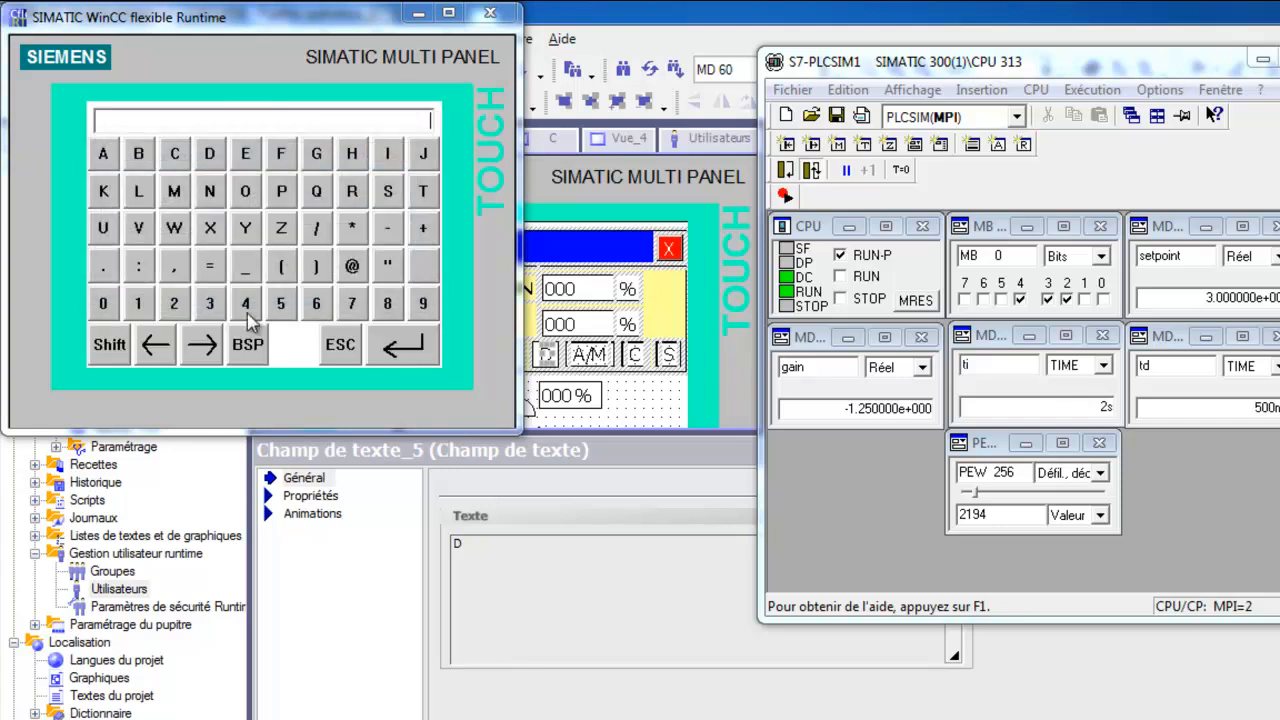
{"action": "left_click", "coordinate": [173, 306]}
{"action": "left_click", "coordinate": [211, 306]}
{"action": "left_click", "coordinate": [405, 344]}
{"action": "left_click", "coordinate": [188, 271]}
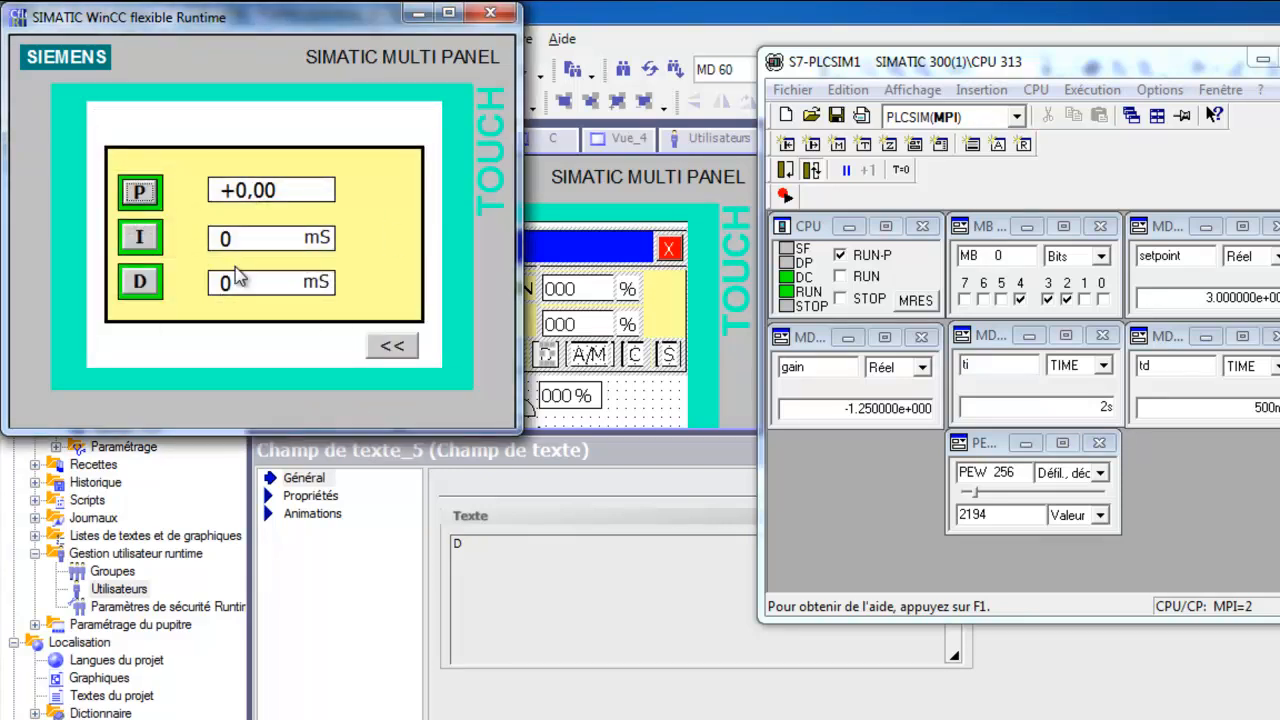
- Set the controller's P gain to 1,75 and reverse its sign to -1,75
{"action": "left_click", "coordinate": [288, 191]}
{"action": "left_click", "coordinate": [408, 258]}
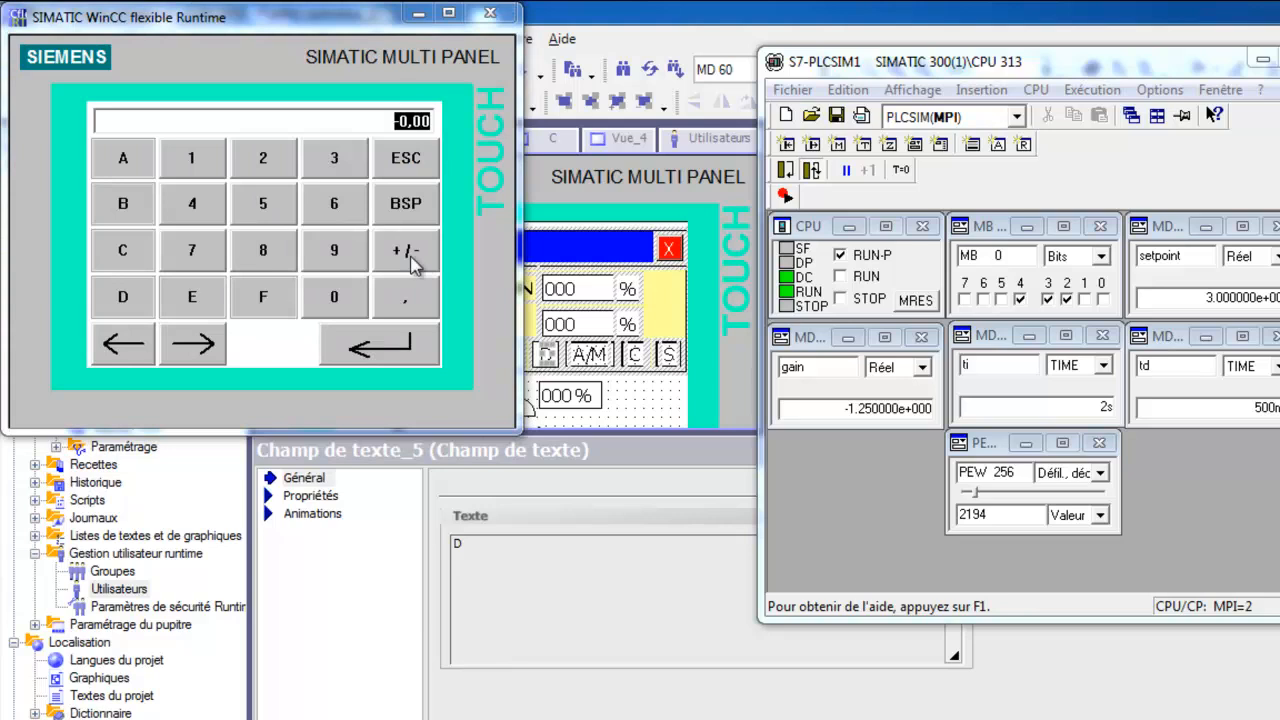
{"action": "left_click", "coordinate": [198, 164]}
{"action": "left_click", "coordinate": [410, 308]}
{"action": "left_click", "coordinate": [190, 242]}
{"action": "left_click", "coordinate": [262, 212]}
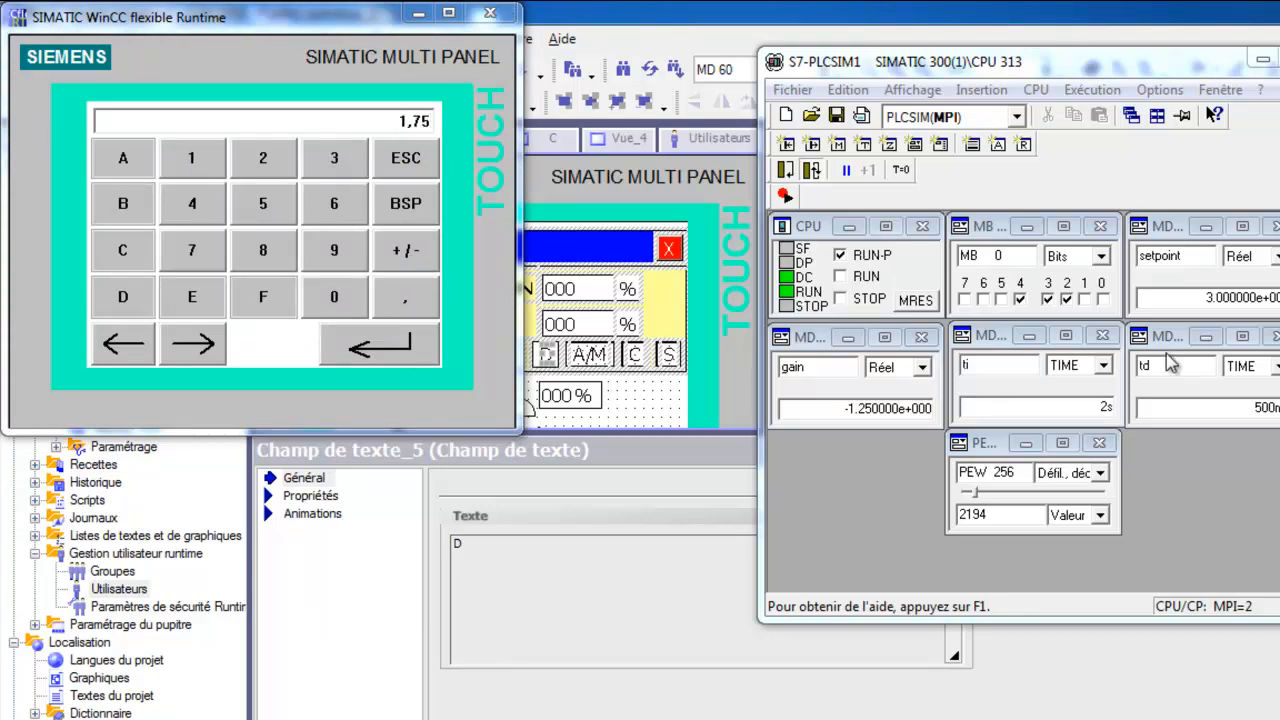
{"action": "left_click", "coordinate": [425, 350]}
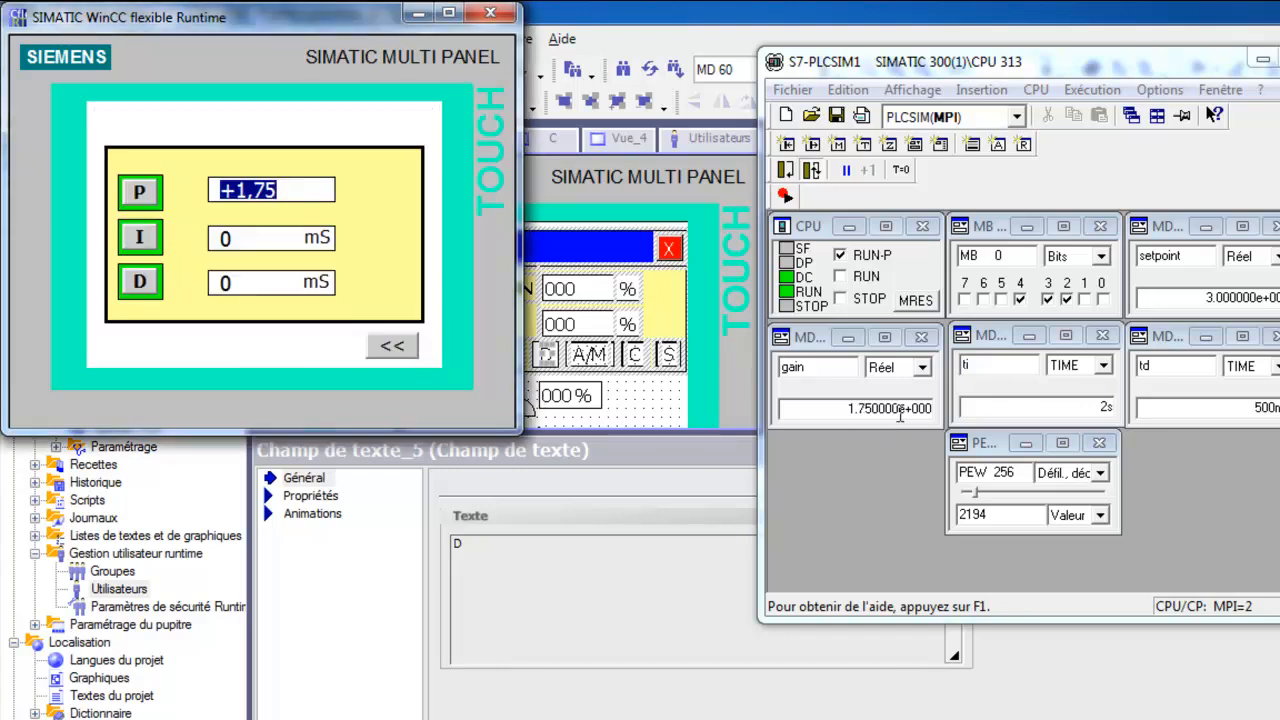
{"action": "left_click", "coordinate": [312, 178]}
{"action": "left_click", "coordinate": [410, 250]}
{"action": "left_click", "coordinate": [398, 348]}
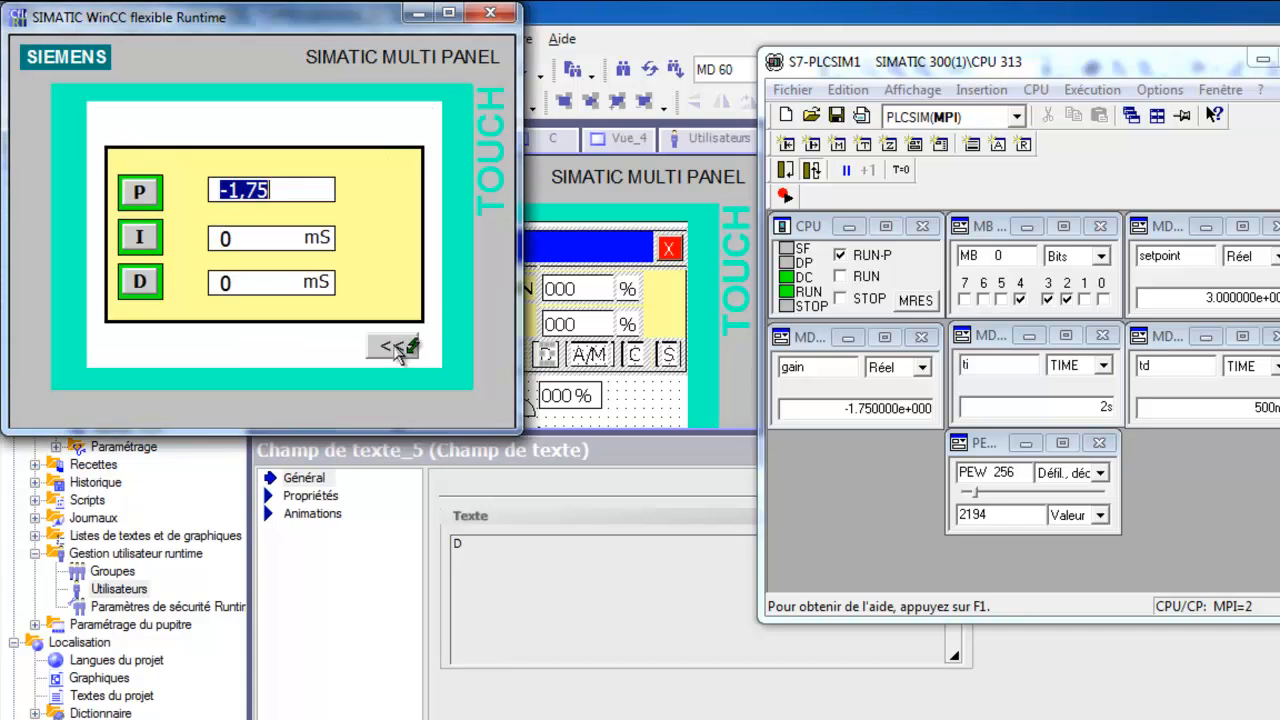
- Set the controller's I time to 4000 mS and its D time to 600 mS
{"action": "left_click", "coordinate": [259, 244]}
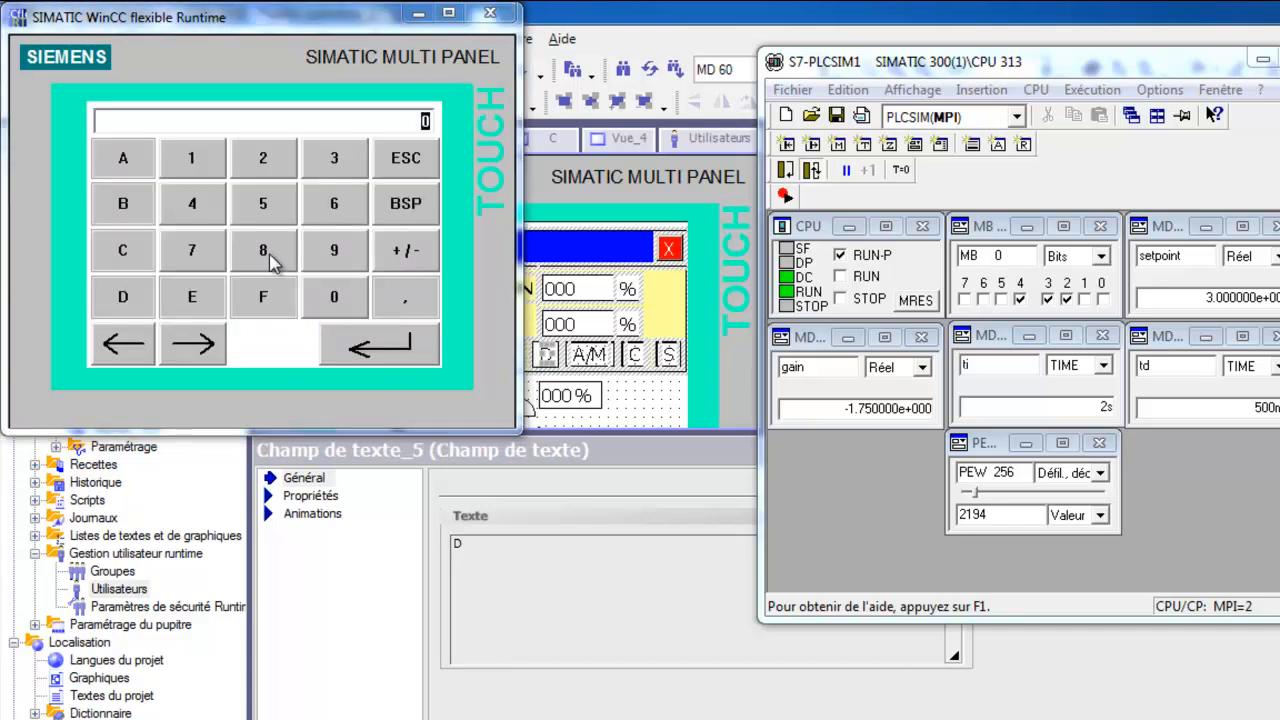
{"action": "left_click", "coordinate": [319, 299]}
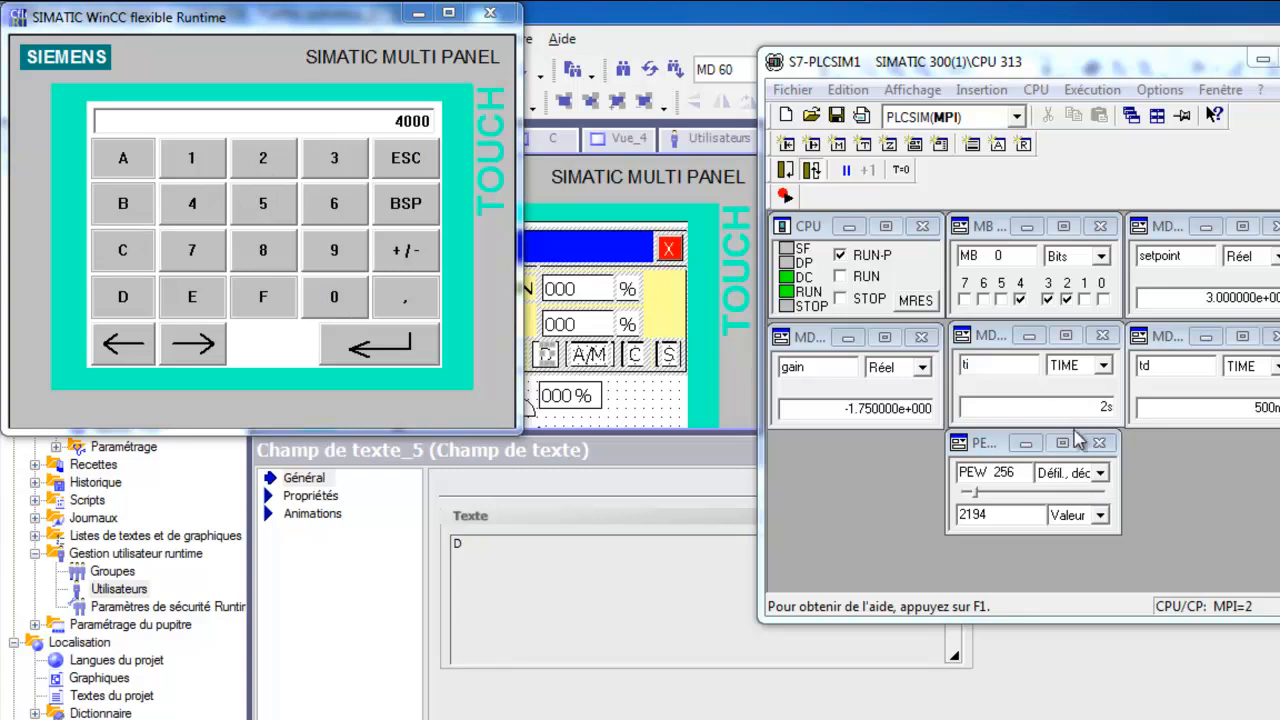
{"action": "left_click", "coordinate": [416, 358]}
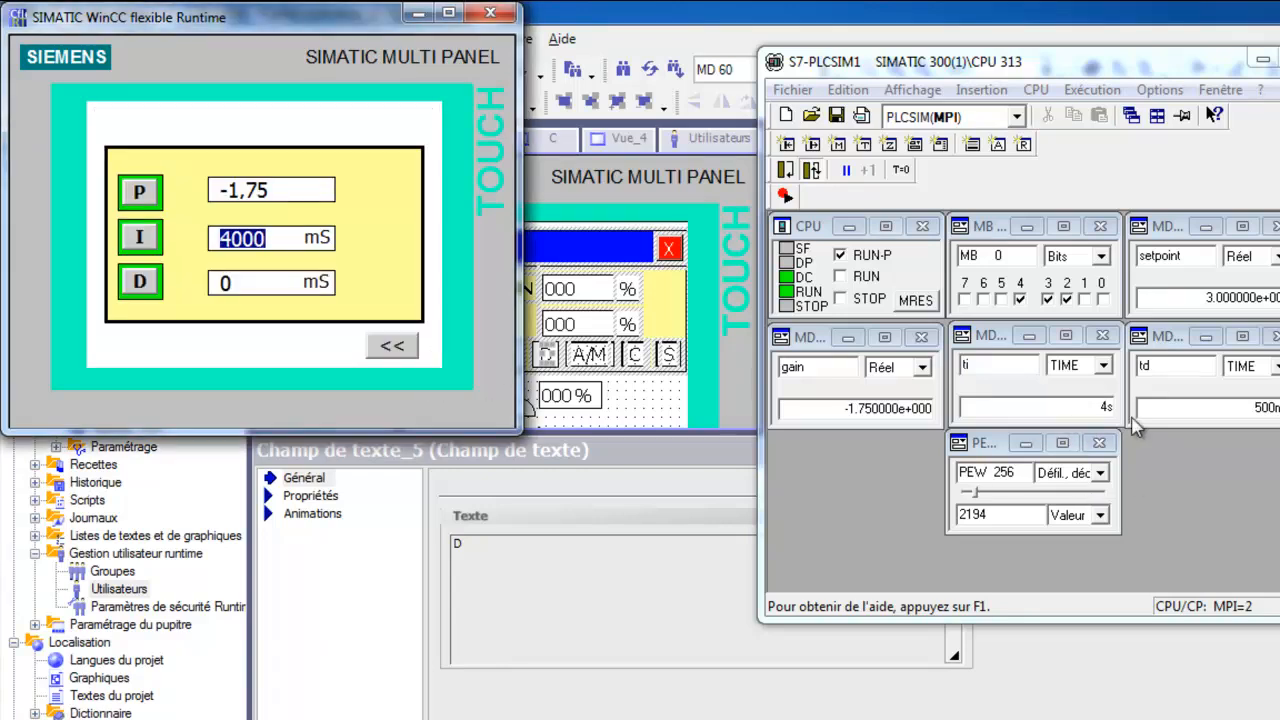
{"action": "left_click", "coordinate": [264, 275]}
{"action": "left_click", "coordinate": [335, 207]}
{"action": "left_click", "coordinate": [335, 300]}
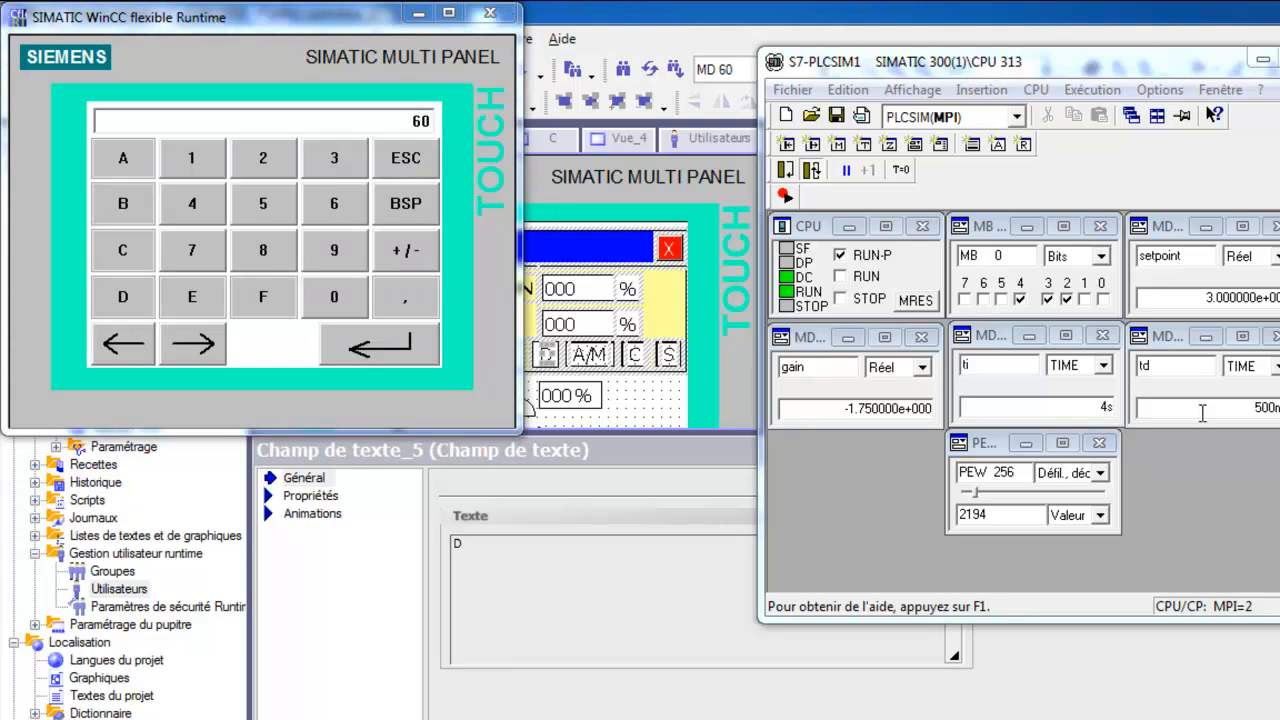
{"action": "left_click", "coordinate": [352, 312]}
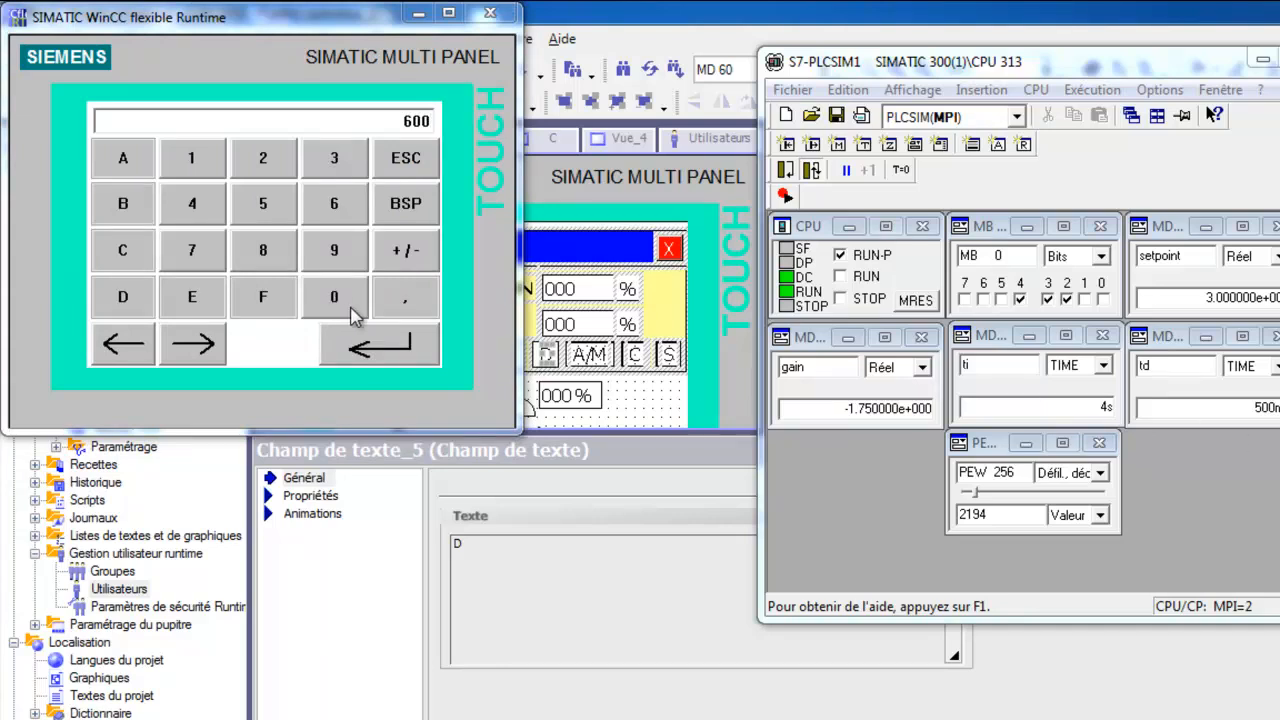
{"action": "left_click", "coordinate": [381, 350]}
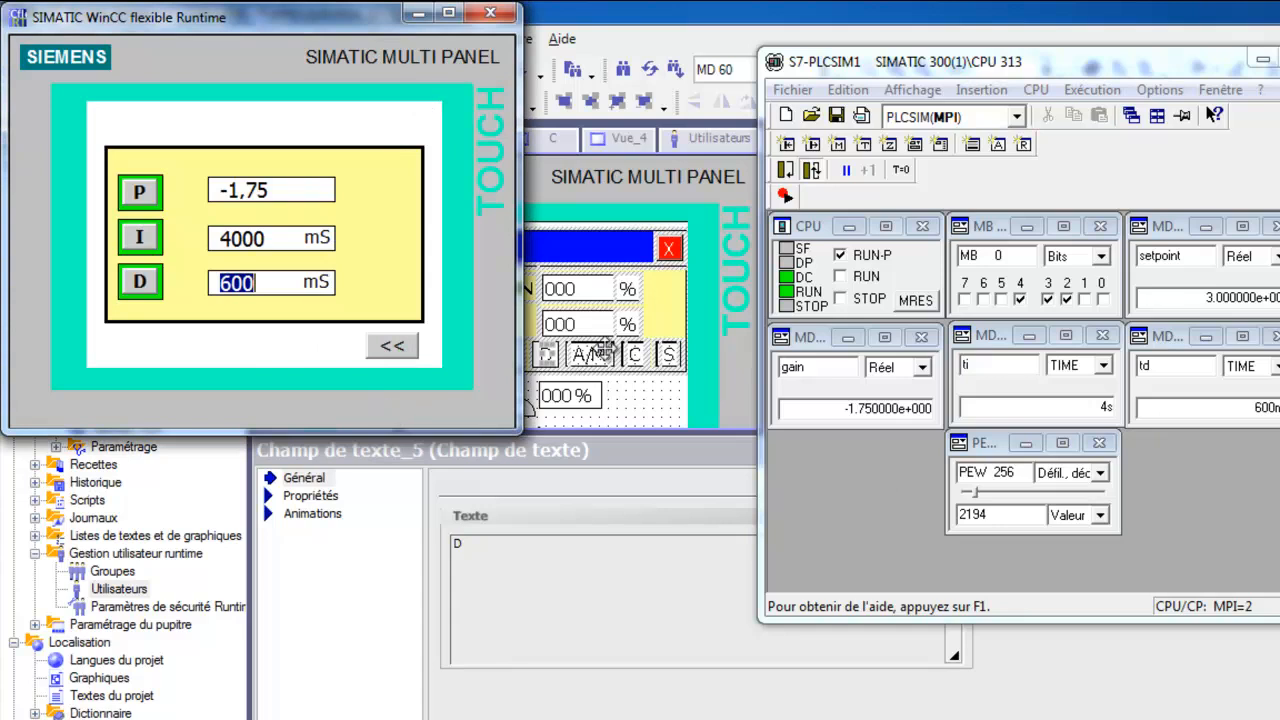
- Switch off the controller's integral action and return to the LIC faceplate
{"action": "left_click", "coordinate": [153, 235]}
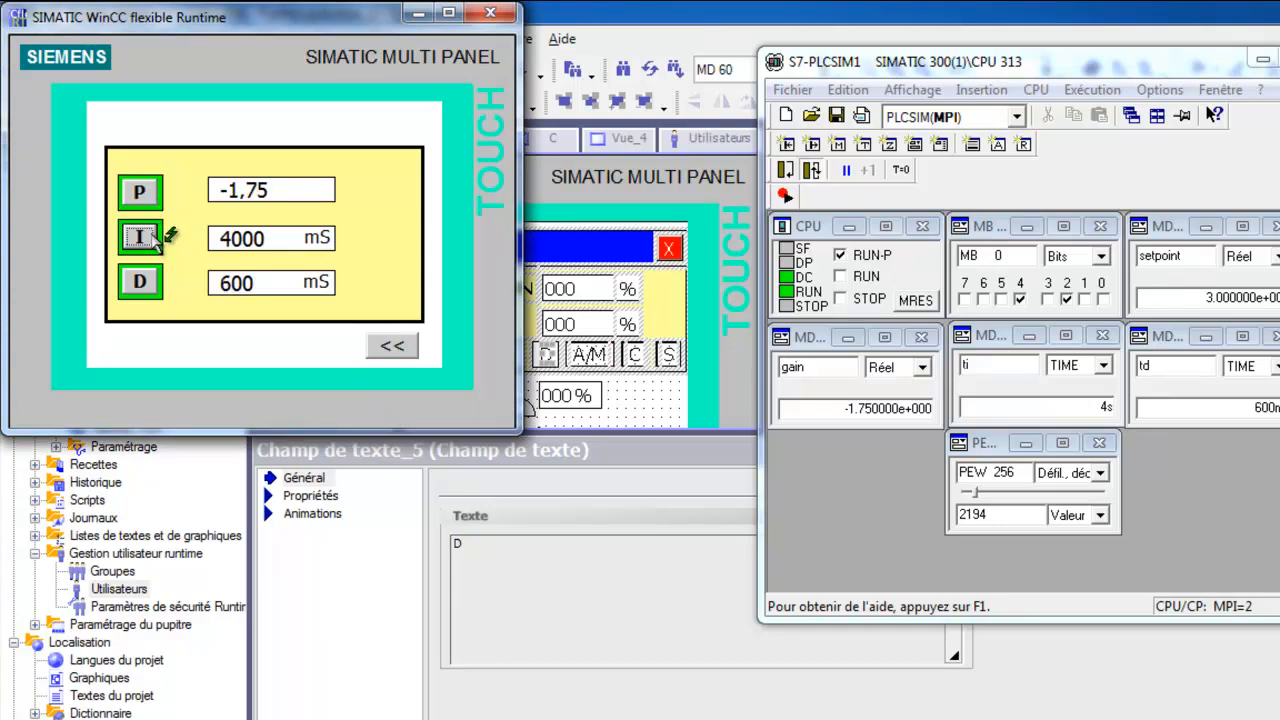
{"action": "left_click", "coordinate": [392, 346]}
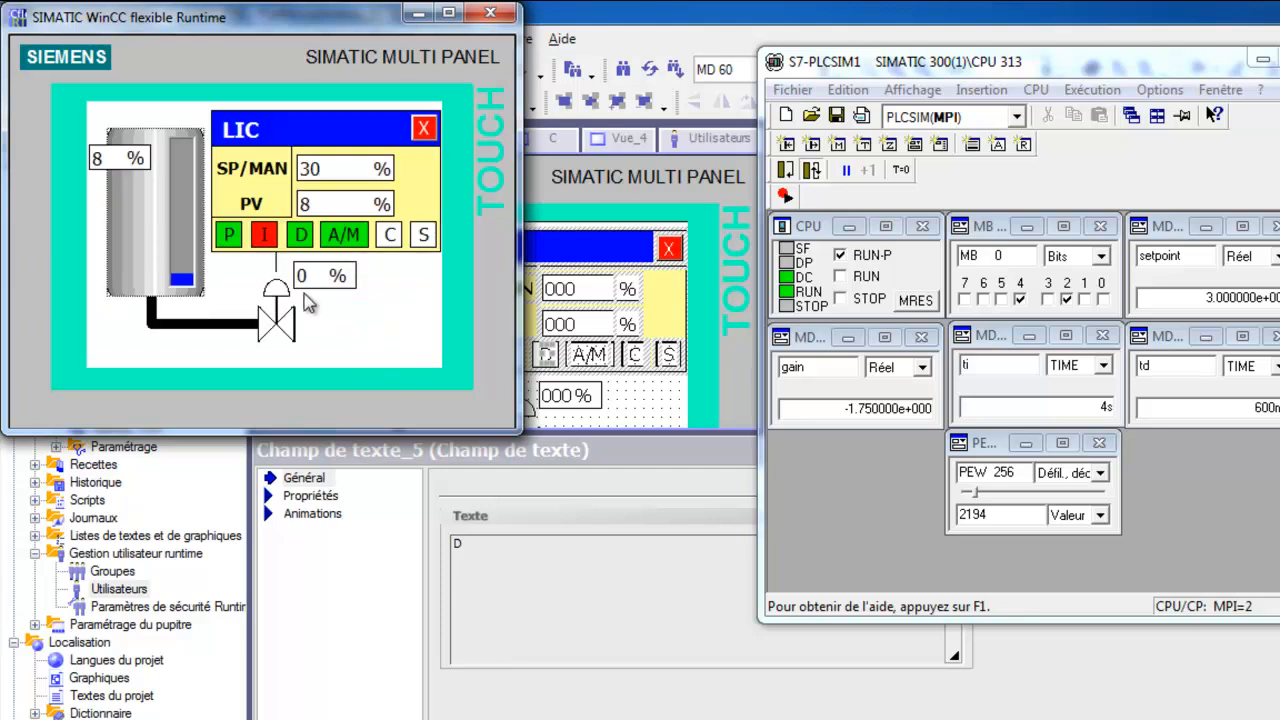
- Reopen the S view by entering the account password, check the action buttons and return to the faceplate
{"action": "left_click", "coordinate": [426, 235]}
{"action": "left_click", "coordinate": [257, 236]}
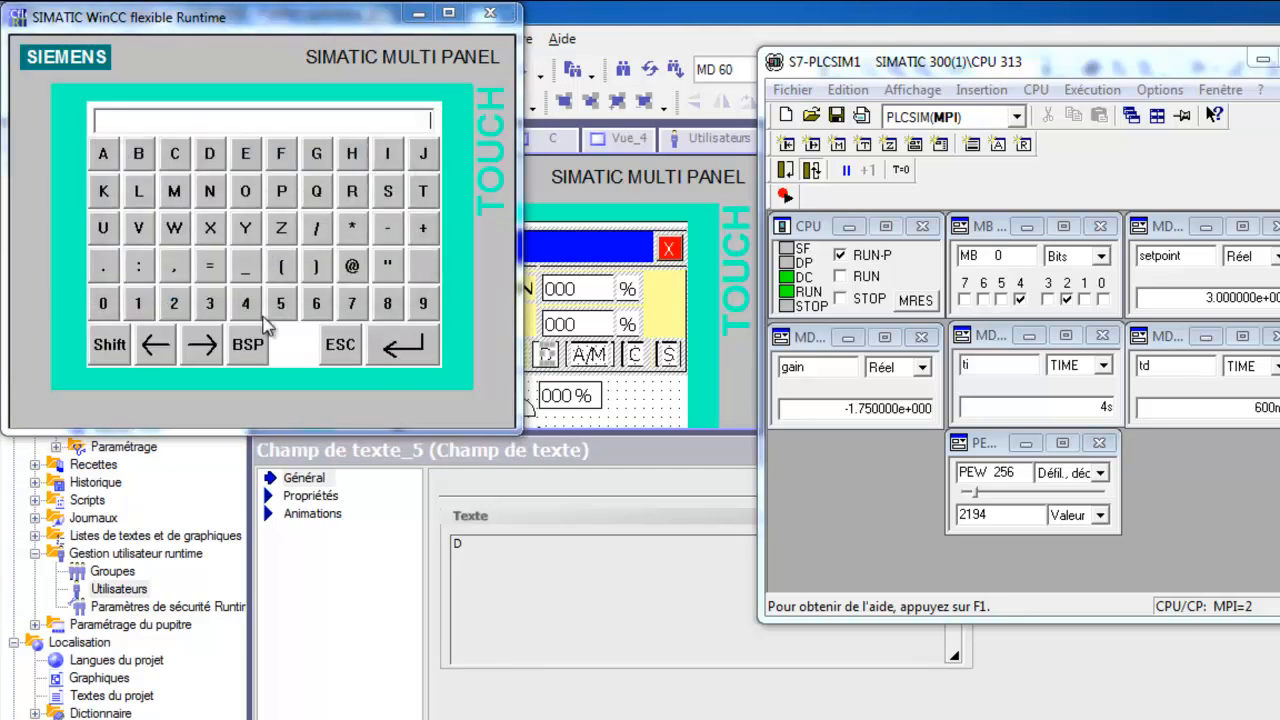
{"action": "left_click", "coordinate": [151, 307]}
{"action": "left_click", "coordinate": [171, 308]}
{"action": "left_click", "coordinate": [207, 311]}
{"action": "left_click", "coordinate": [413, 352]}
{"action": "left_click", "coordinate": [189, 272]}
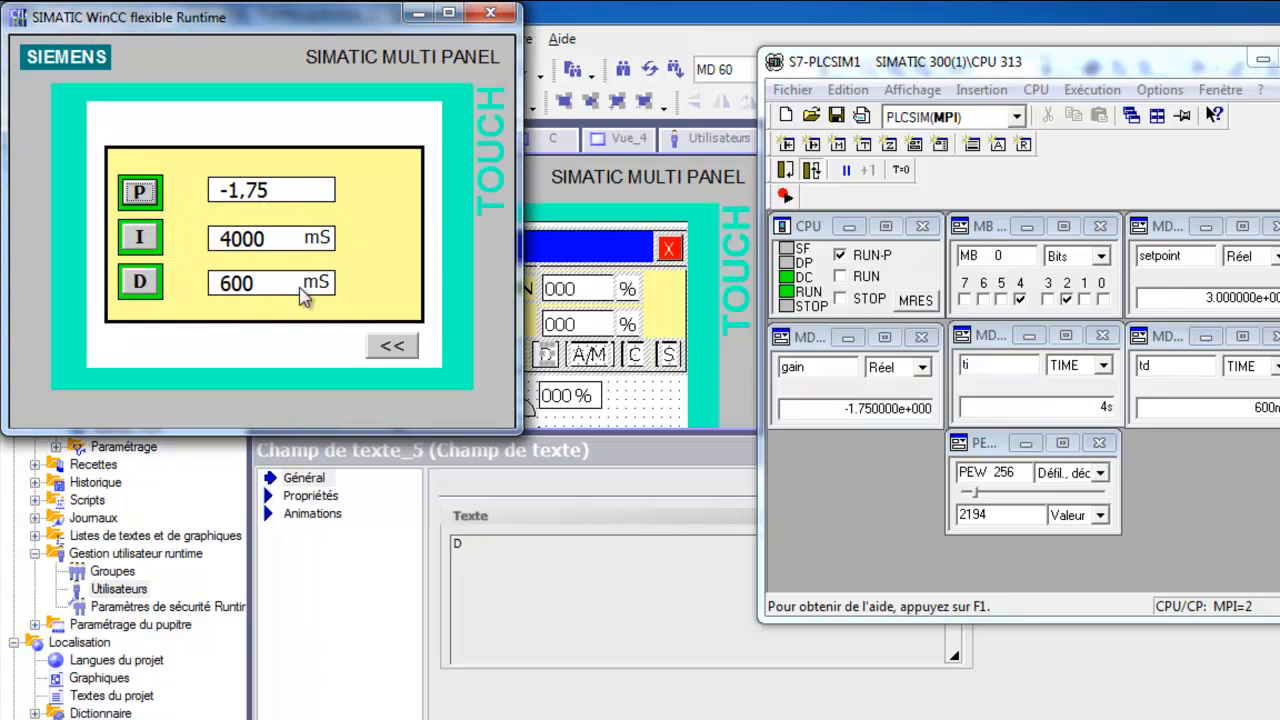
{"action": "left_click", "coordinate": [390, 348]}
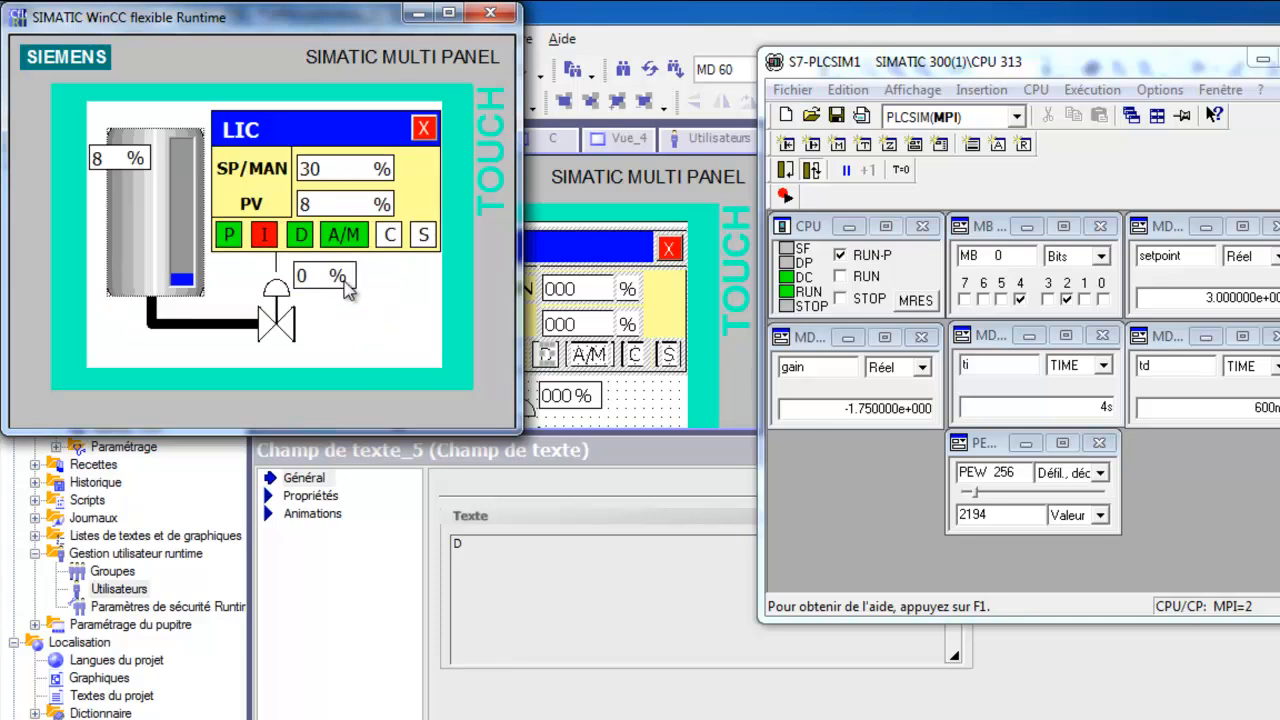
- Request the C view from the LIC faceplate and log in as OPER with the account password to show the trend curves
{"action": "left_click", "coordinate": [392, 236]}
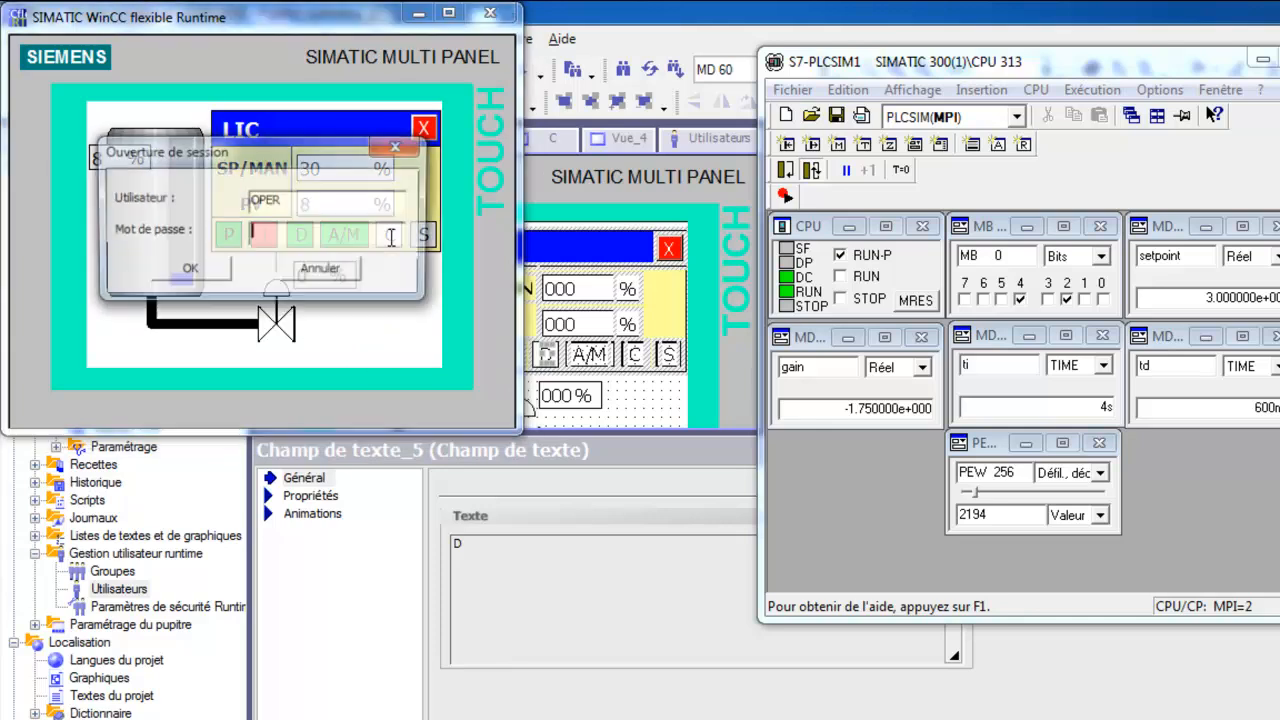
{"action": "left_click", "coordinate": [264, 235]}
{"action": "left_click", "coordinate": [145, 308]}
{"action": "left_click", "coordinate": [169, 311]}
{"action": "left_click", "coordinate": [209, 304]}
{"action": "left_click", "coordinate": [403, 345]}
{"action": "left_click", "coordinate": [190, 274]}
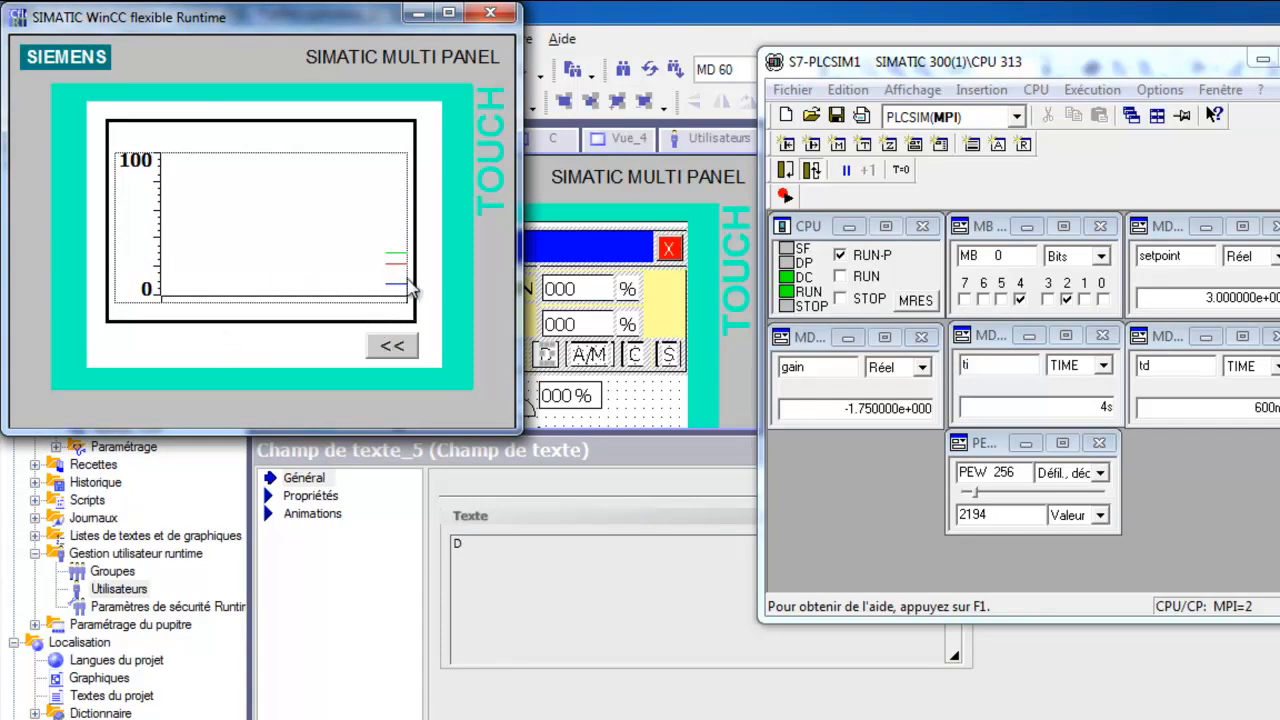
- Raise the simulated input PEW 256 to 12946 in PLCSIM, watch the curves respond and return to the LIC faceplate
{"action": "left_click_drag", "start_coordinate": [974, 493], "coordinate": [1031, 501]}
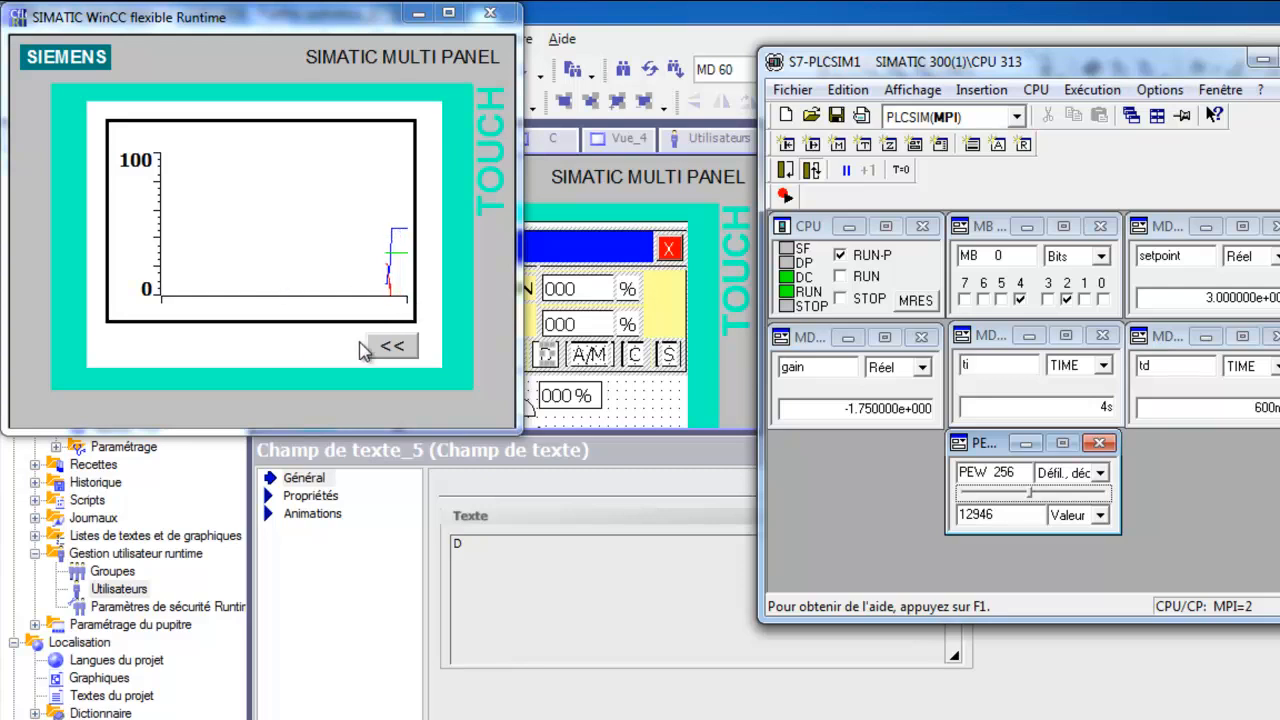
{"action": "left_click", "coordinate": [398, 345]}
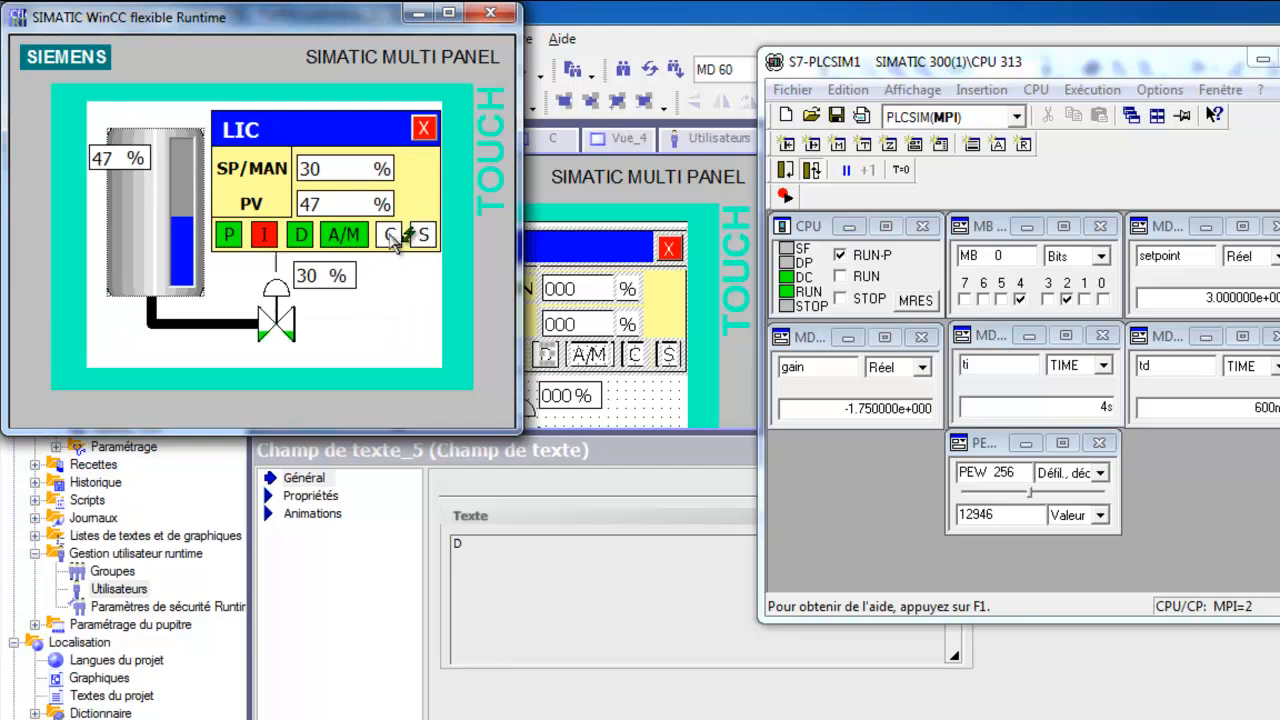
- Request the S view again and log in as OPER with the account password
{"action": "left_click", "coordinate": [422, 236]}
{"action": "left_click", "coordinate": [262, 242]}
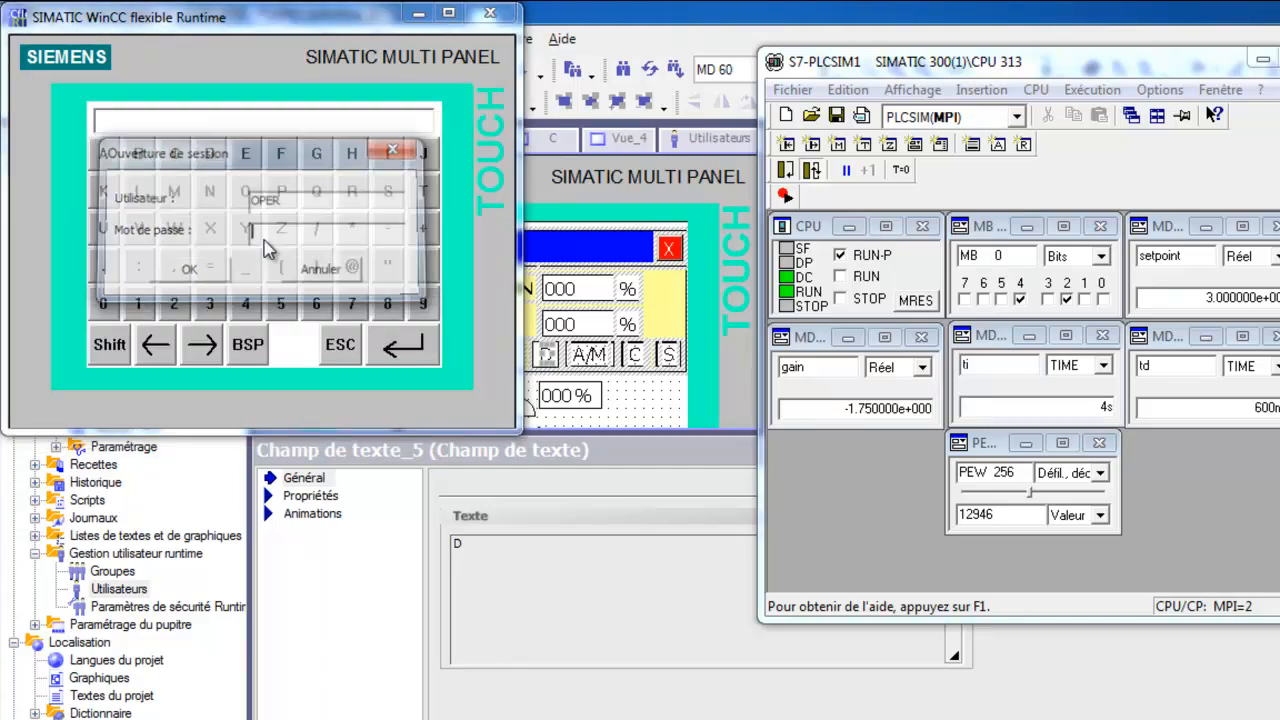
{"action": "left_click", "coordinate": [138, 303]}
{"action": "left_click", "coordinate": [208, 312]}
{"action": "left_click", "coordinate": [400, 346]}
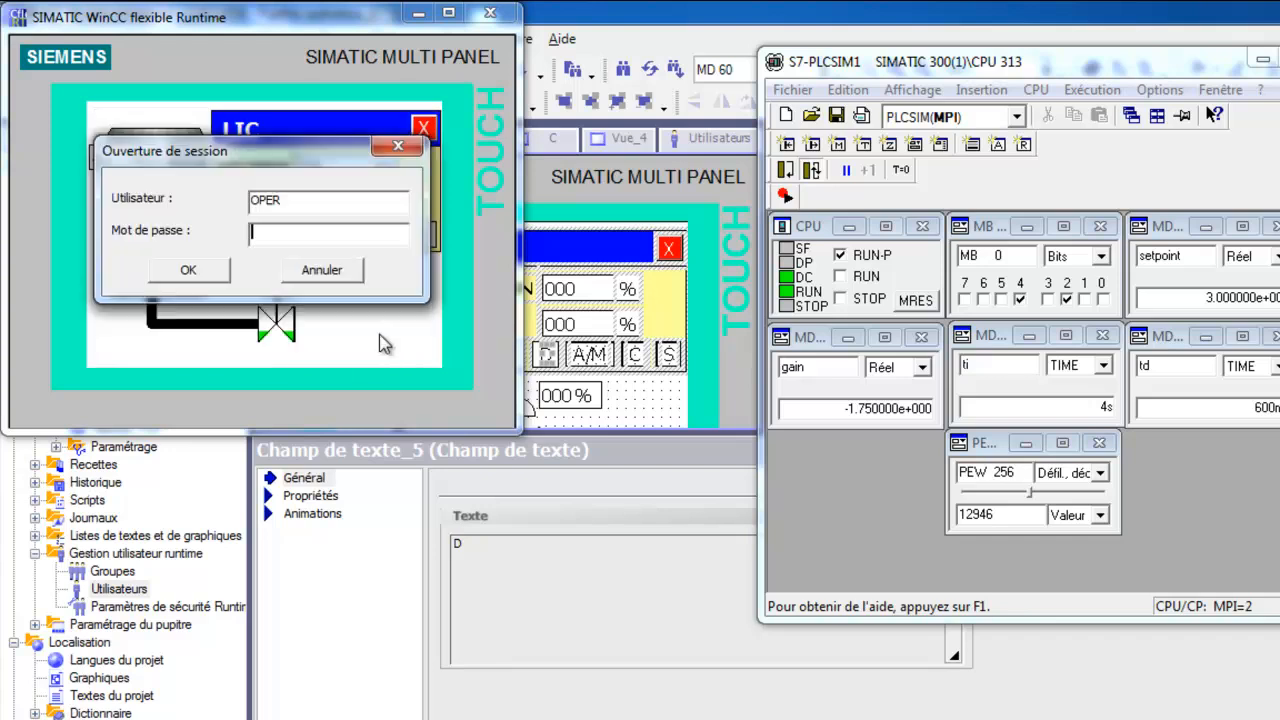
{"action": "left_click", "coordinate": [188, 270]}
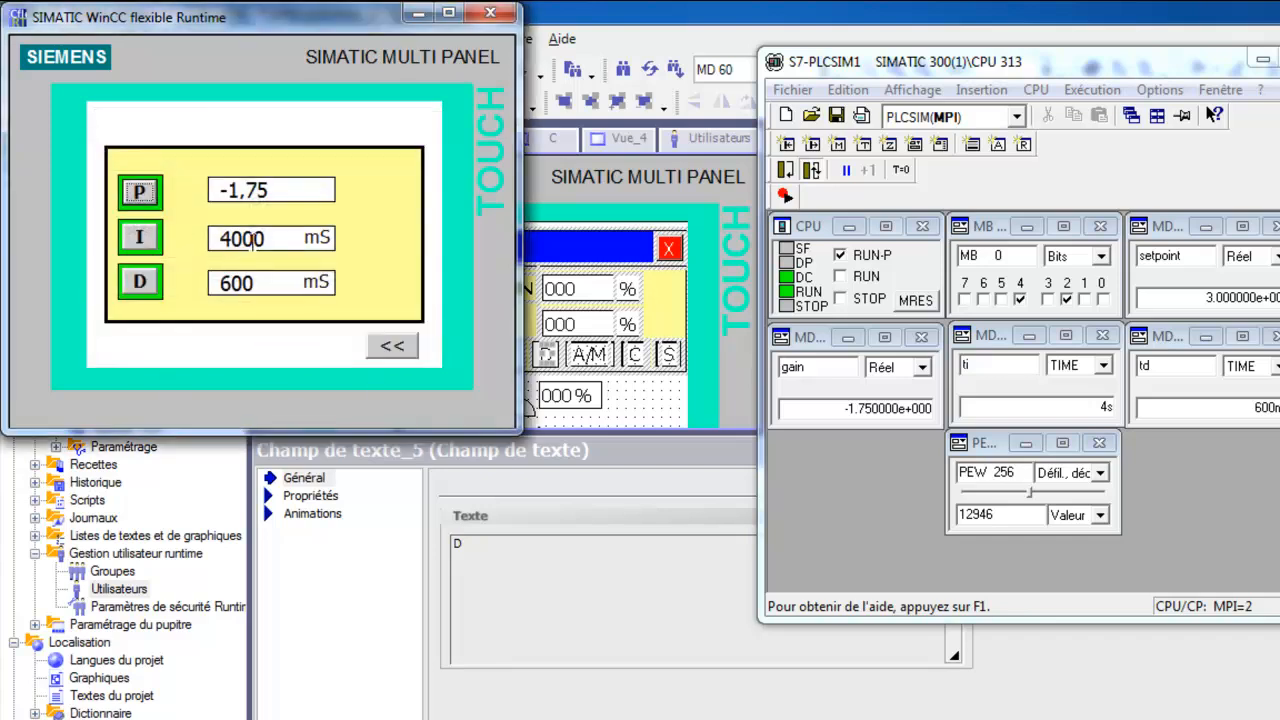
- Switch the controller's integral action back on and return to the LIC faceplate
{"action": "left_click", "coordinate": [150, 240]}
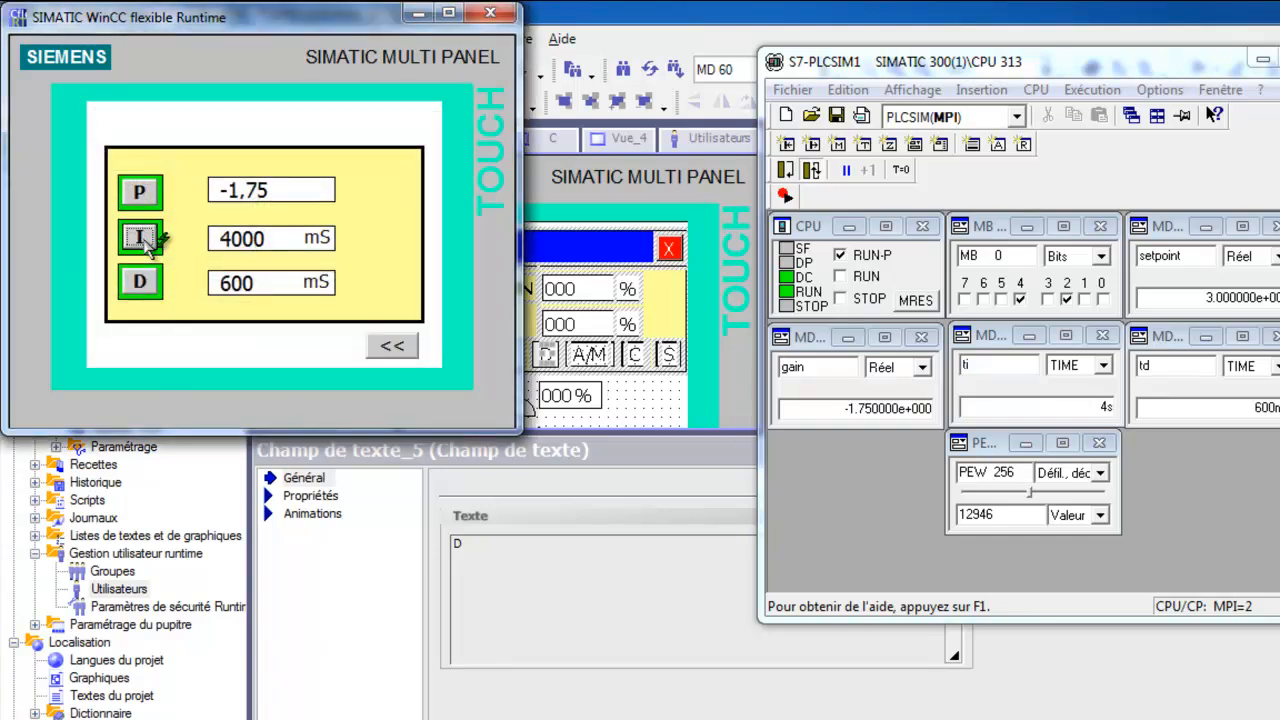
{"action": "left_click", "coordinate": [392, 348]}
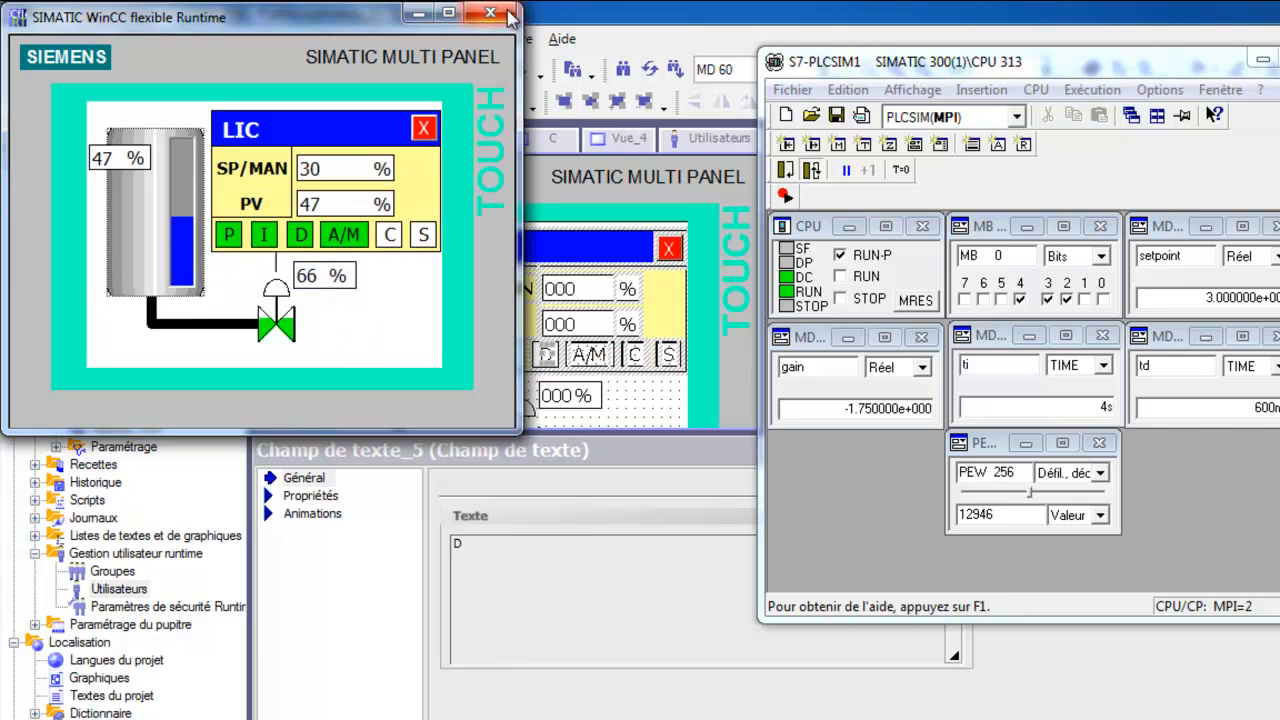
- Close the LIC faceplate and the runtime, and minimise the PLCSIM window
{"action": "left_click", "coordinate": [424, 129]}
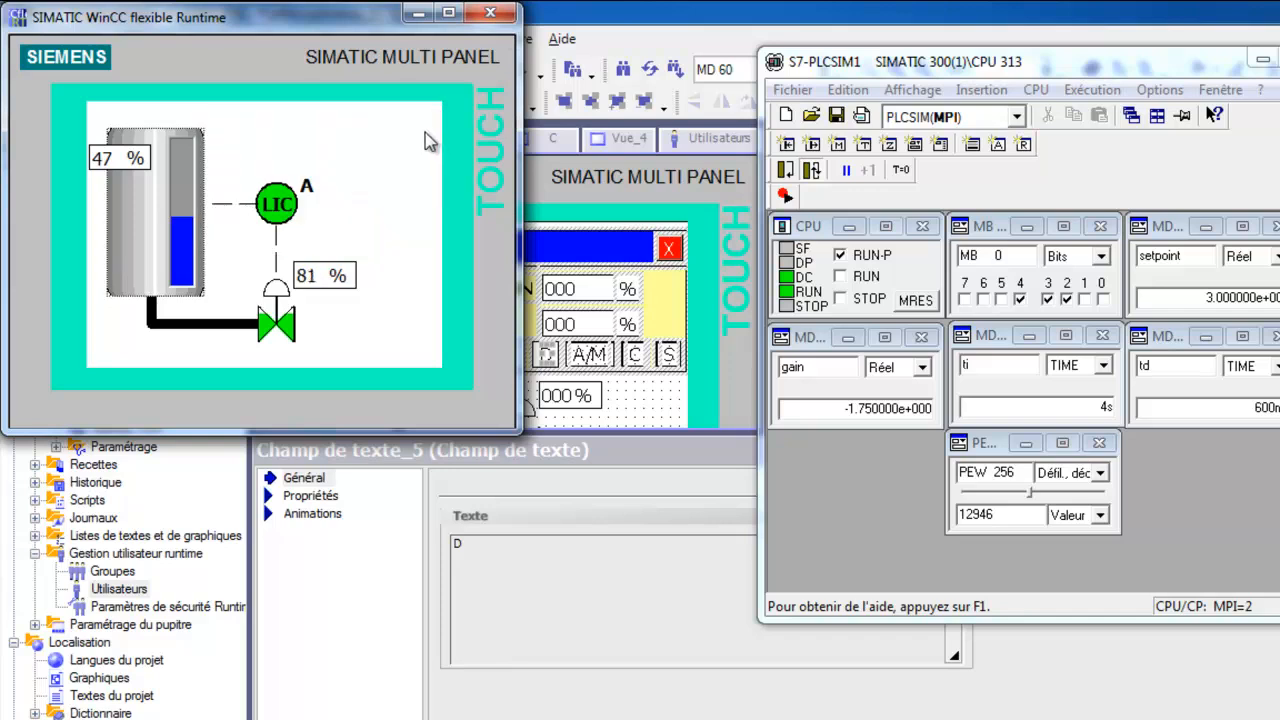
{"action": "left_click", "coordinate": [499, 14]}
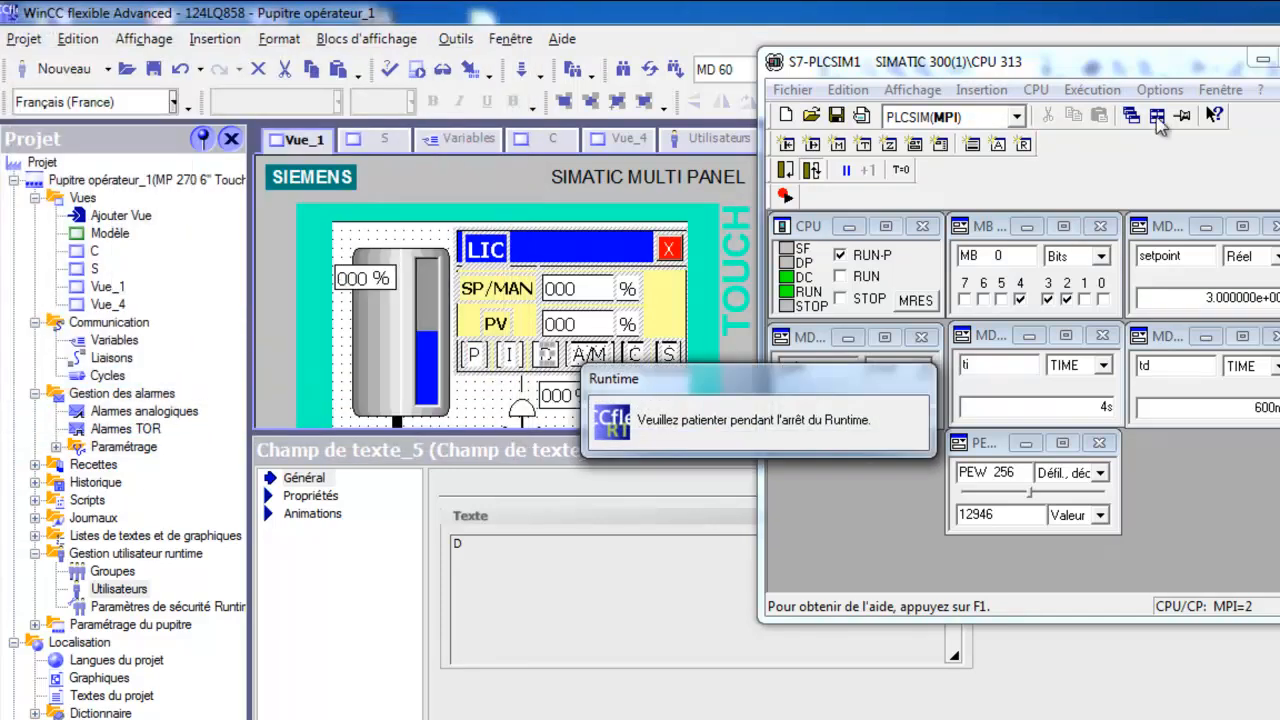
{"action": "left_click", "coordinate": [1263, 66]}
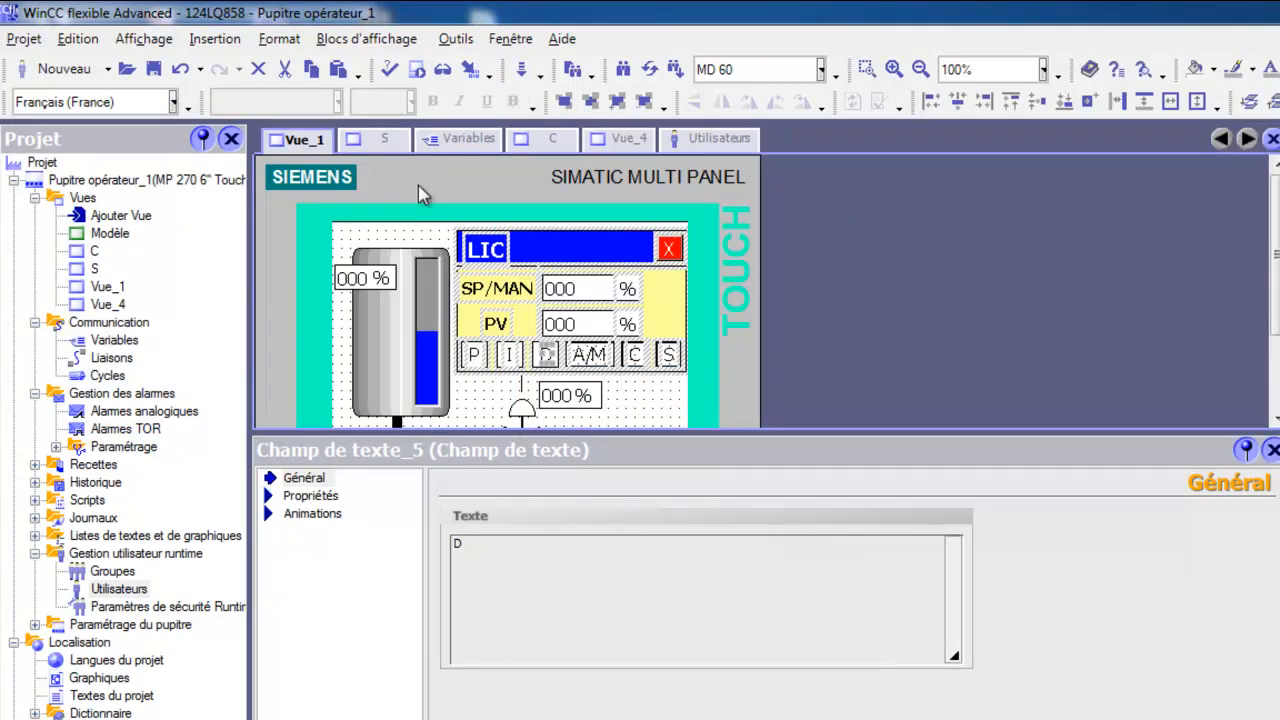
- In the S view, enable the appearance animation of the rectangle behind the P button with the variable Psel
{"action": "left_click", "coordinate": [384, 140]}
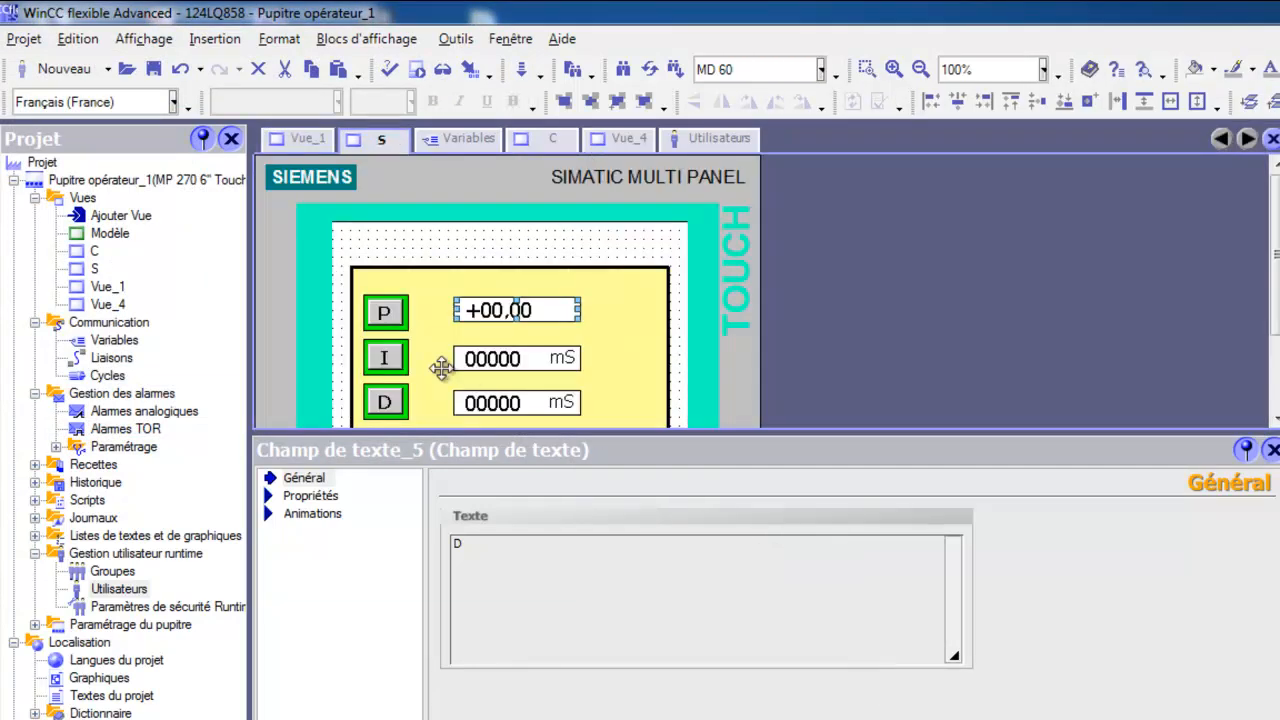
{"action": "left_click", "coordinate": [394, 322]}
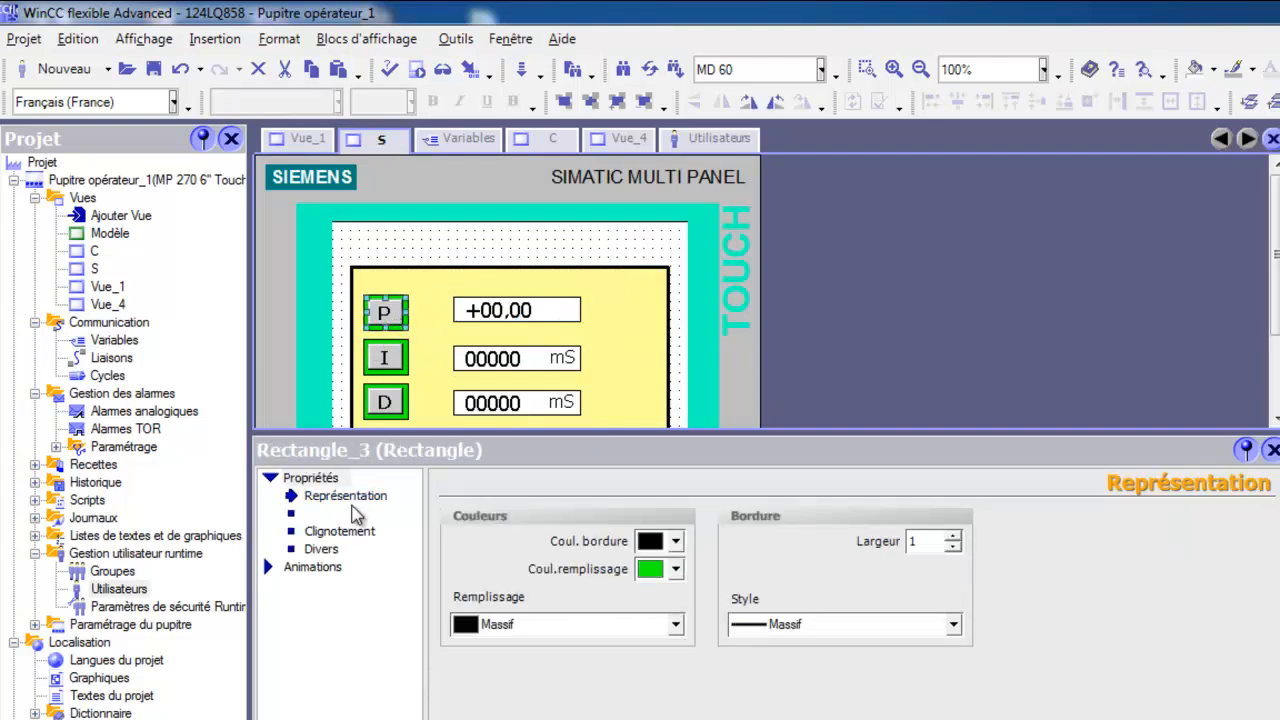
{"action": "left_click", "coordinate": [323, 568]}
{"action": "left_click", "coordinate": [335, 513]}
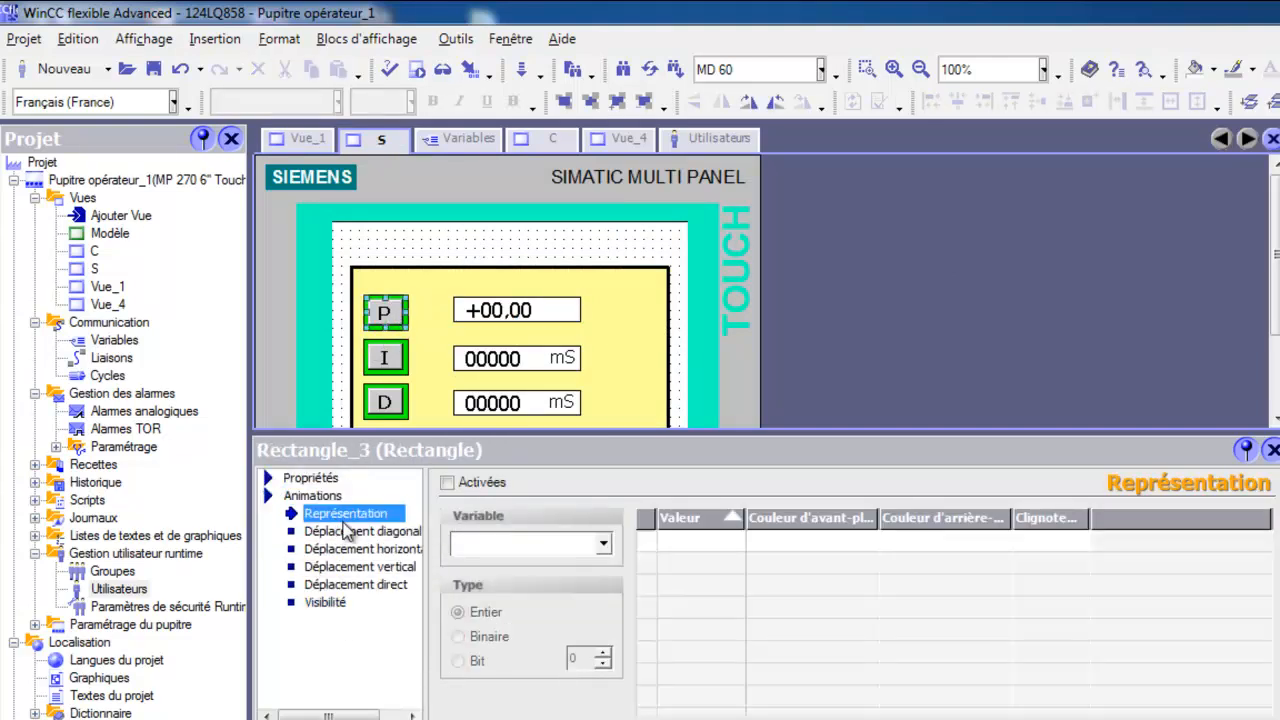
{"action": "left_click", "coordinate": [449, 483]}
{"action": "left_click", "coordinate": [603, 543]}
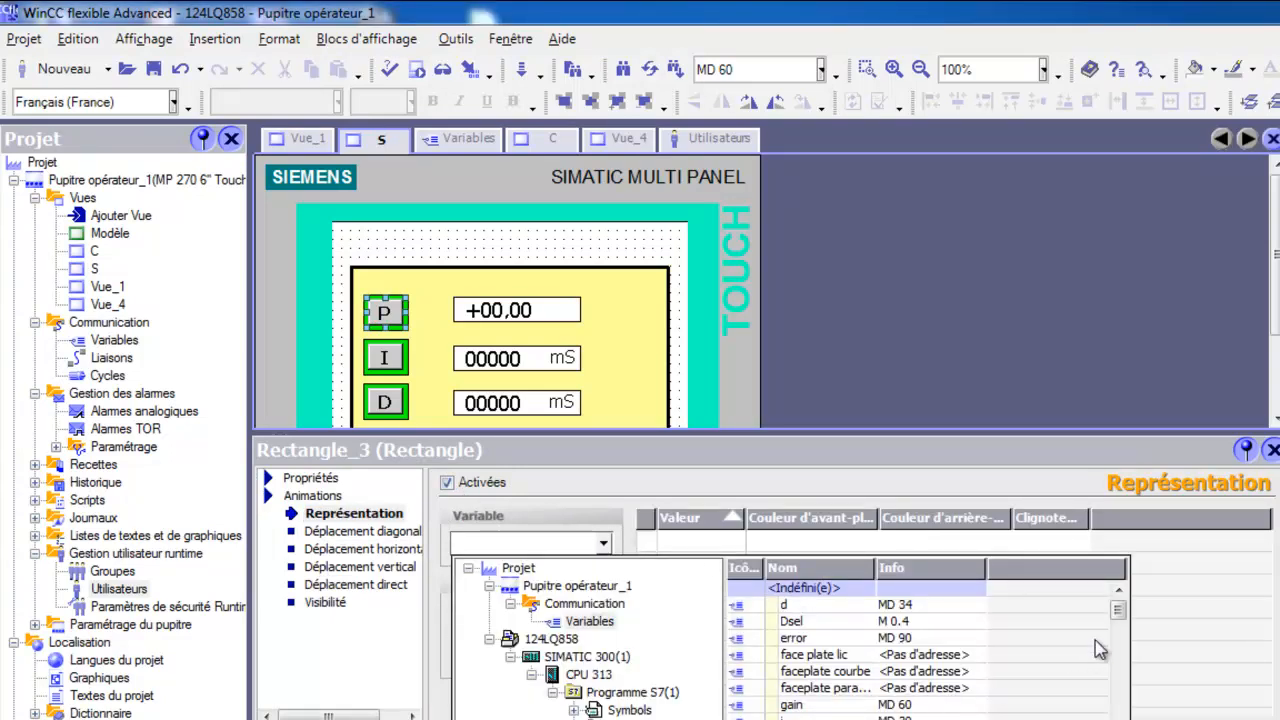
{"action": "left_click_drag", "start_coordinate": [1119, 612], "coordinate": [1119, 717]}
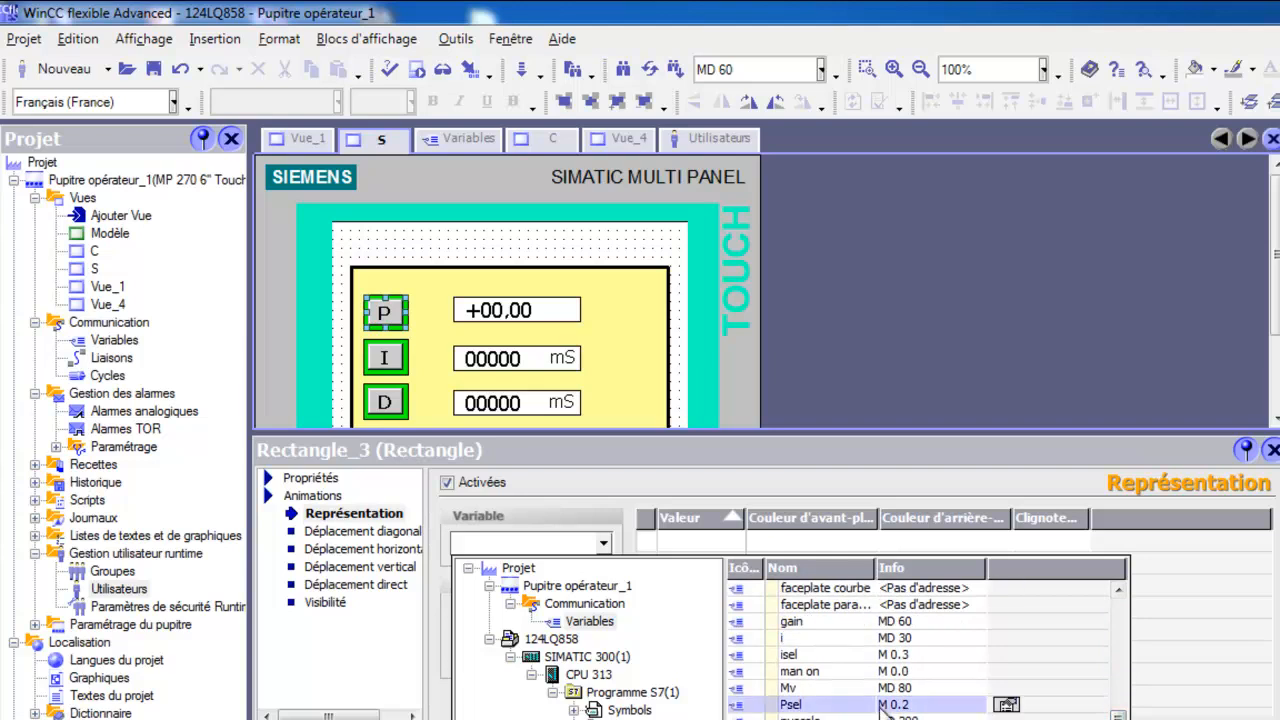
{"action": "double_click", "coordinate": [800, 704]}
- Add bit values 0 and 1 to the P rectangle's animation, with a red background for 0 and green for 1
{"action": "left_click", "coordinate": [646, 540]}
{"action": "left_click", "coordinate": [646, 561]}
{"action": "left_click", "coordinate": [1005, 540]}
{"action": "left_click", "coordinate": [1005, 540]}
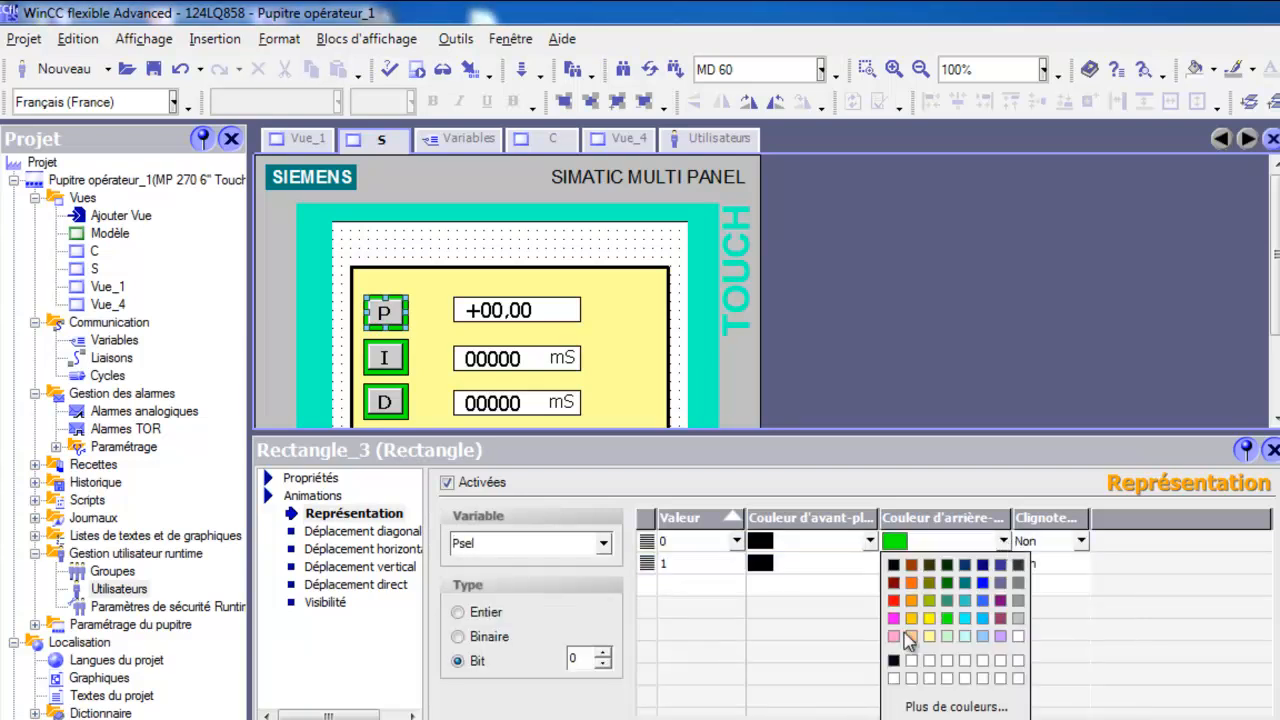
{"action": "left_click", "coordinate": [896, 608]}
- Enable the appearance animation of the rectangle behind the I button, of type Bit with the variable isel
{"action": "left_click", "coordinate": [400, 362]}
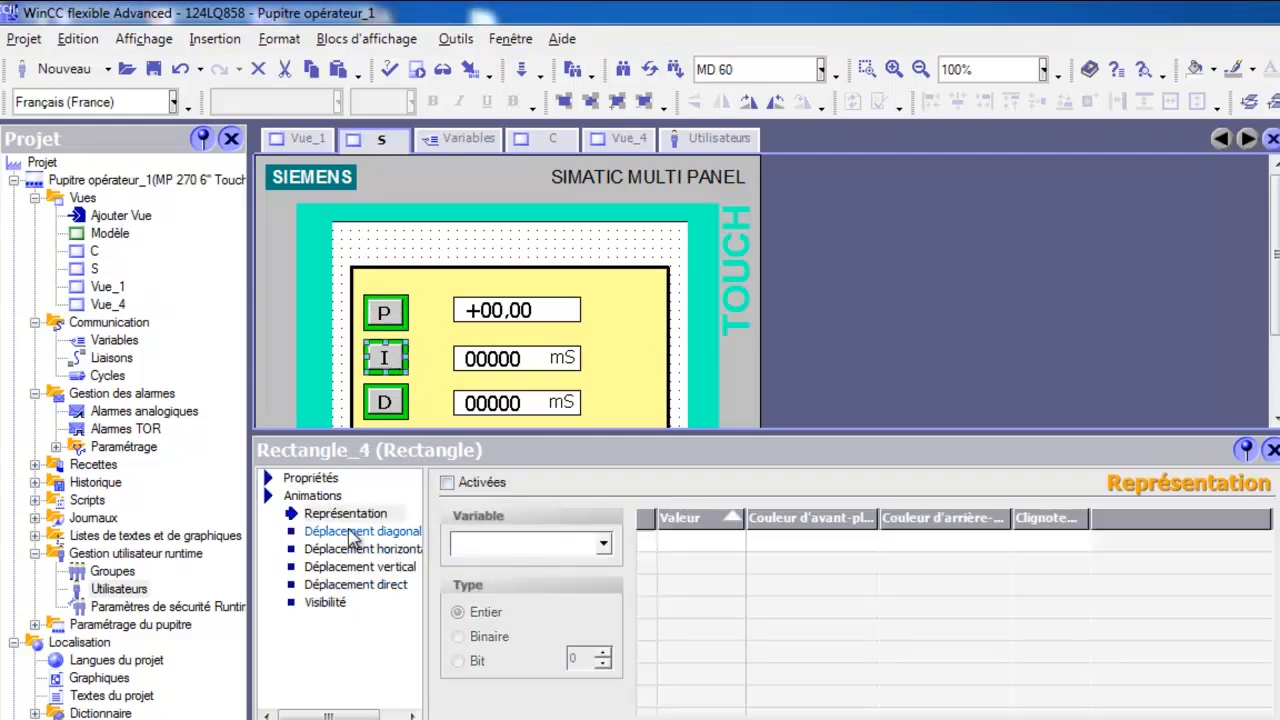
{"action": "left_click", "coordinate": [490, 484]}
{"action": "left_click", "coordinate": [478, 660]}
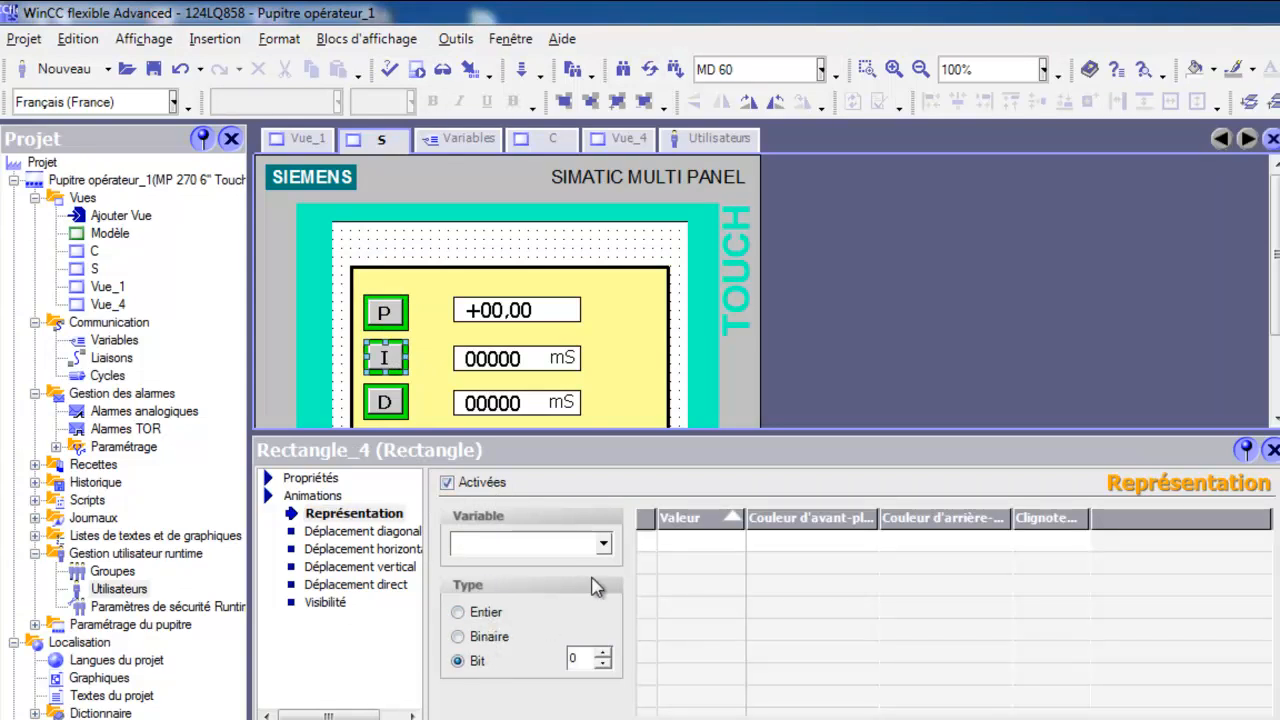
{"action": "left_click", "coordinate": [603, 546]}
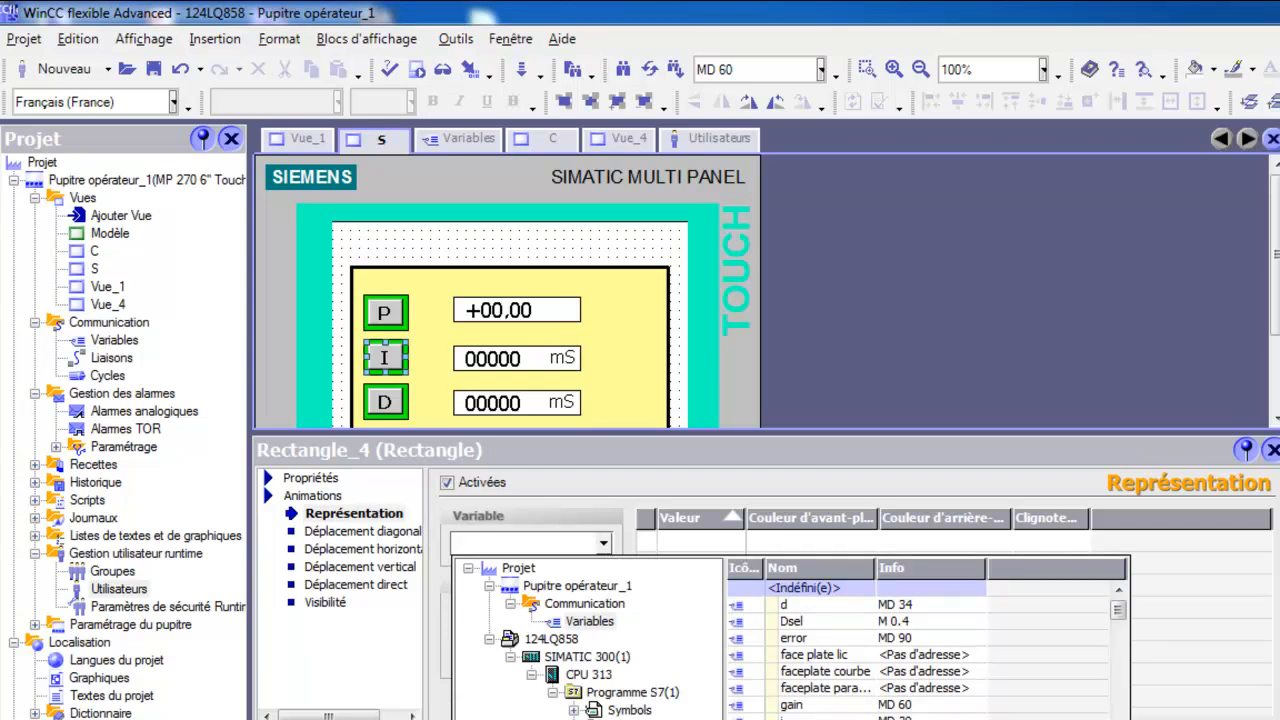
{"action": "left_click", "coordinate": [785, 719]}
- Add values 0 and 1 to the I rectangle's animation, with a red background for 0 and green for 1
{"action": "double_click", "coordinate": [645, 543]}
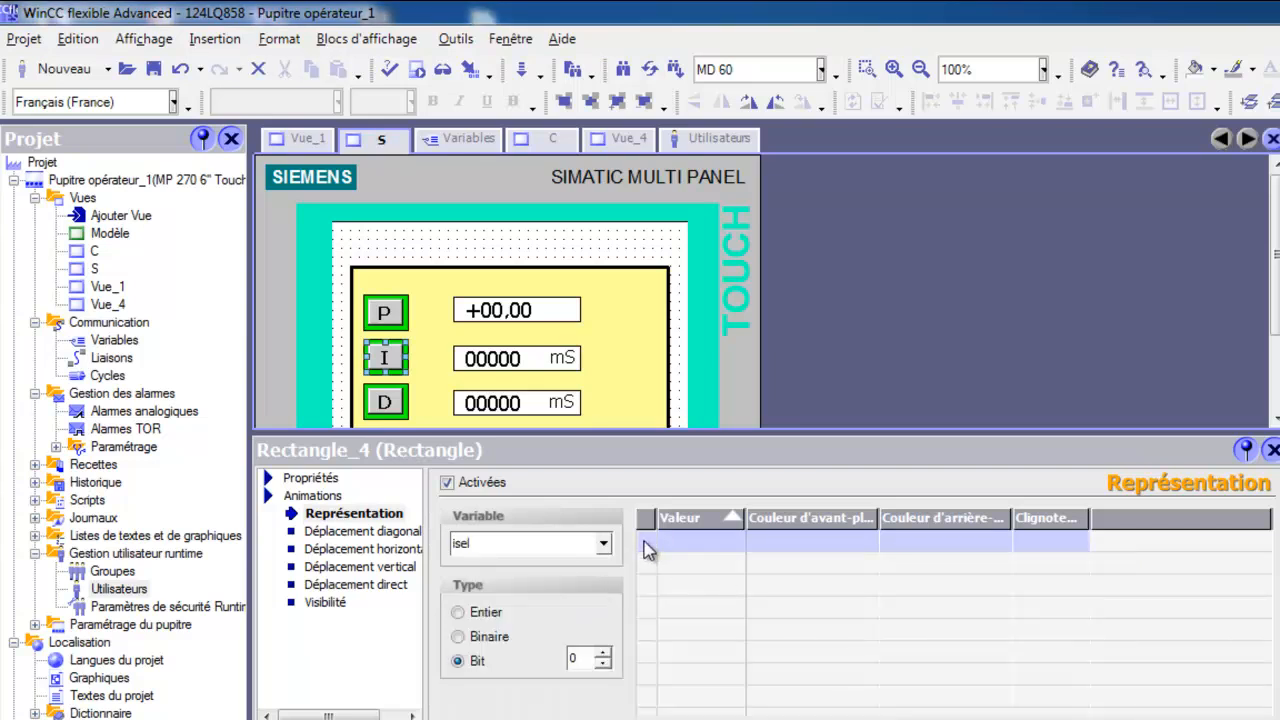
{"action": "double_click", "coordinate": [645, 570]}
{"action": "left_click", "coordinate": [985, 543]}
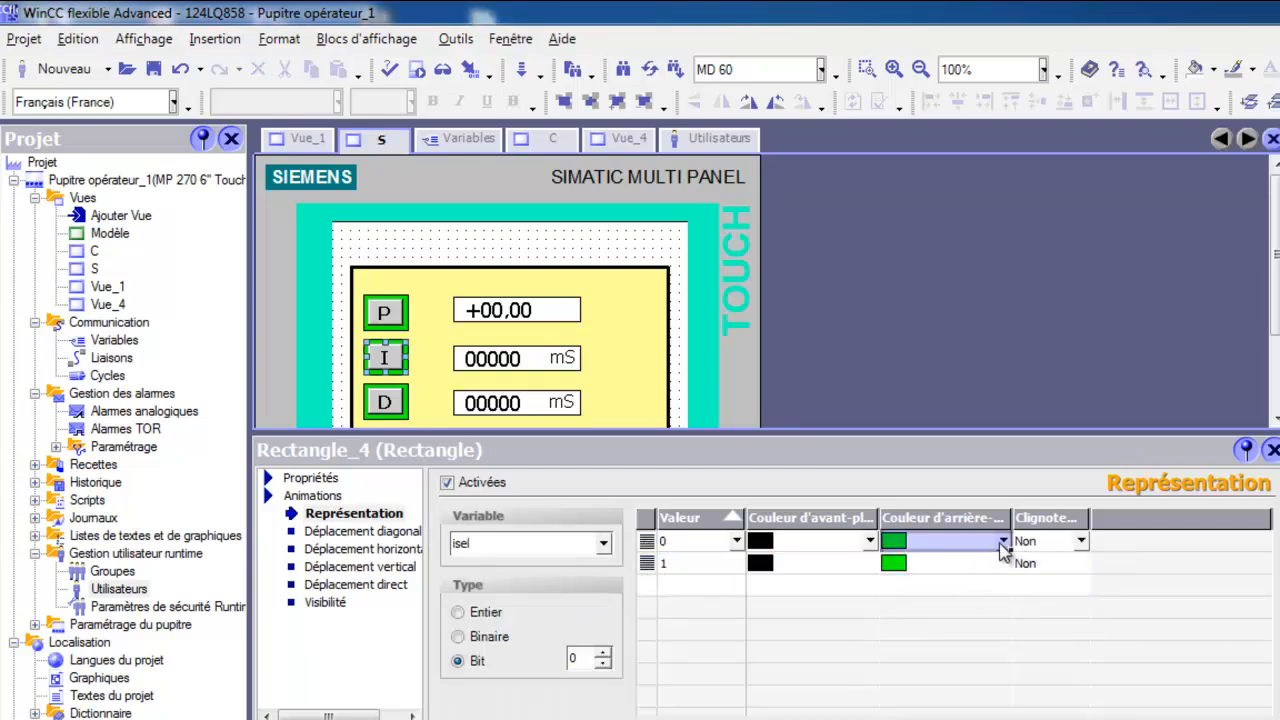
{"action": "left_click", "coordinate": [1003, 541]}
{"action": "left_click", "coordinate": [896, 601]}
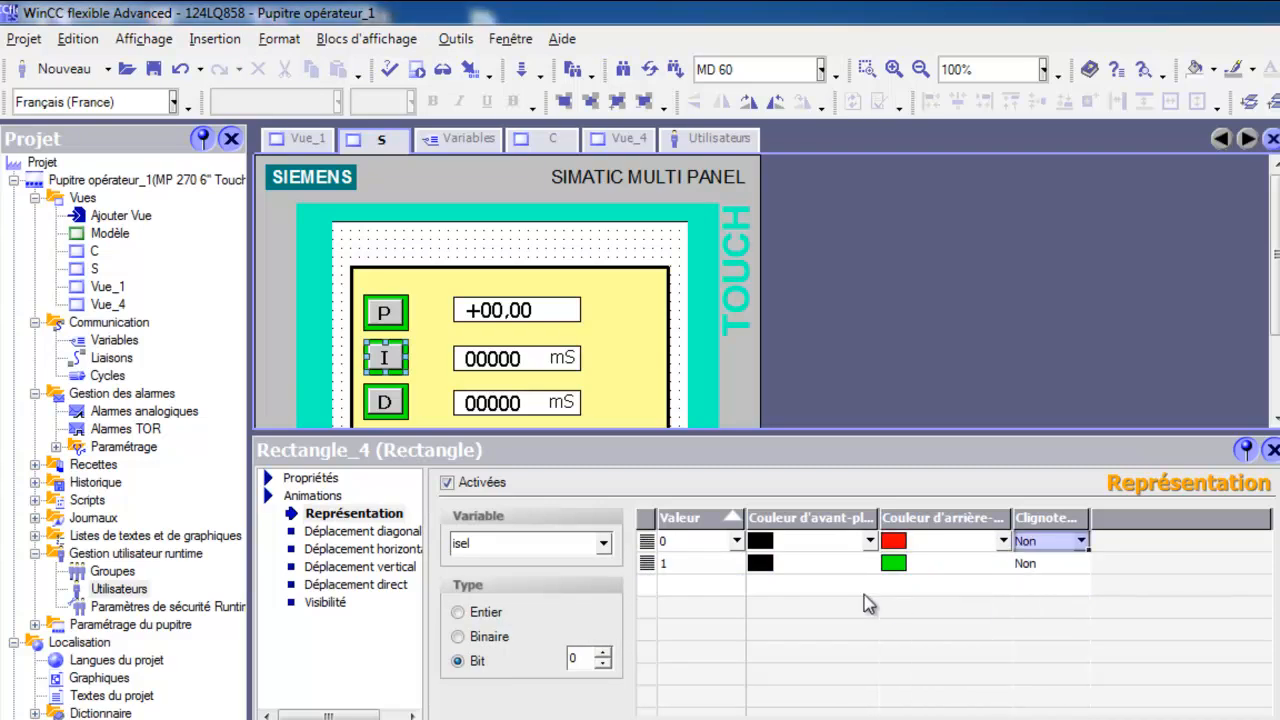
- Enable the appearance animation of the rectangle behind the D button, of type Bit with the variable Dsel
{"action": "left_click", "coordinate": [400, 410]}
{"action": "double_click", "coordinate": [345, 514]}
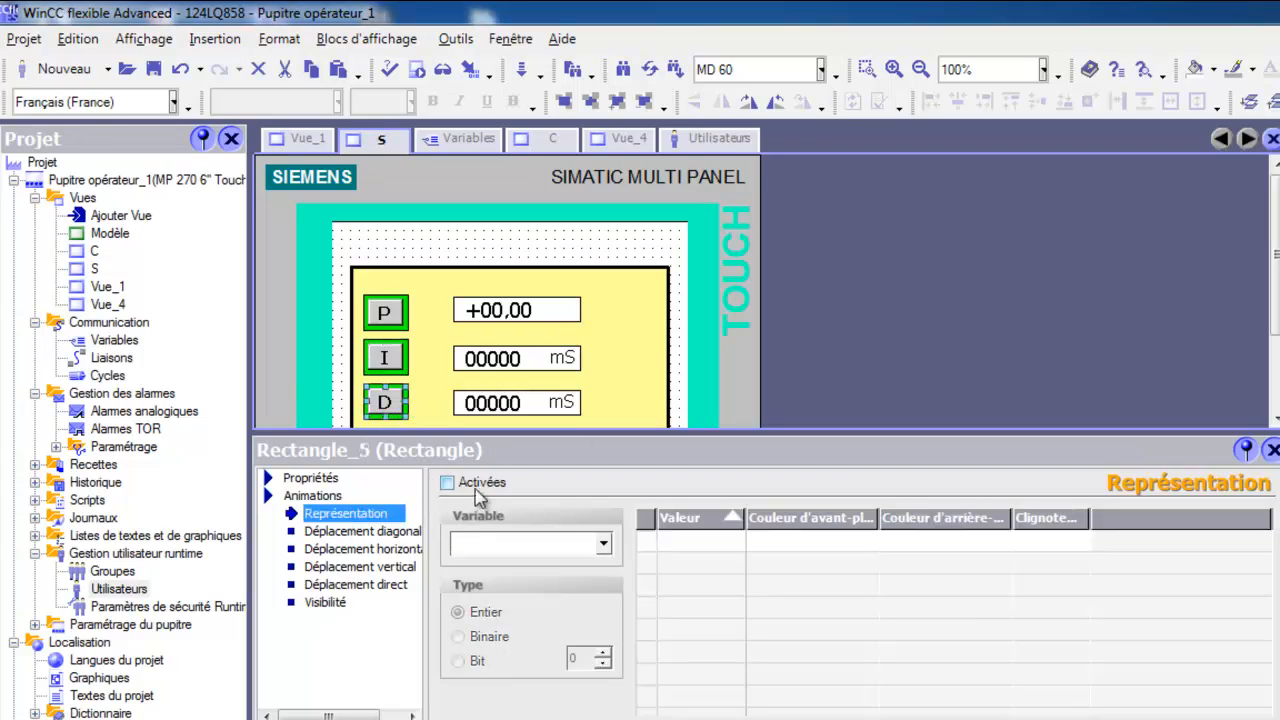
{"action": "left_click", "coordinate": [458, 660]}
{"action": "left_click", "coordinate": [604, 545]}
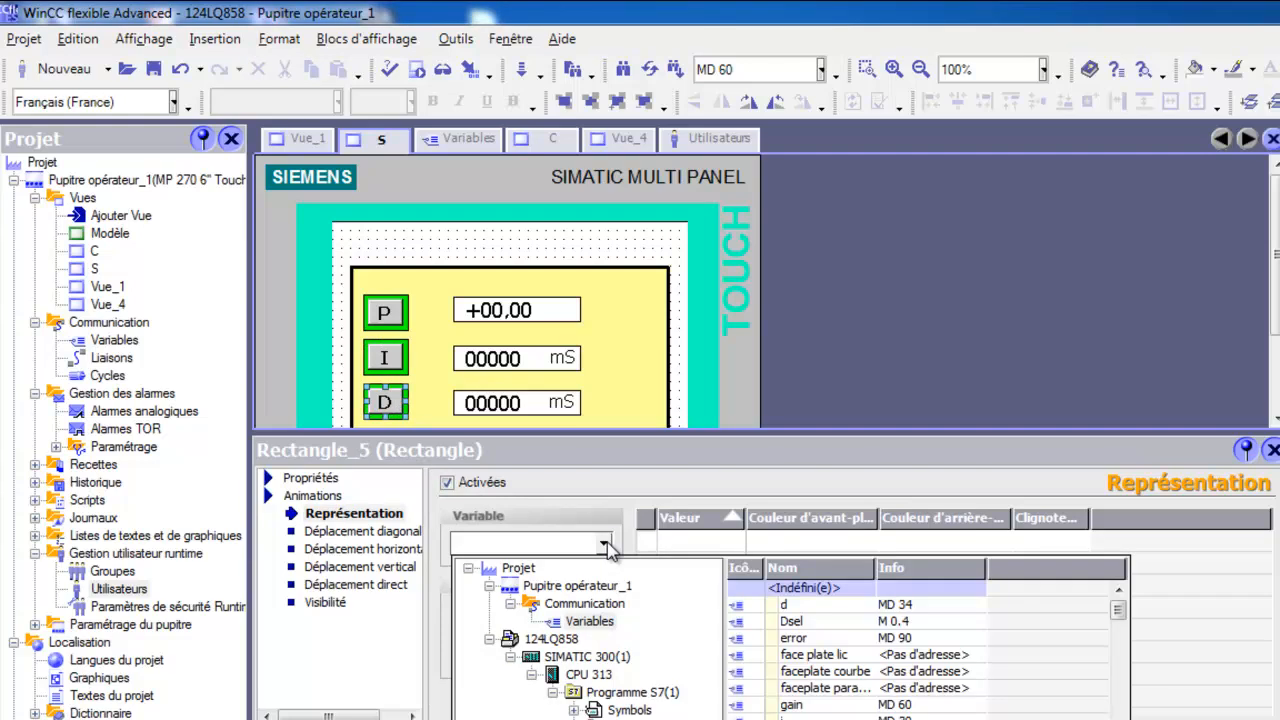
{"action": "left_click", "coordinate": [797, 621]}
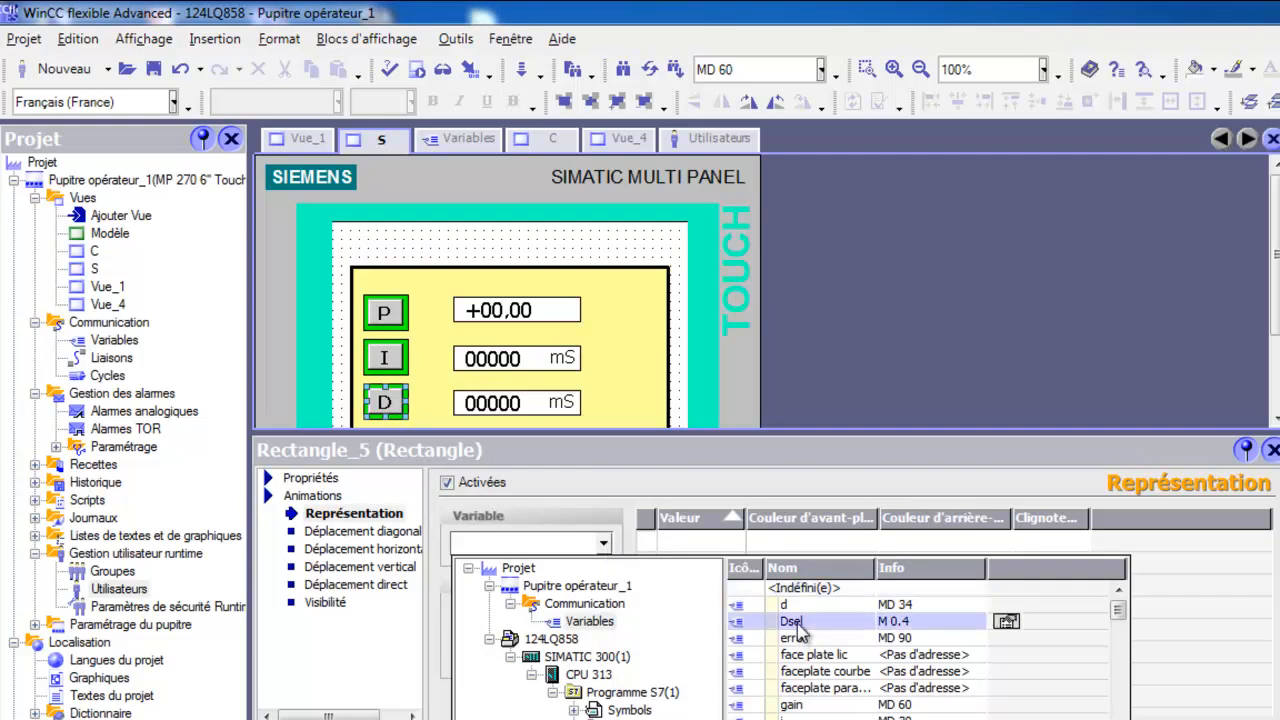
{"action": "left_click", "coordinate": [1090, 718]}
- Add values 0 and 1 to the D rectangle's animation, with a red background for 0 and green for 1
{"action": "double_click", "coordinate": [645, 542]}
{"action": "double_click", "coordinate": [645, 567]}
{"action": "left_click", "coordinate": [1018, 546]}
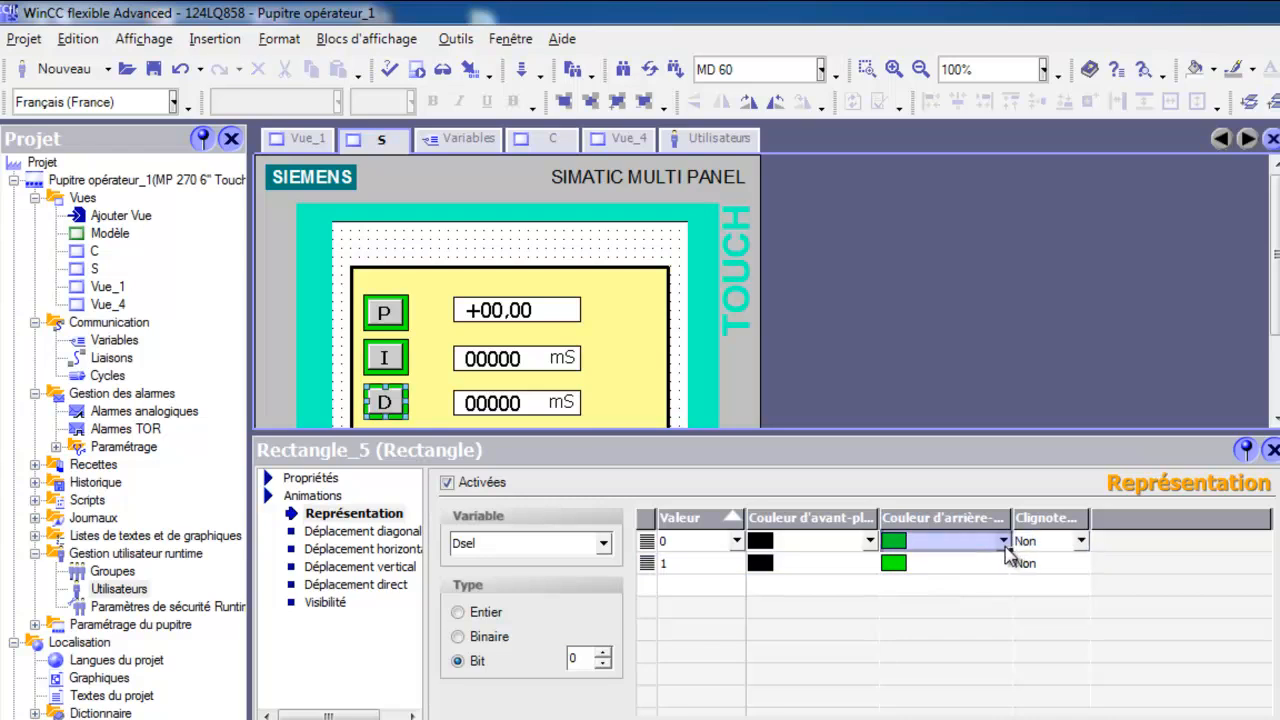
{"action": "left_click", "coordinate": [1004, 543]}
{"action": "left_click", "coordinate": [908, 601]}
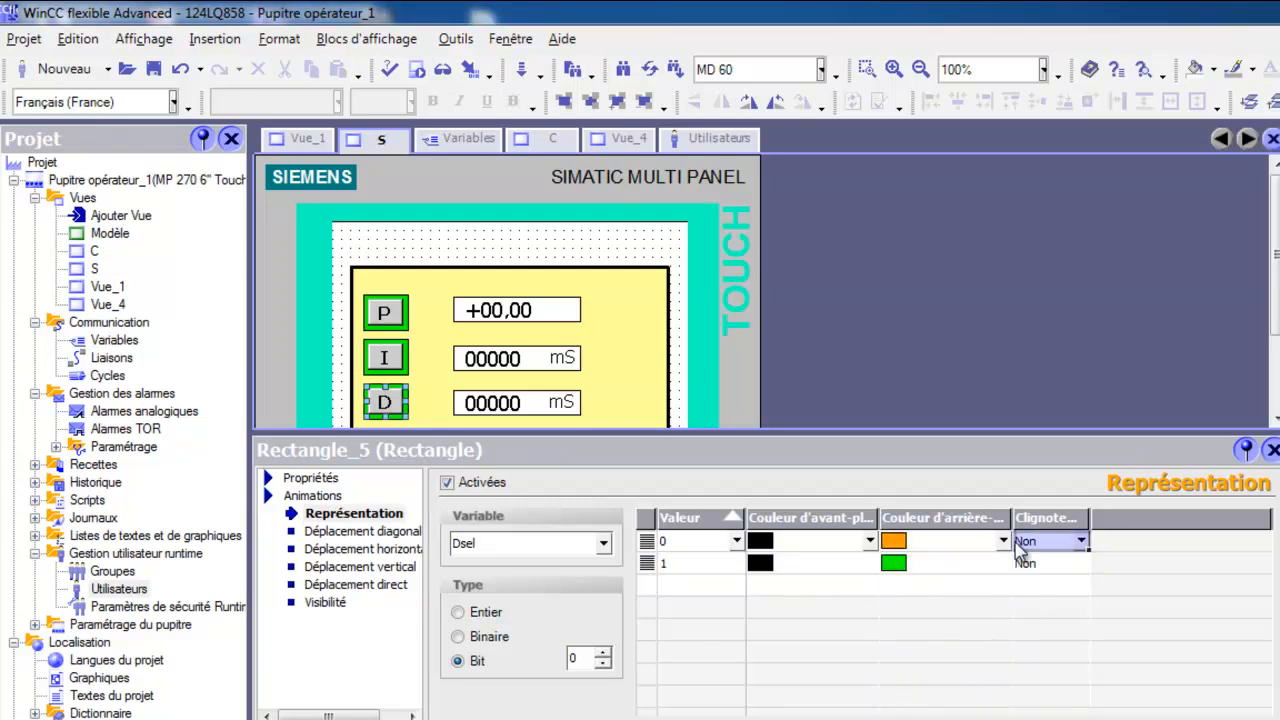
{"action": "left_click", "coordinate": [1004, 541]}
{"action": "left_click", "coordinate": [892, 597]}
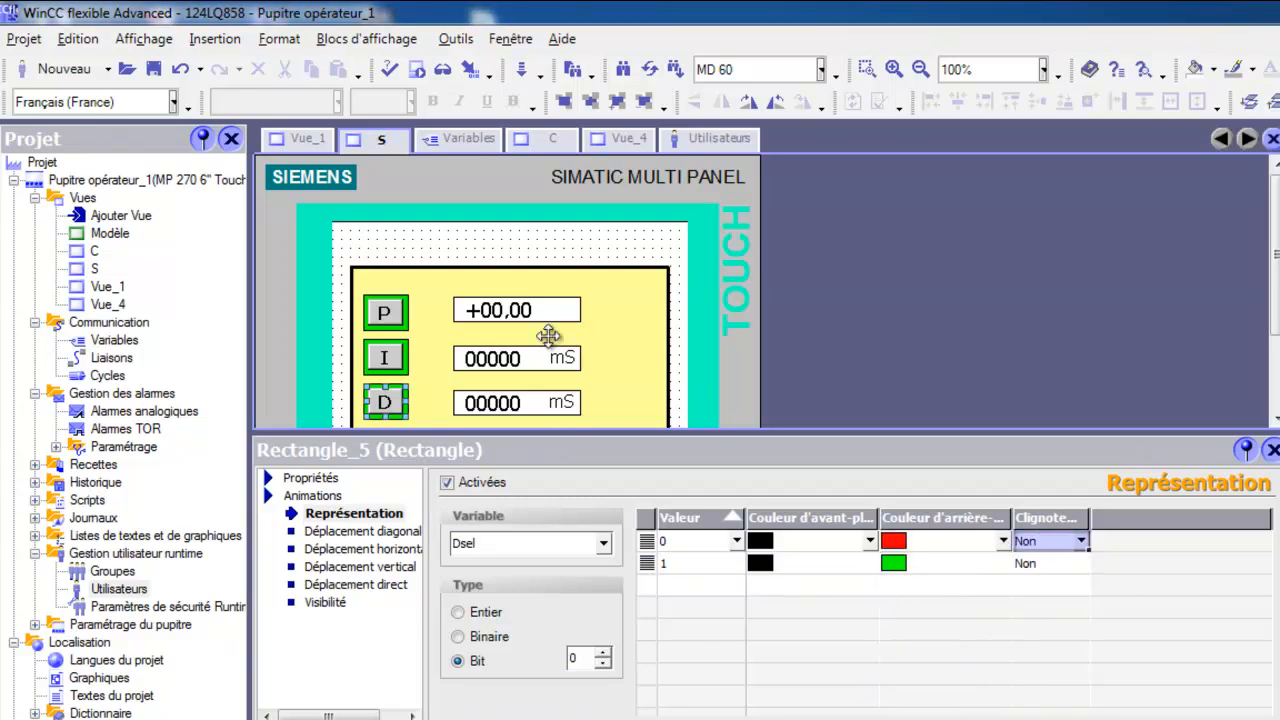
- Enlarge the editing area of the S view and examine the functions assigned to the << button's click event
{"action": "left_click", "coordinate": [497, 255]}
{"action": "left_click_drag", "start_coordinate": [687, 434], "coordinate": [687, 518]}
{"action": "left_click", "coordinate": [634, 464]}
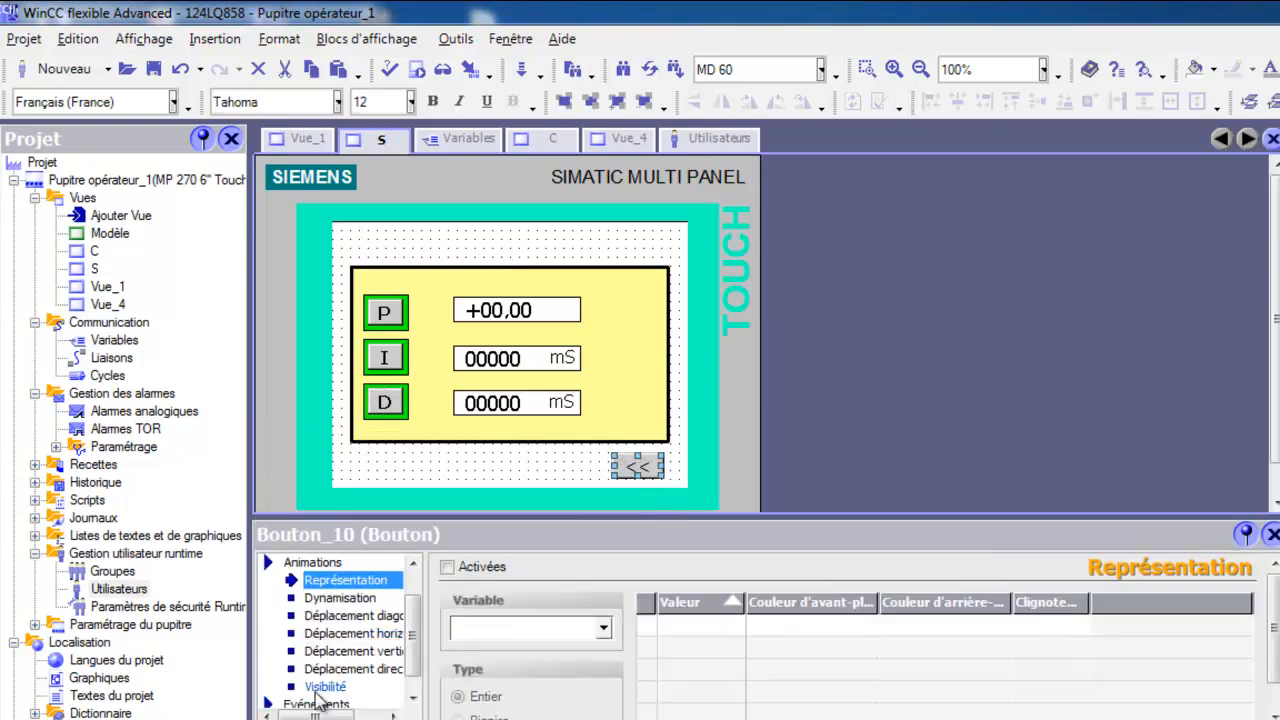
{"action": "left_click", "coordinate": [317, 702]}
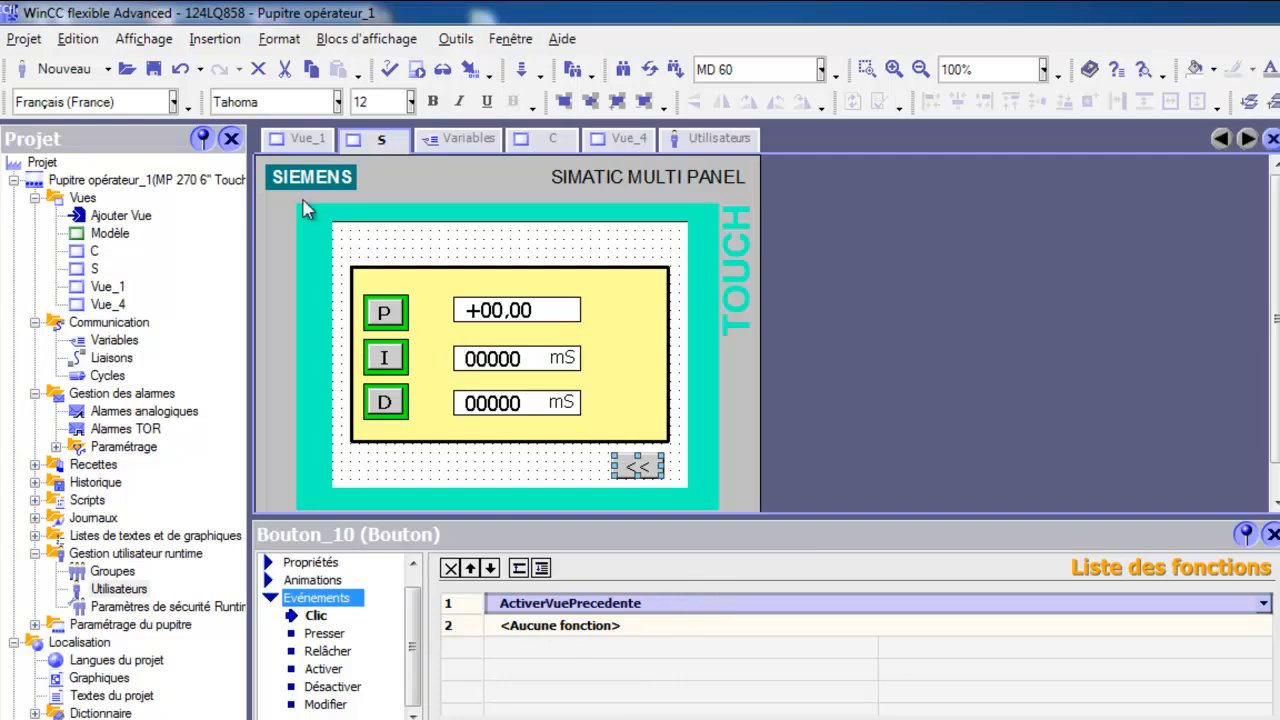
- Start the runtime, open the LIC faceplate and request its S view
{"action": "left_click", "coordinate": [413, 69]}
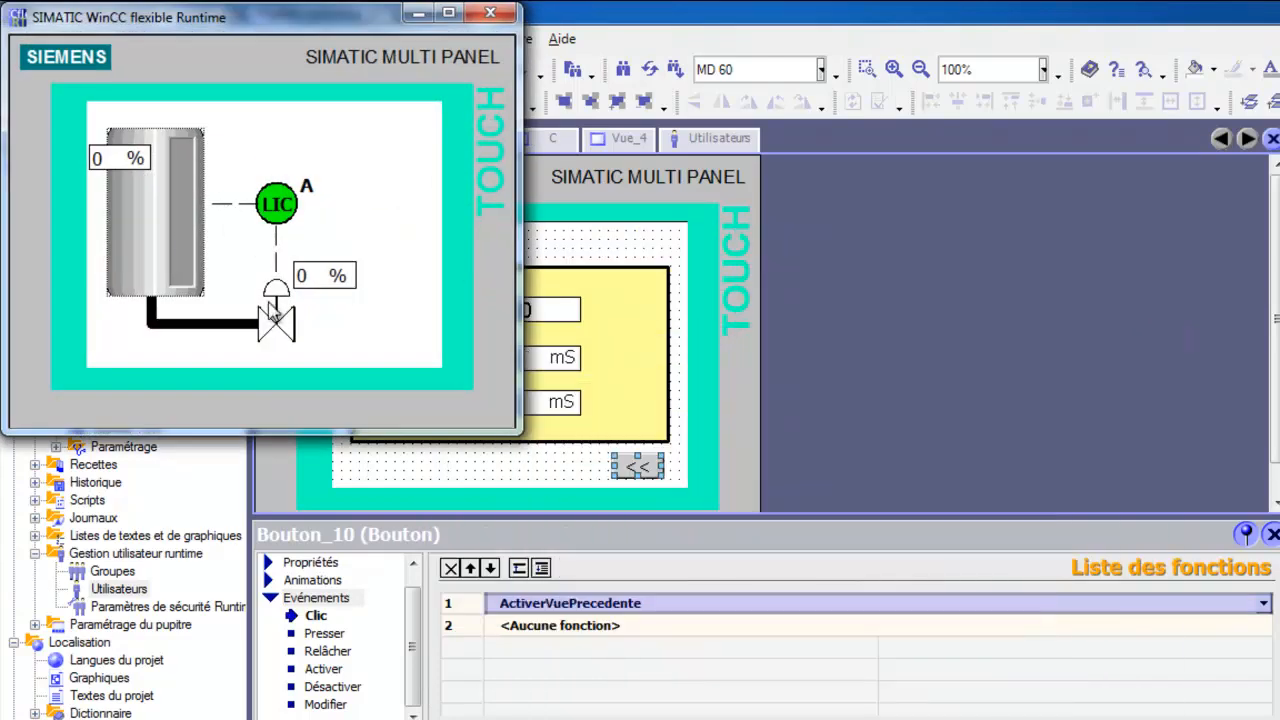
{"action": "left_click", "coordinate": [290, 215]}
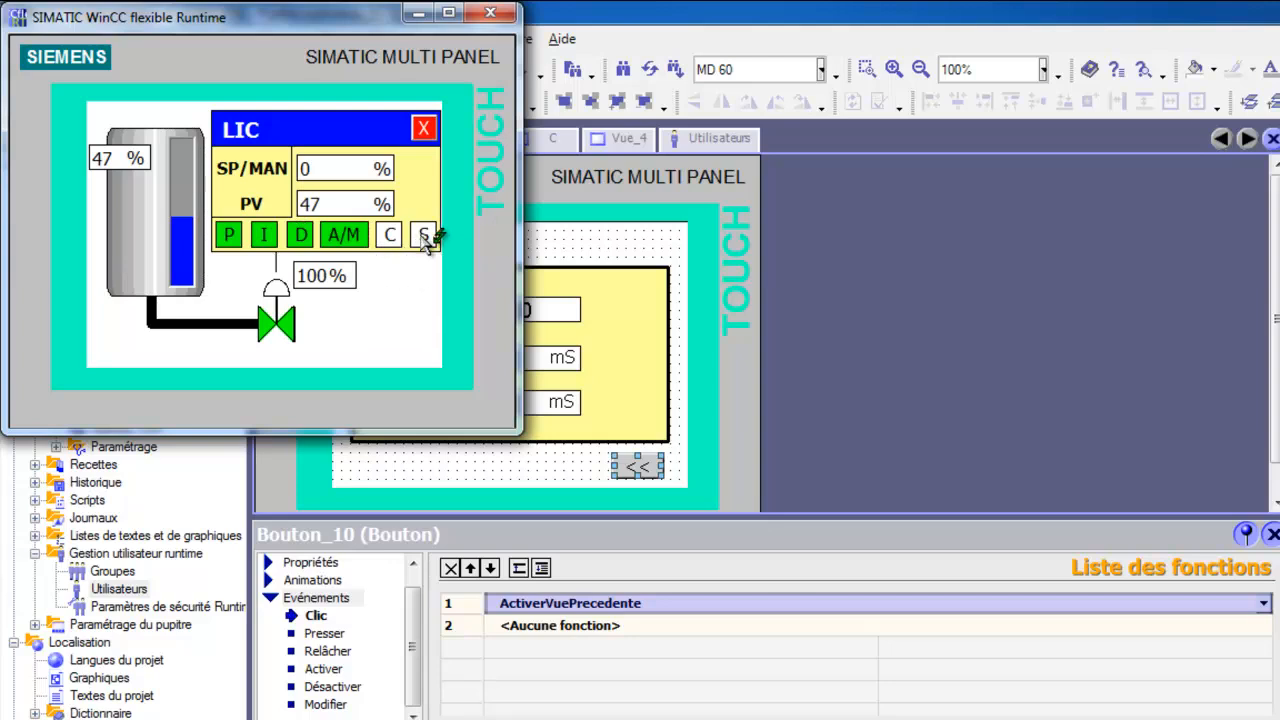
{"action": "left_click", "coordinate": [423, 236]}
- Enter OPER as the user name in the login dialog
{"action": "left_click", "coordinate": [258, 229]}
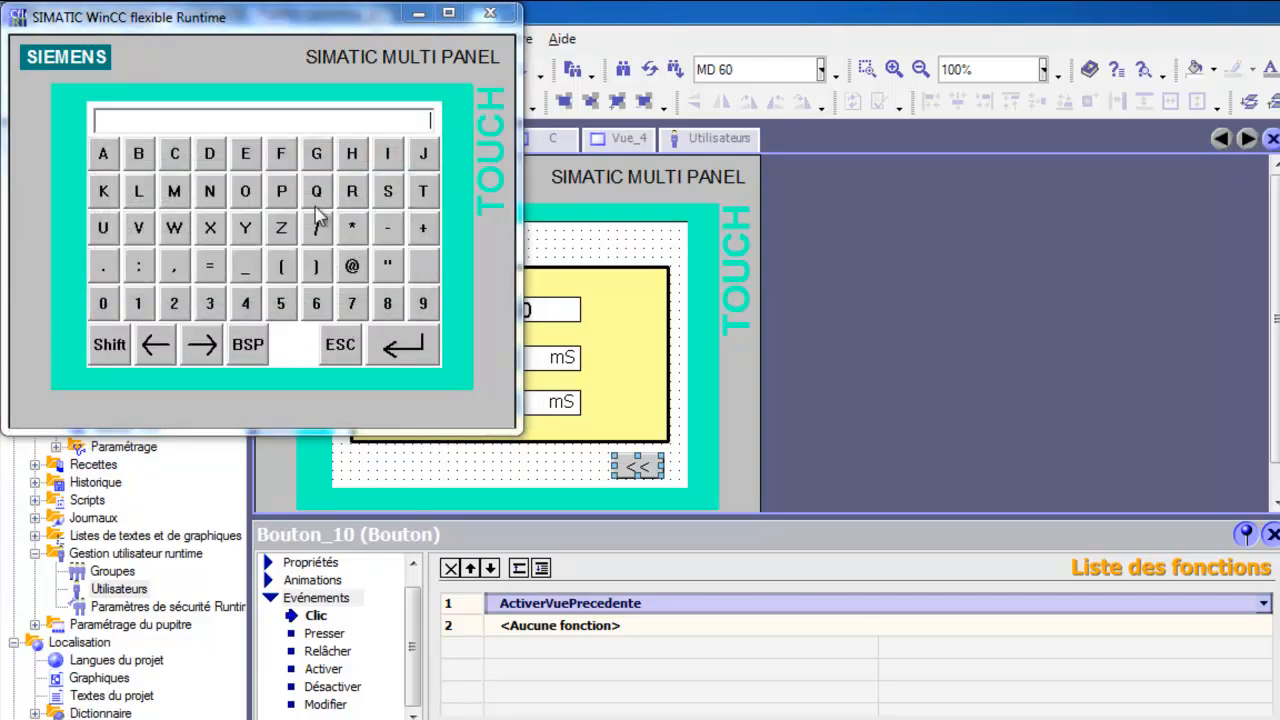
{"action": "left_click", "coordinate": [245, 191]}
{"action": "left_click", "coordinate": [281, 191]}
{"action": "left_click", "coordinate": [245, 158]}
{"action": "left_click", "coordinate": [351, 189]}
{"action": "left_click", "coordinate": [403, 344]}
- Try to log in by entering the account password and confirming the login dialog
{"action": "left_click", "coordinate": [275, 232]}
{"action": "left_click", "coordinate": [280, 303]}
{"action": "left_click", "coordinate": [307, 304]}
{"action": "left_click", "coordinate": [351, 303]}
{"action": "left_click", "coordinate": [403, 344]}
{"action": "left_click", "coordinate": [196, 278]}
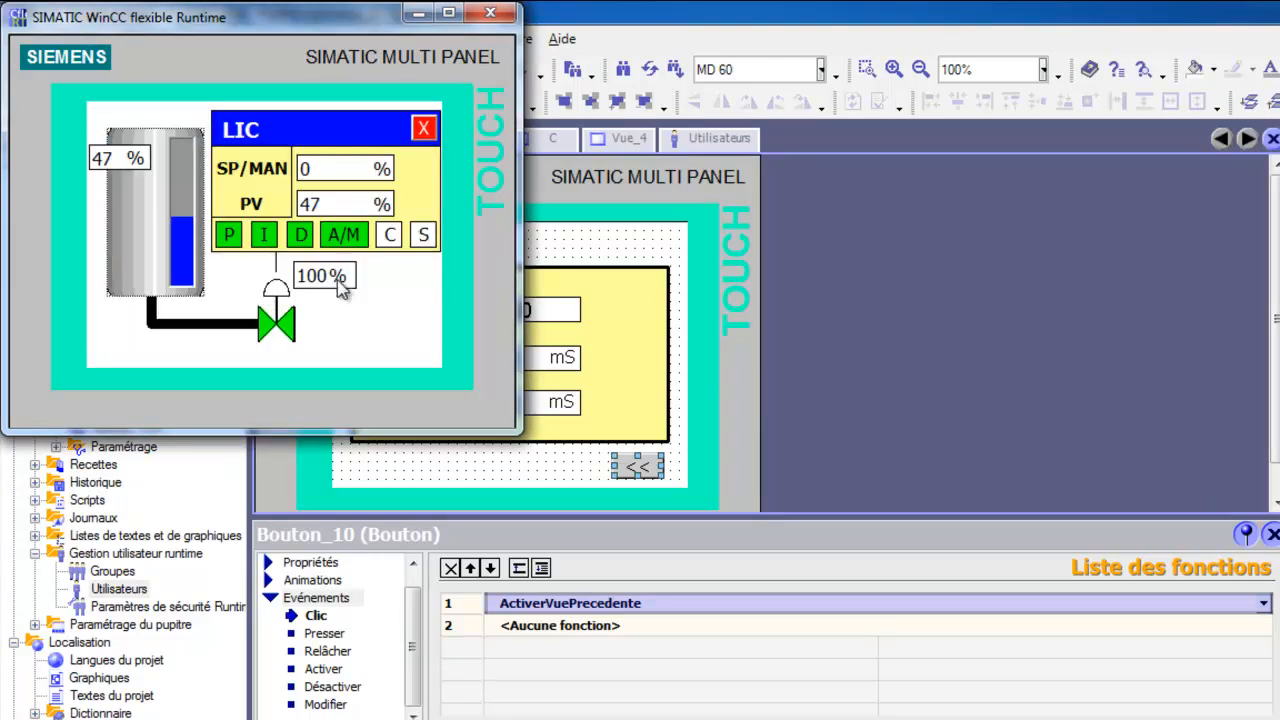
- Request the S view again from the LIC faceplate and log in as OPER with the account password
{"action": "left_click", "coordinate": [423, 236]}
{"action": "left_click", "coordinate": [267, 237]}
{"action": "left_click", "coordinate": [142, 310]}
{"action": "left_click", "coordinate": [177, 308]}
{"action": "left_click", "coordinate": [210, 303]}
{"action": "left_click", "coordinate": [403, 344]}
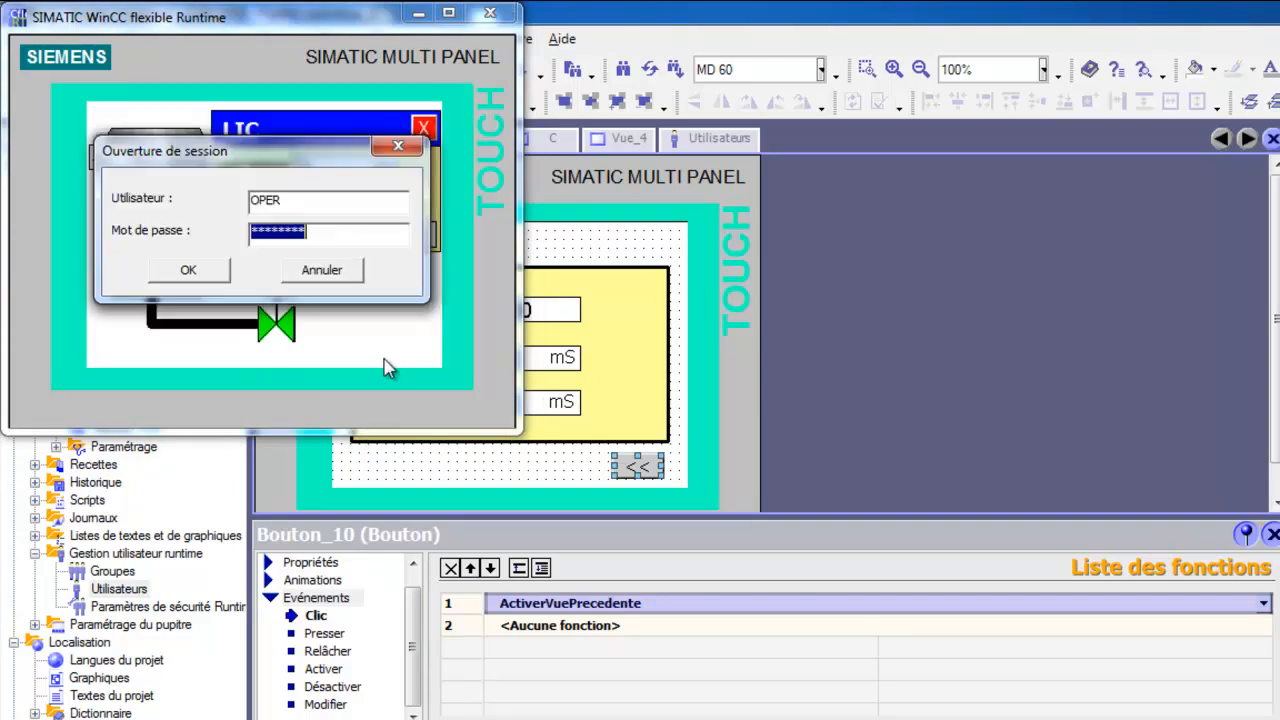
{"action": "left_click", "coordinate": [203, 272]}
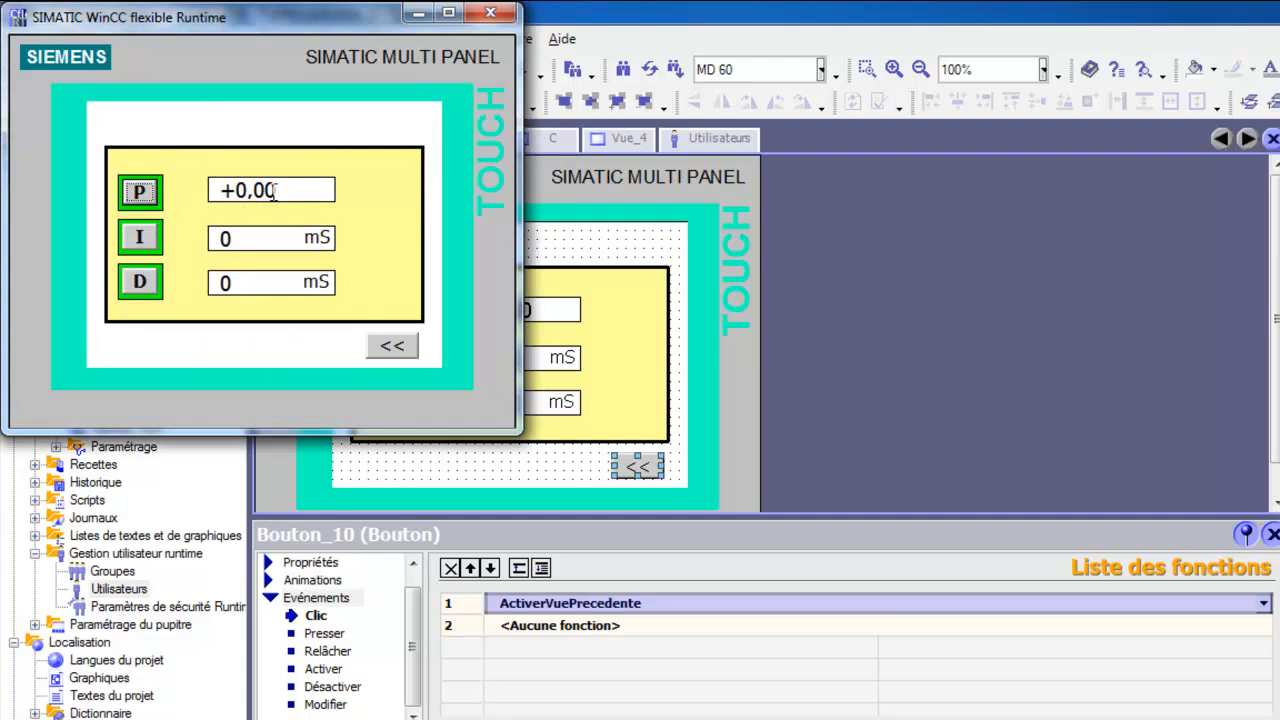
- Set the proportional gain P to -1,25 in the S view
{"action": "left_click", "coordinate": [265, 193]}
{"action": "left_click", "coordinate": [398, 265]}
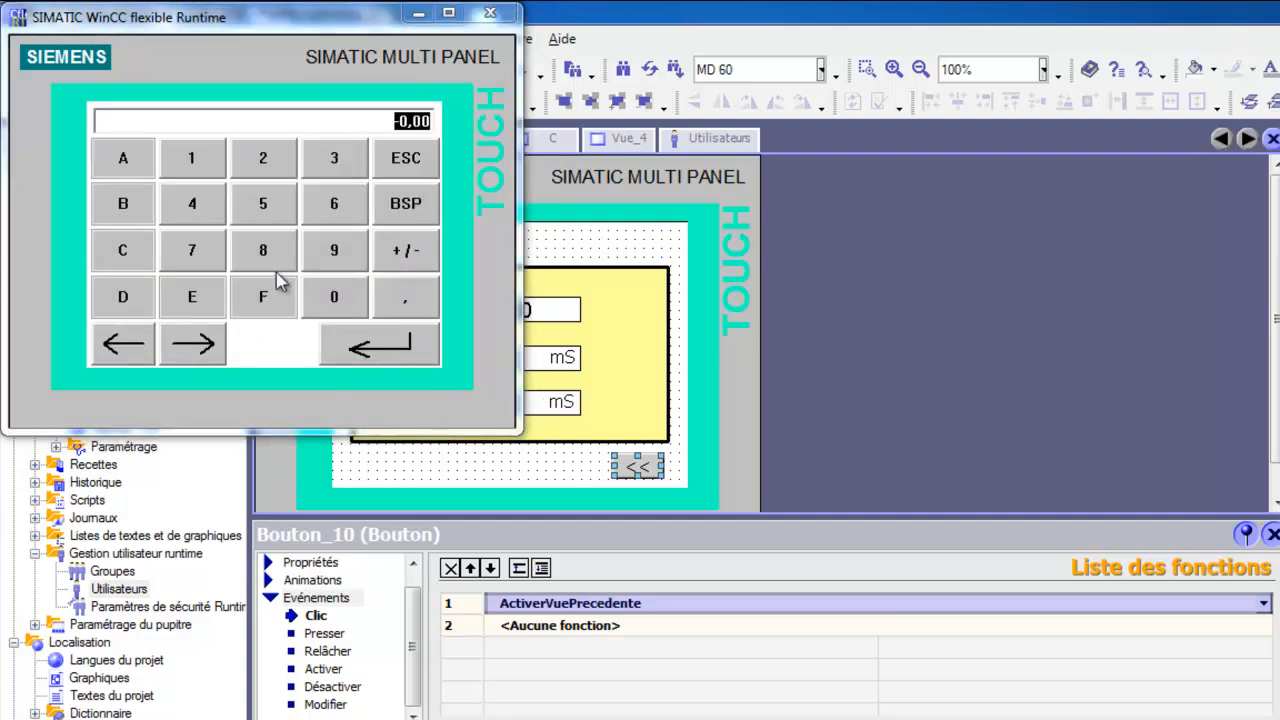
{"action": "left_click", "coordinate": [190, 166]}
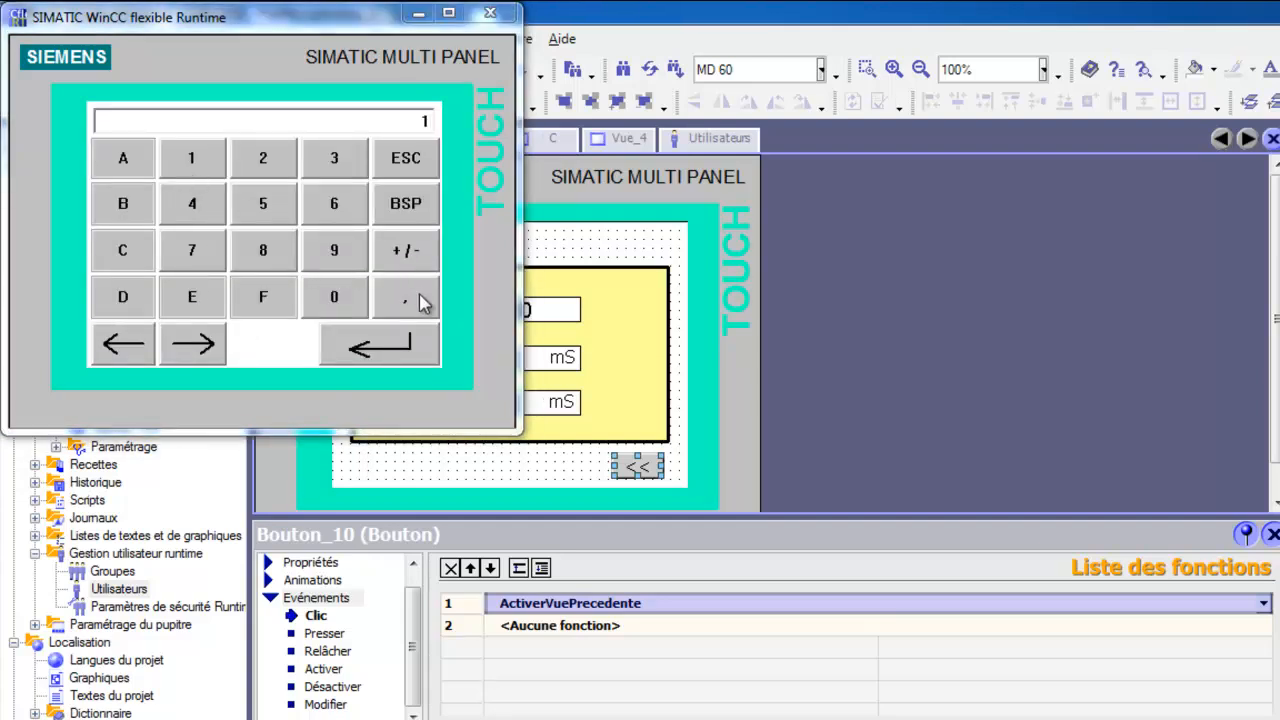
{"action": "left_click", "coordinate": [393, 314]}
{"action": "left_click", "coordinate": [263, 160]}
{"action": "left_click", "coordinate": [263, 205]}
{"action": "left_click", "coordinate": [373, 347]}
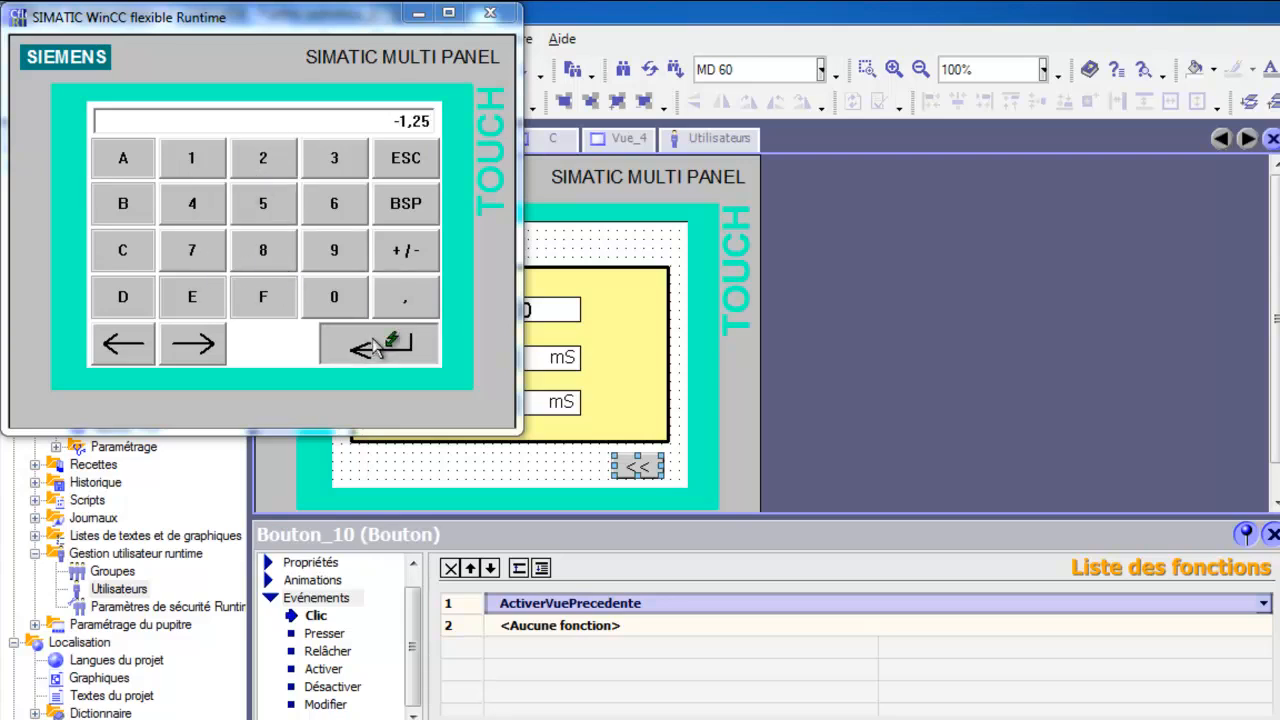
- Set the I time to 4000 ms and the D time to 900 ms in the S view
{"action": "left_click", "coordinate": [236, 245]}
{"action": "left_click", "coordinate": [214, 218]}
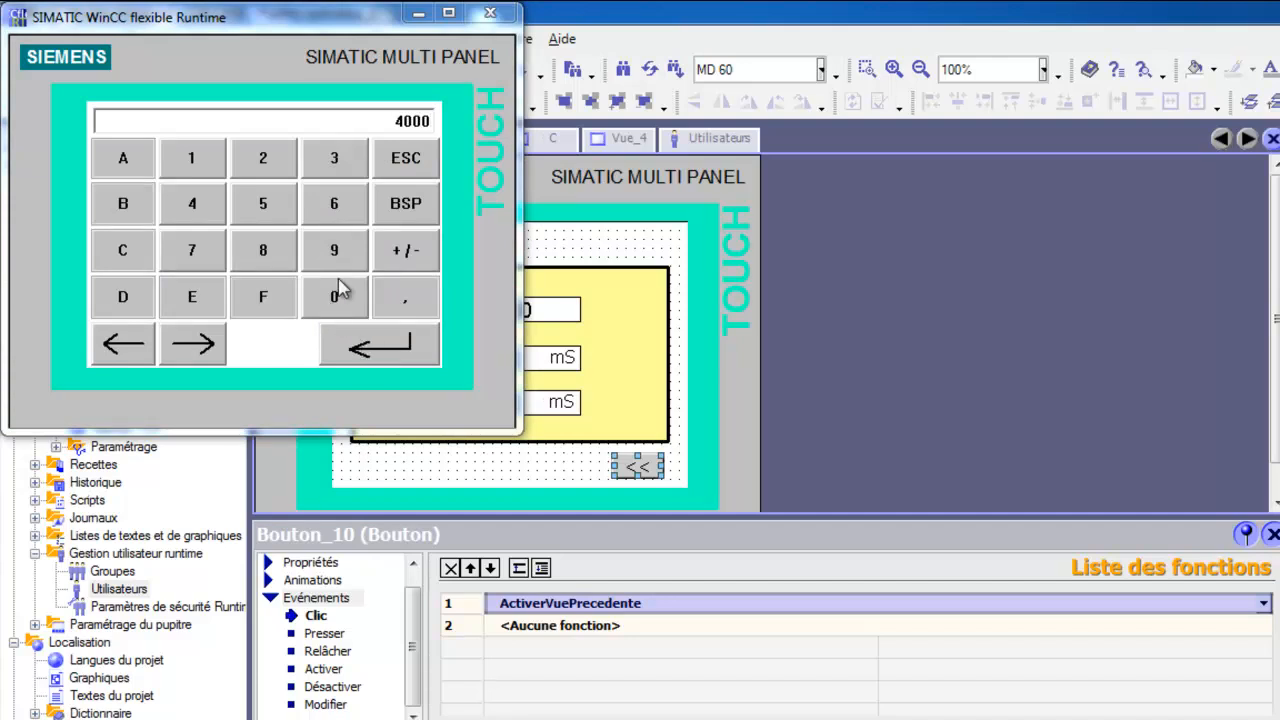
{"action": "left_click", "coordinate": [381, 342]}
{"action": "left_click", "coordinate": [248, 290]}
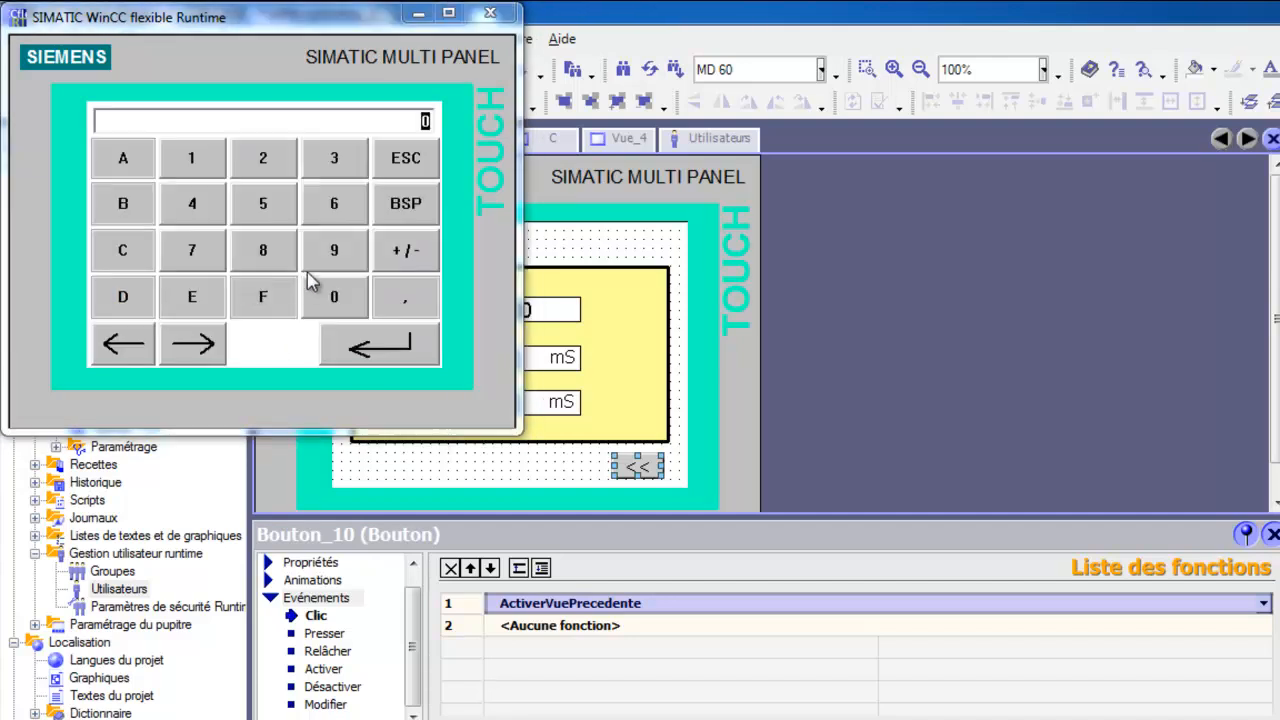
{"action": "left_click", "coordinate": [330, 258]}
{"action": "left_click", "coordinate": [326, 307]}
{"action": "left_click", "coordinate": [326, 307]}
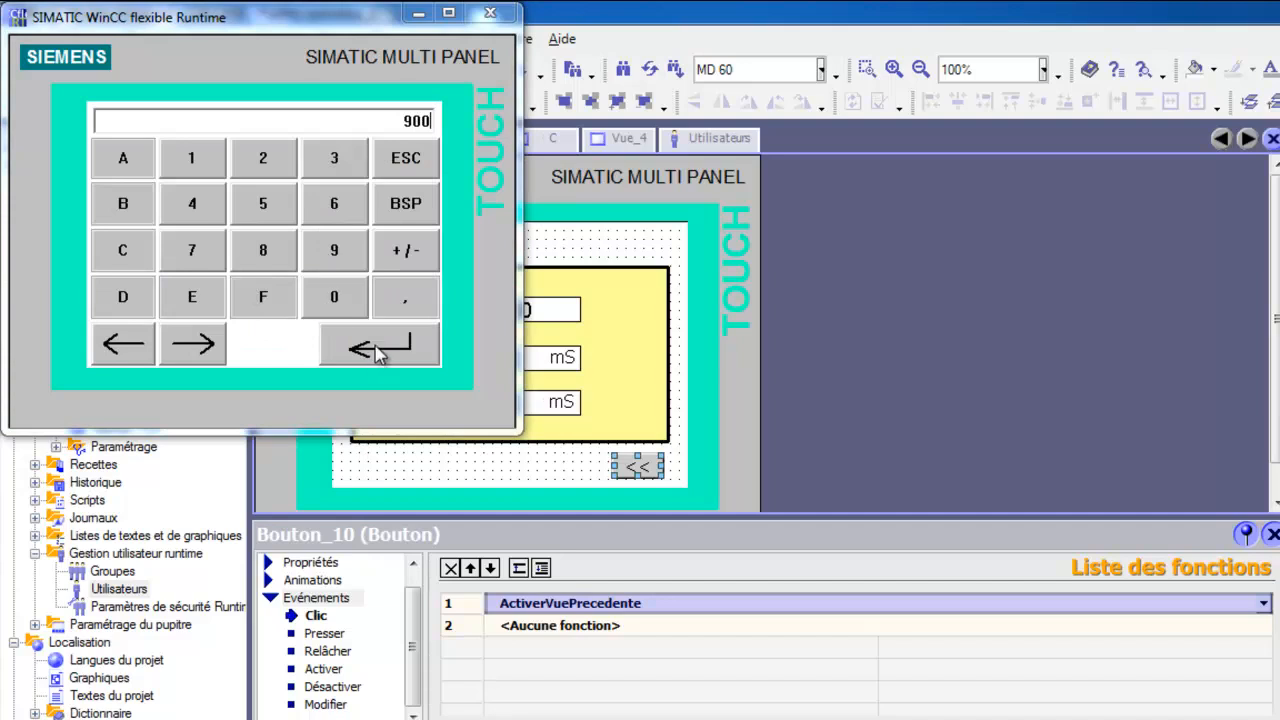
{"action": "left_click", "coordinate": [373, 352]}
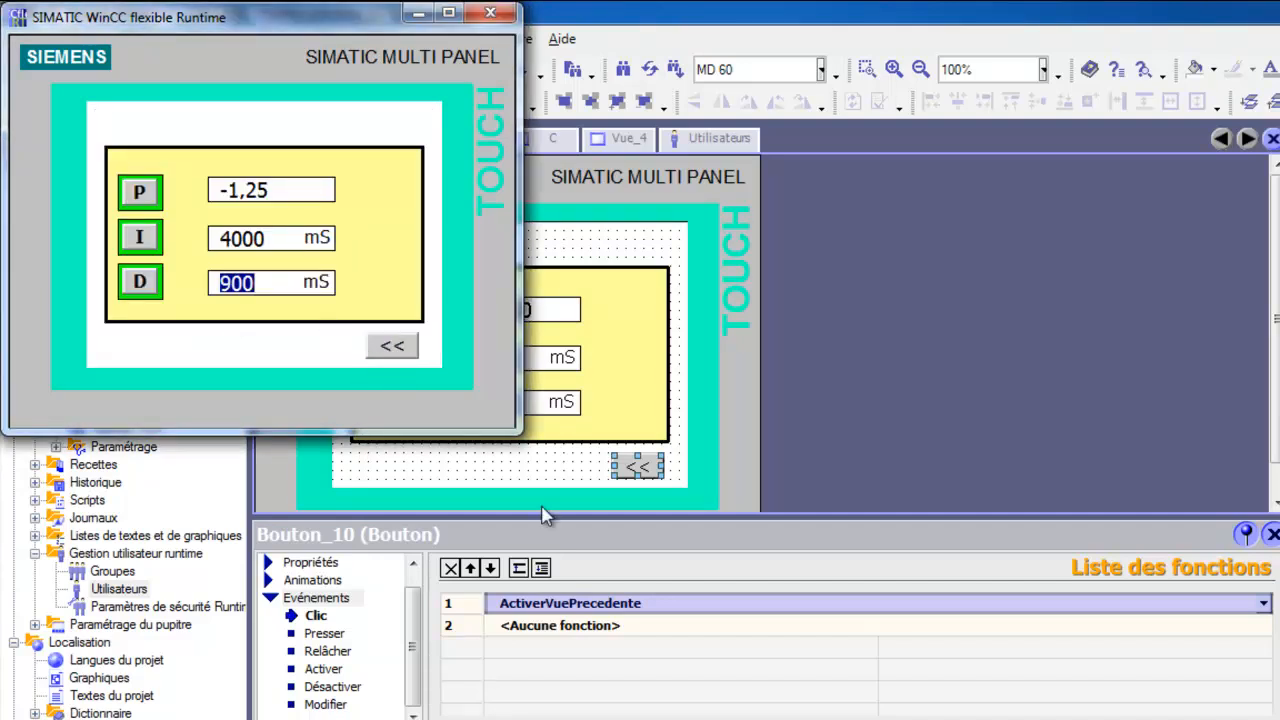
- Bring up PLCSIM to check the gain, ti and td values, and return to the LIC faceplate in the runtime
{"action": "key", "text": "alt+Tab"}
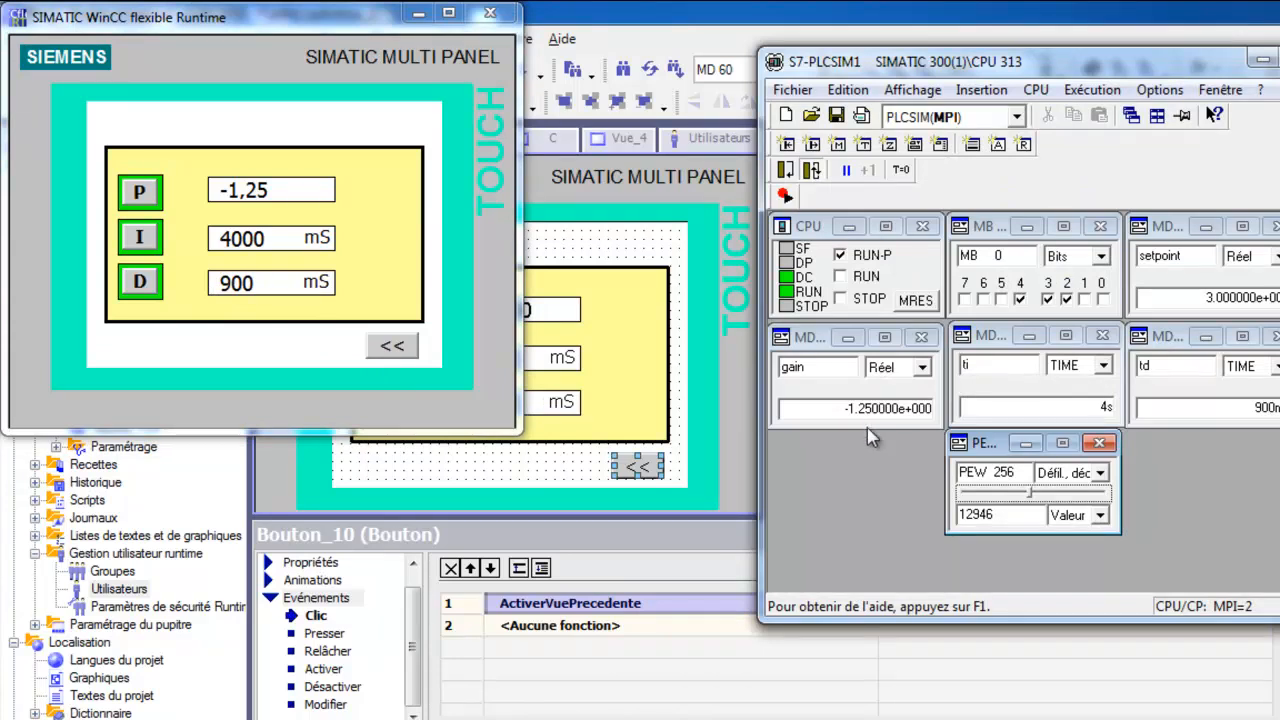
{"action": "left_click", "coordinate": [412, 347]}
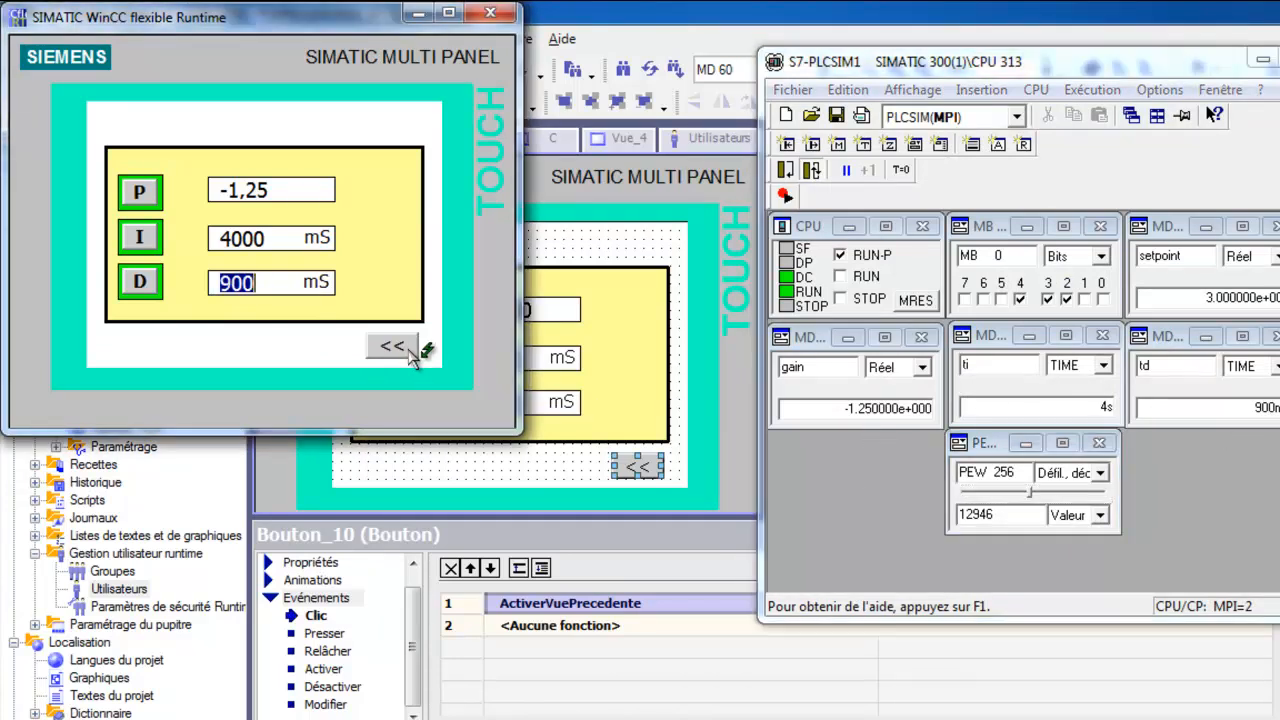
{"action": "left_click", "coordinate": [412, 347]}
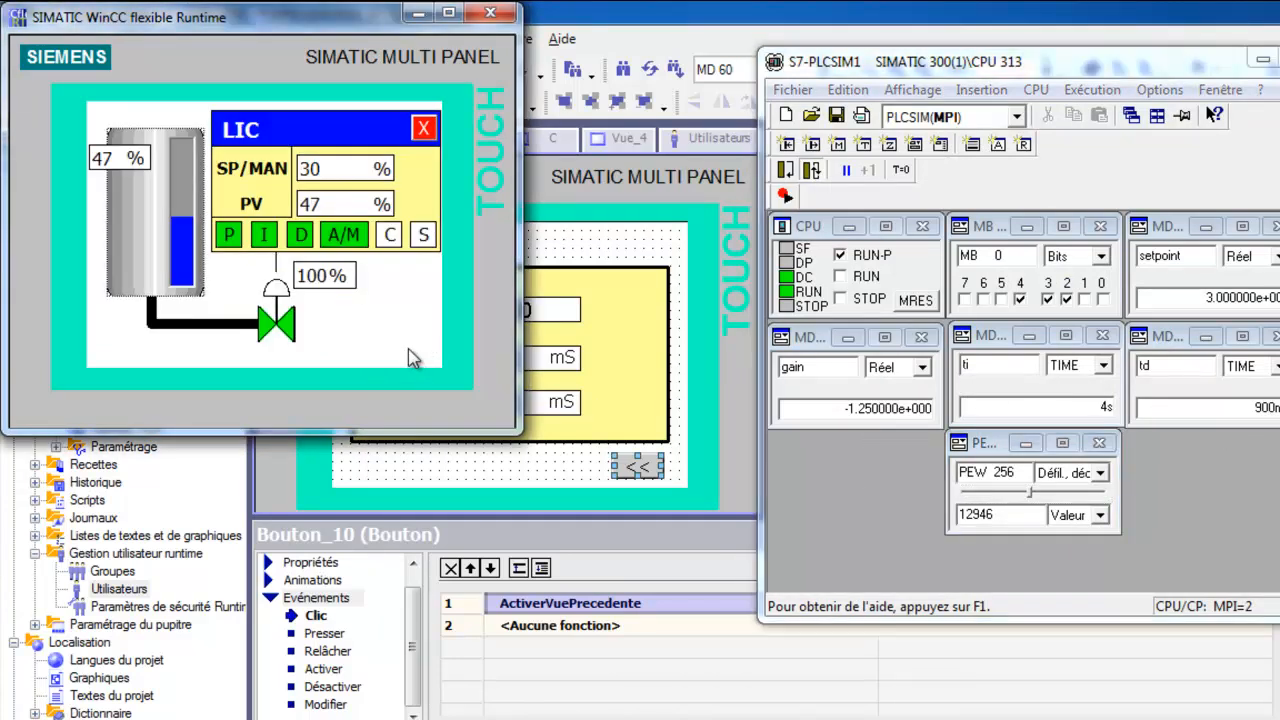
- Switch the LIC controller to manual mode and set its SP/MAN value to 60 %
{"action": "left_click", "coordinate": [344, 236]}
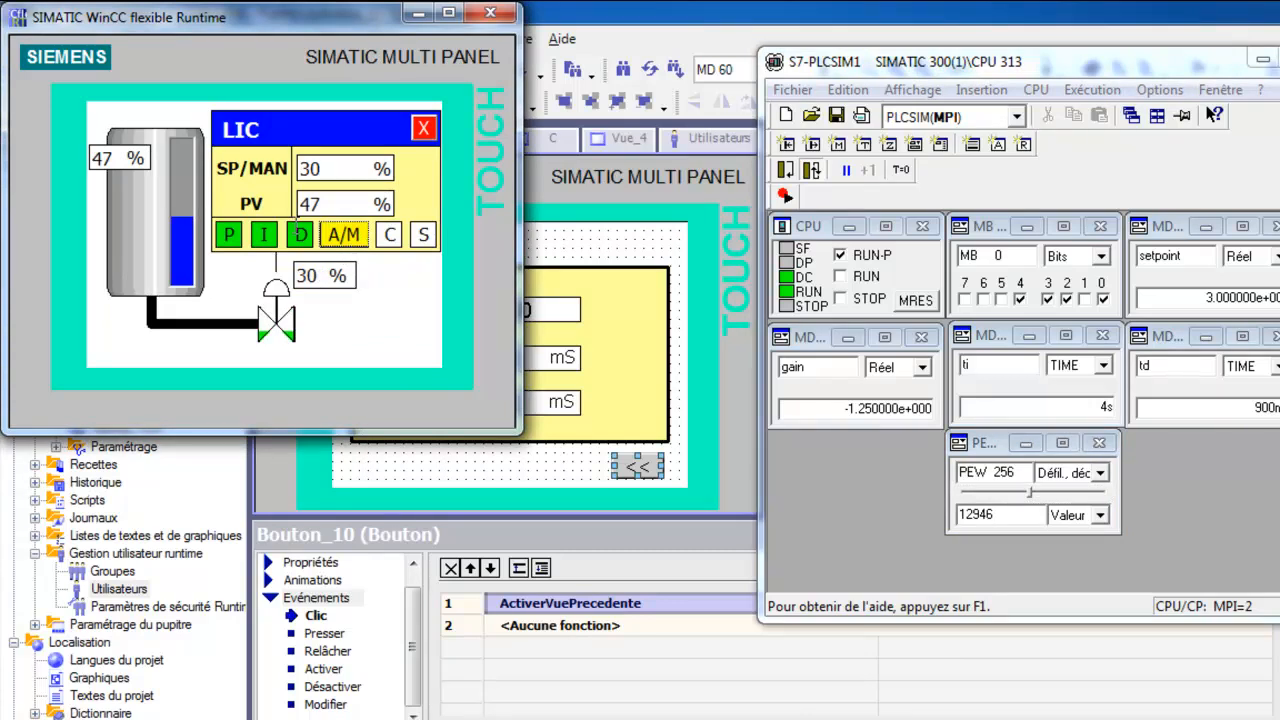
{"action": "left_click", "coordinate": [330, 173]}
{"action": "left_click", "coordinate": [334, 203]}
{"action": "left_click", "coordinate": [334, 297]}
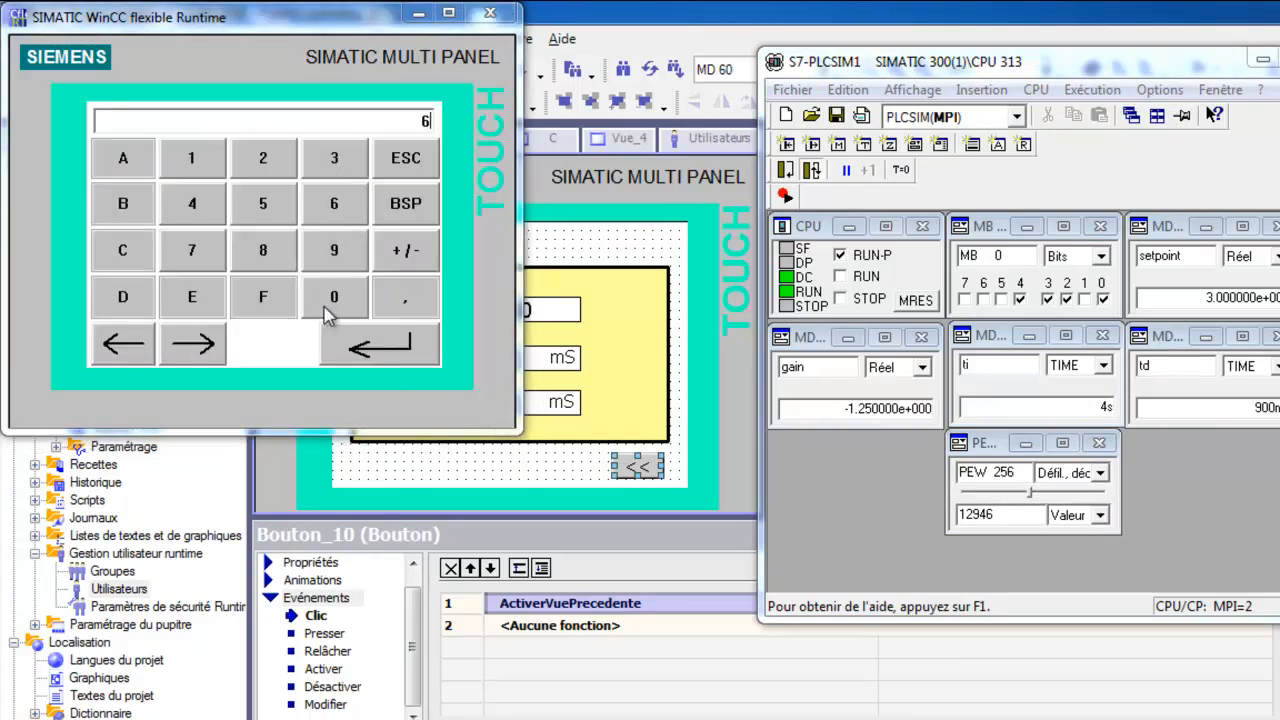
{"action": "left_click", "coordinate": [376, 348]}
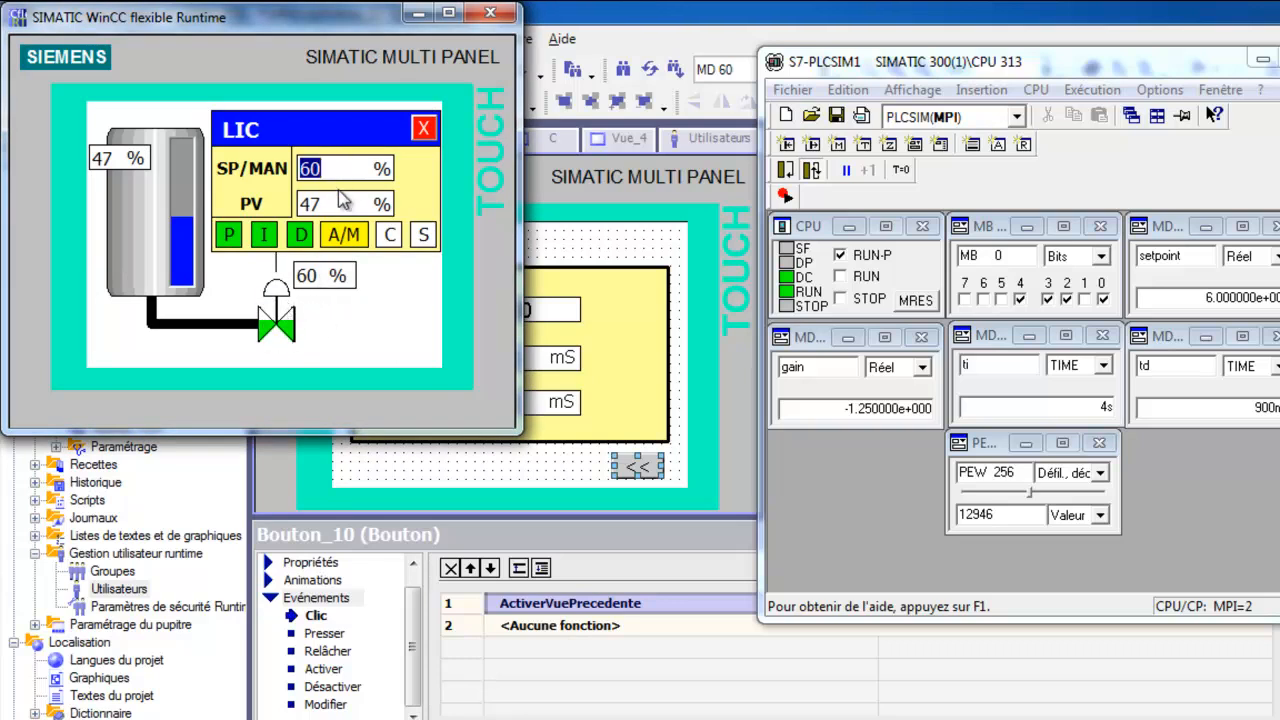
- Switch the LIC controller back to automatic and raise PEW 256 in PLCSIM to about 19529
{"action": "left_click", "coordinate": [344, 234]}
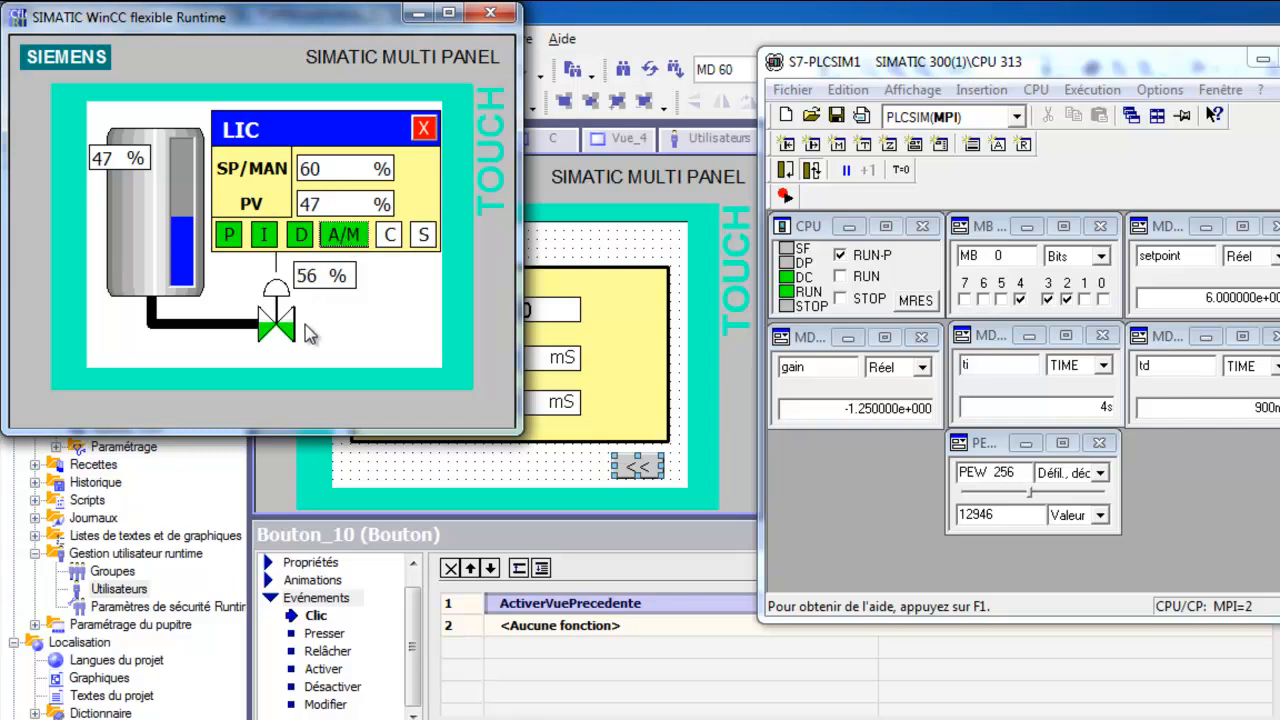
{"action": "left_click", "coordinate": [1020, 494]}
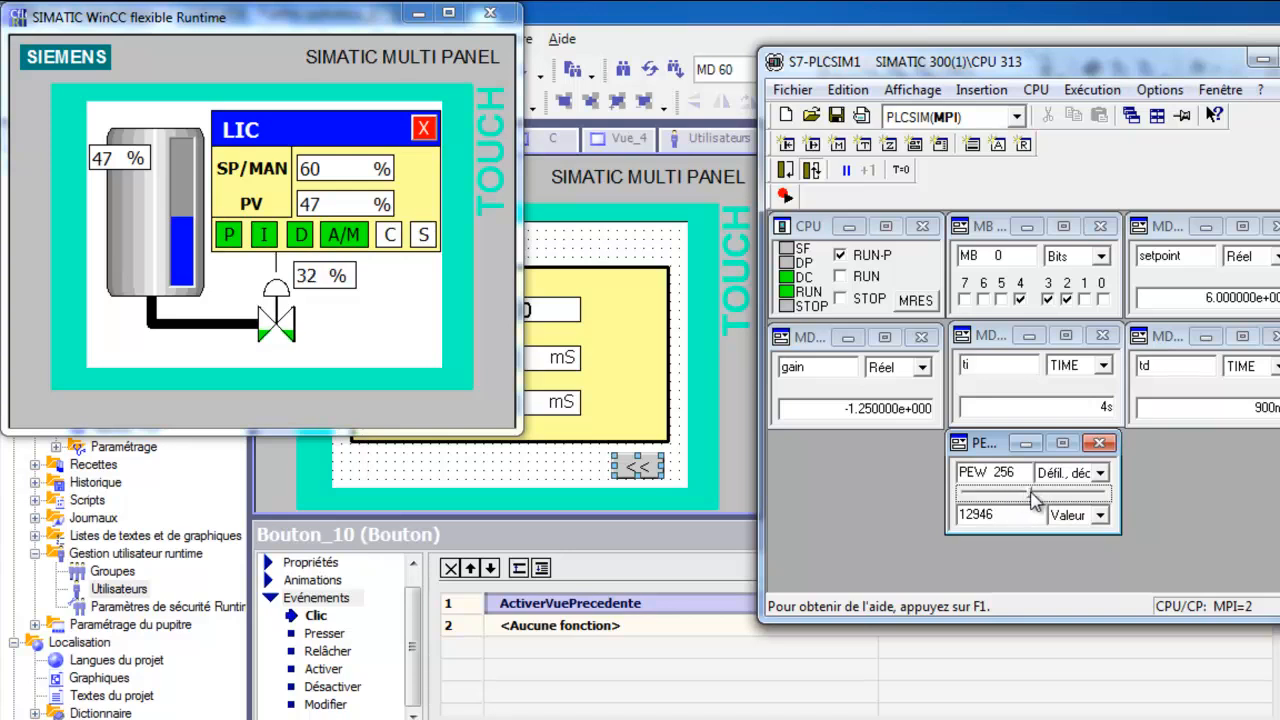
{"action": "left_click_drag", "start_coordinate": [1034, 500], "coordinate": [1066, 511]}
- Request the C view from the LIC faceplate and log in as OPER with the account password
{"action": "left_click", "coordinate": [420, 237]}
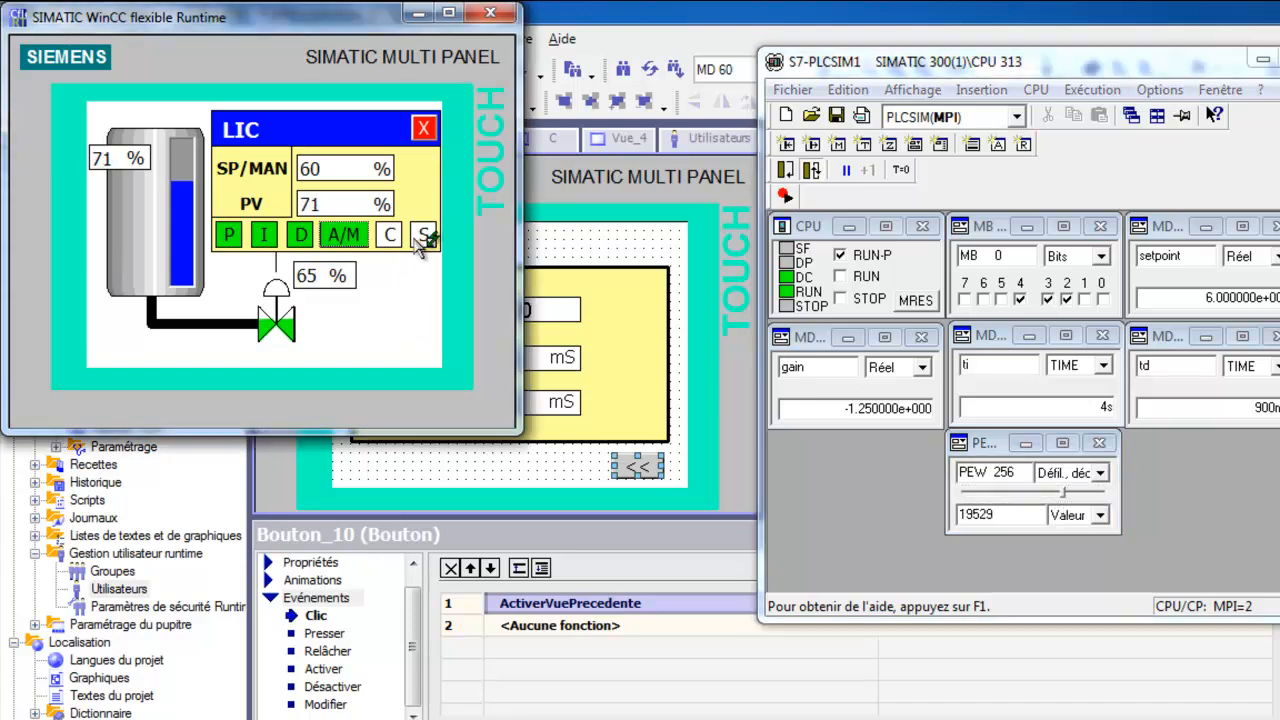
{"action": "left_click", "coordinate": [395, 237]}
{"action": "left_click", "coordinate": [280, 232]}
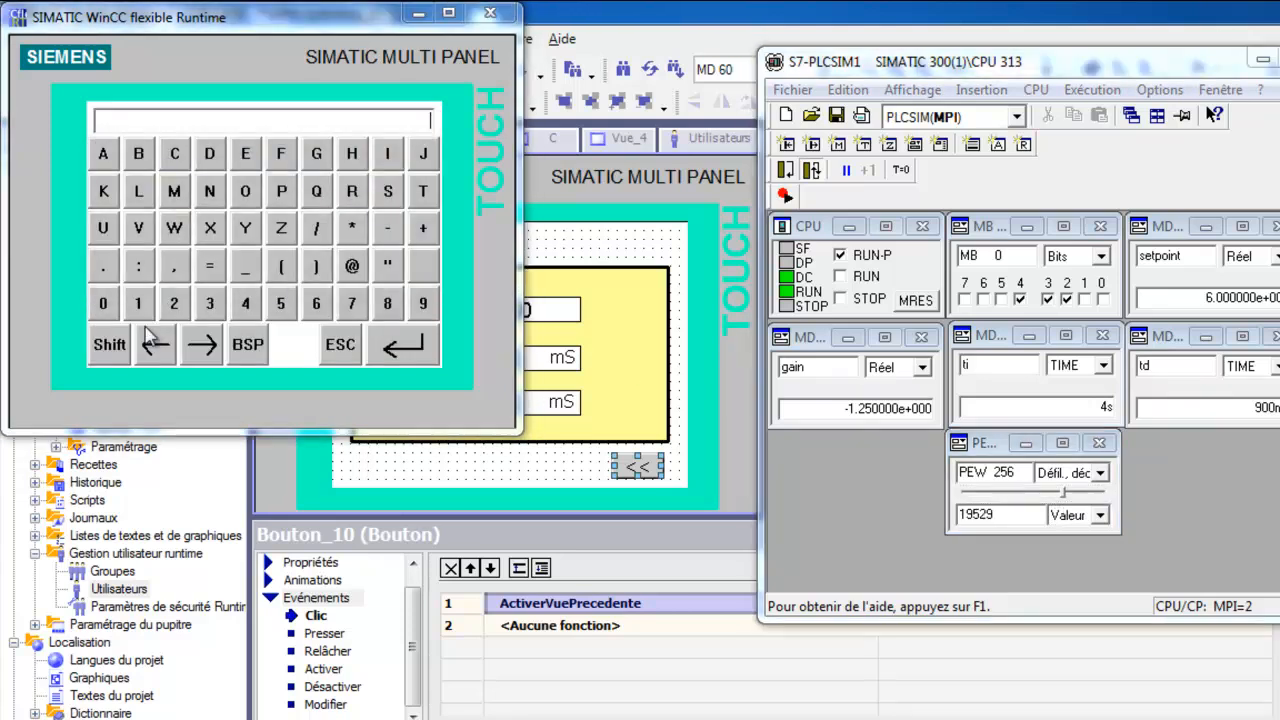
{"action": "left_click", "coordinate": [224, 304]}
{"action": "left_click", "coordinate": [379, 357]}
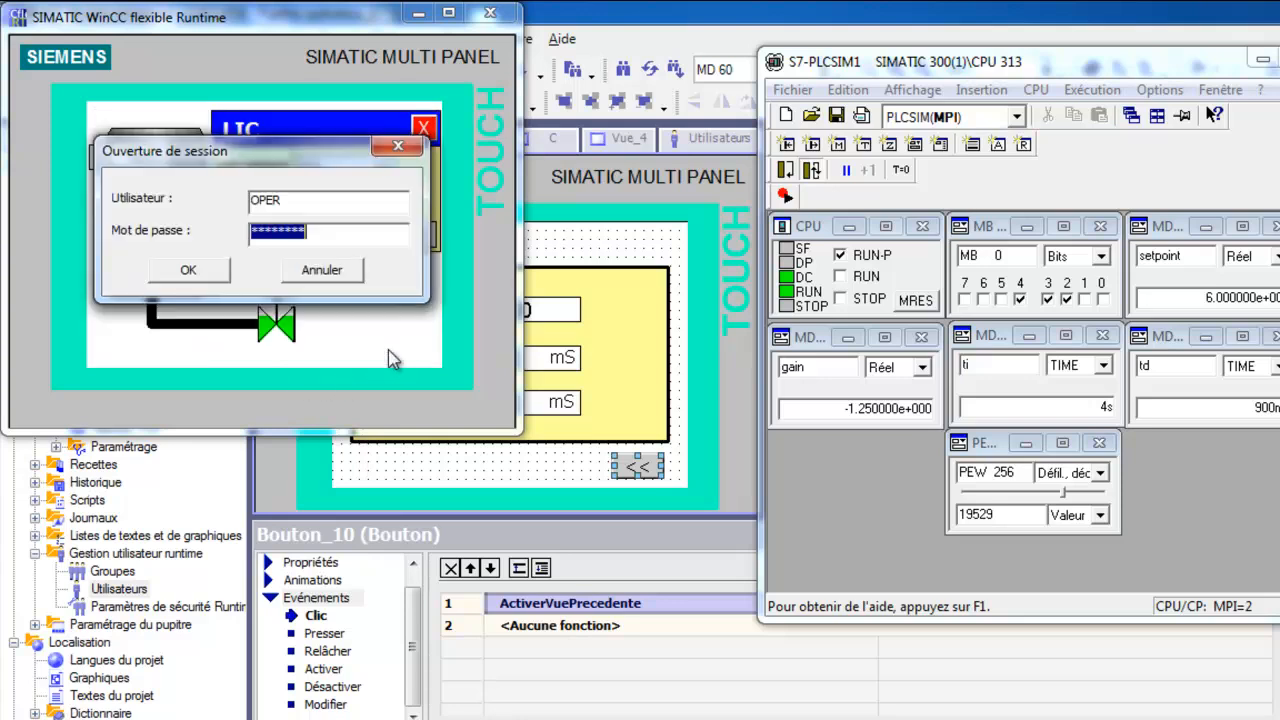
{"action": "left_click", "coordinate": [206, 282]}
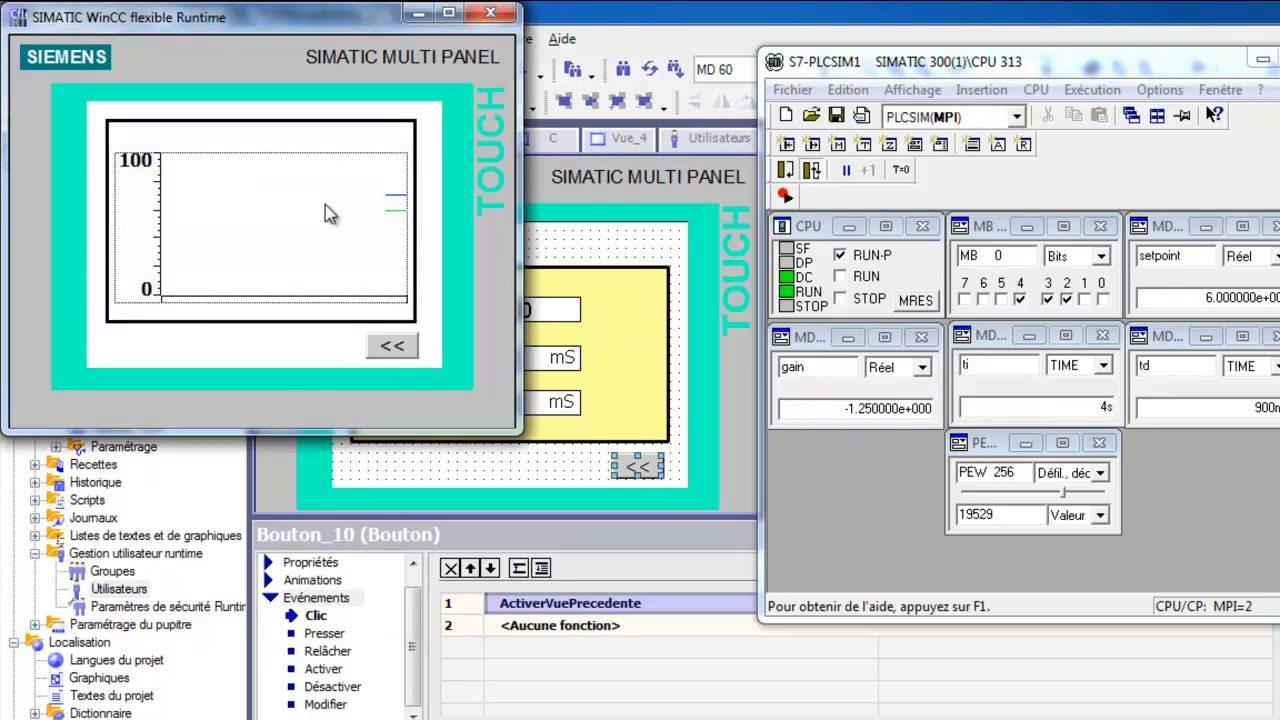
- Close the runtime, open the C view in the editor and select its trend display to show the curve settings
{"action": "left_click", "coordinate": [490, 13]}
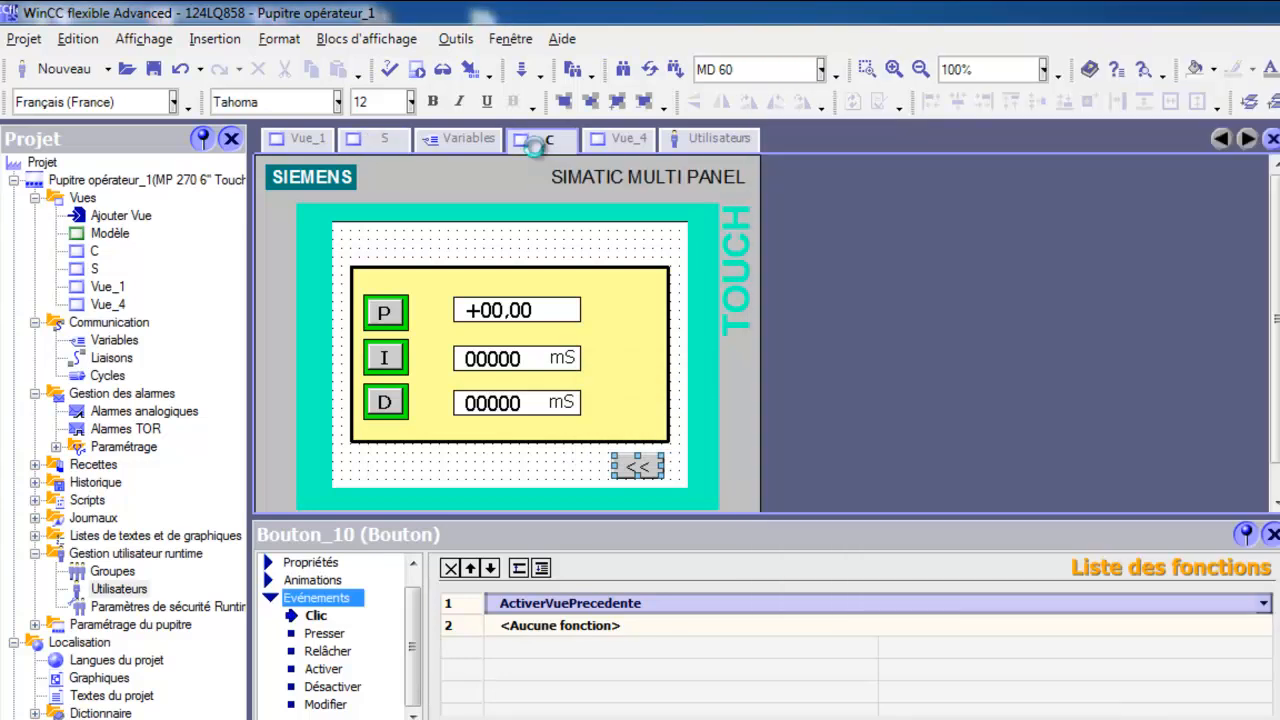
{"action": "left_click", "coordinate": [543, 138]}
{"action": "left_click", "coordinate": [499, 379]}
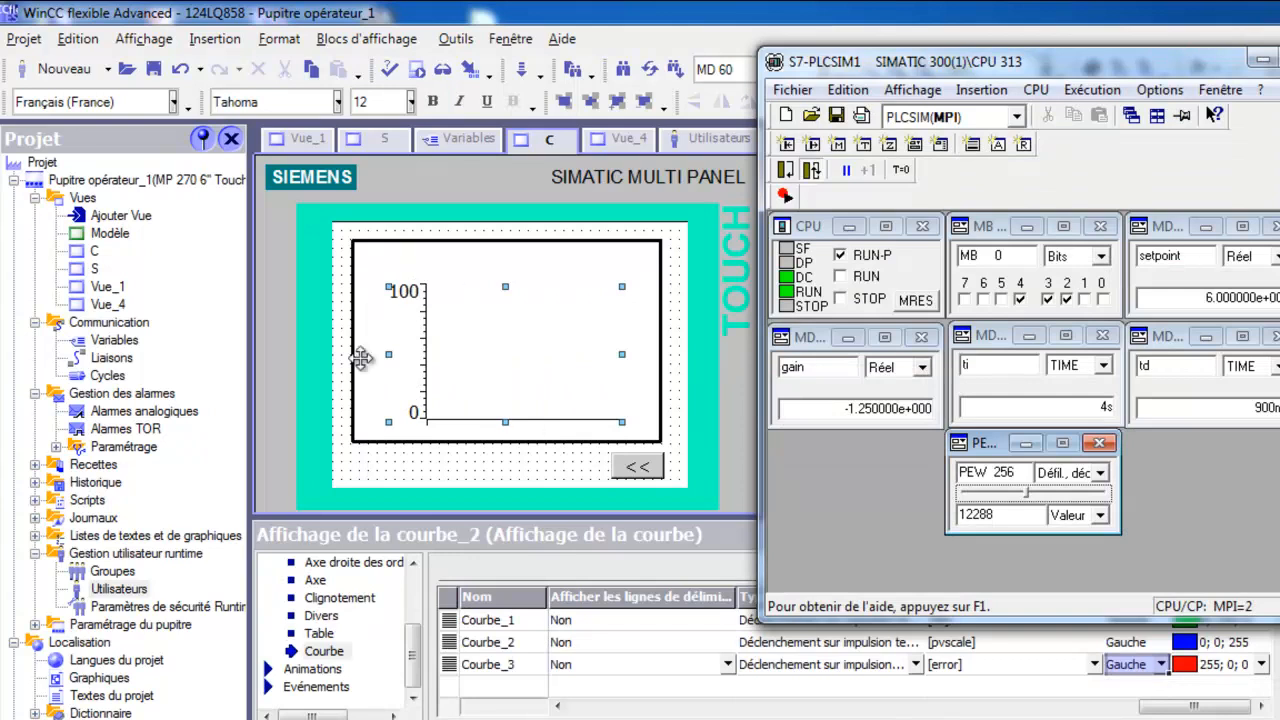
- Start the runtime again and arrange its window side by side with the PLCSIM window
{"action": "left_click", "coordinate": [418, 70]}
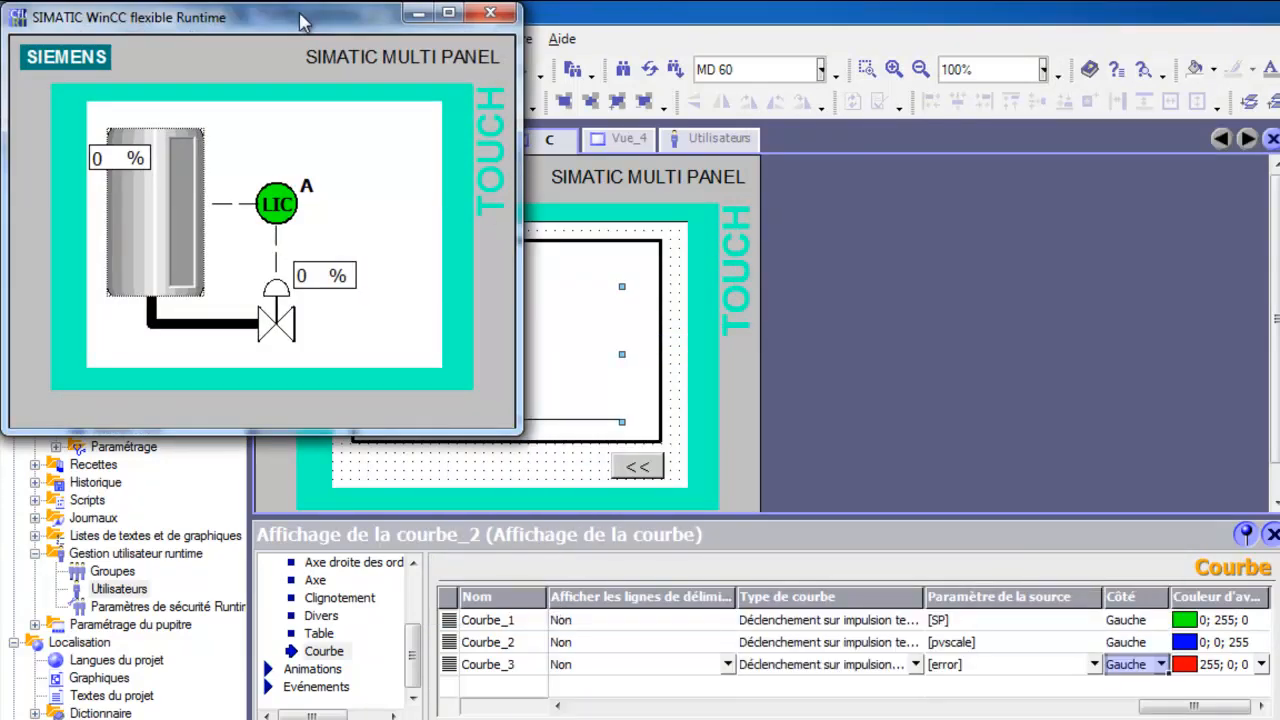
{"action": "left_click_drag", "start_coordinate": [303, 22], "coordinate": [548, 128]}
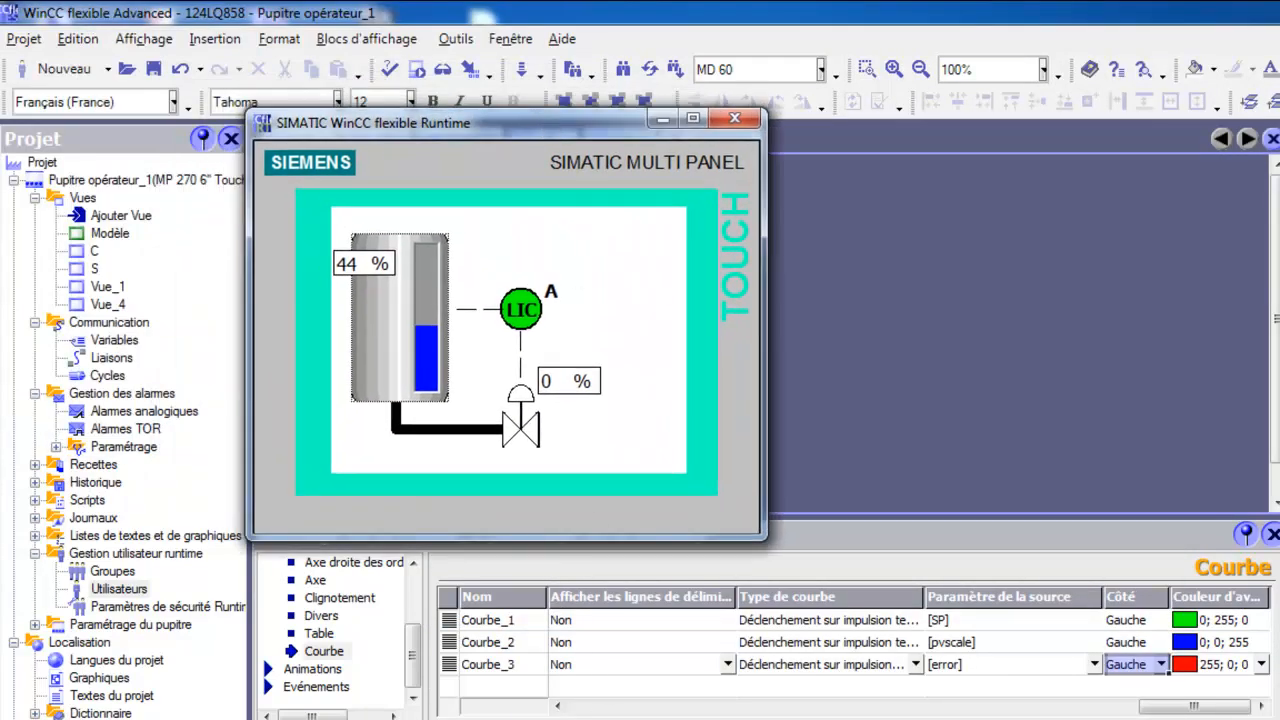
{"action": "key", "text": "alt+Tab"}
{"action": "left_click_drag", "start_coordinate": [952, 64], "coordinate": [961, 127]}
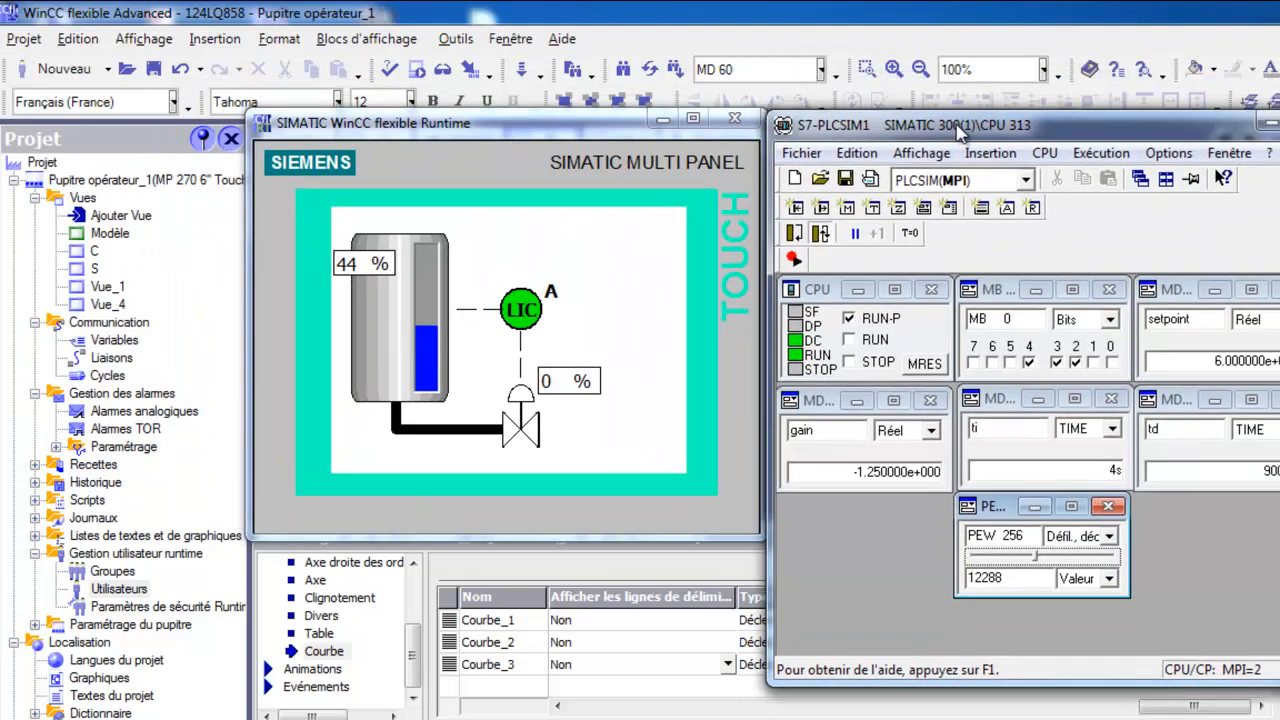
- Set the LIC faceplate's setpoint to 60 % and raise PEW 256 in PLCSIM to about 26112
{"action": "left_click", "coordinate": [538, 316]}
{"action": "left_click", "coordinate": [530, 316]}
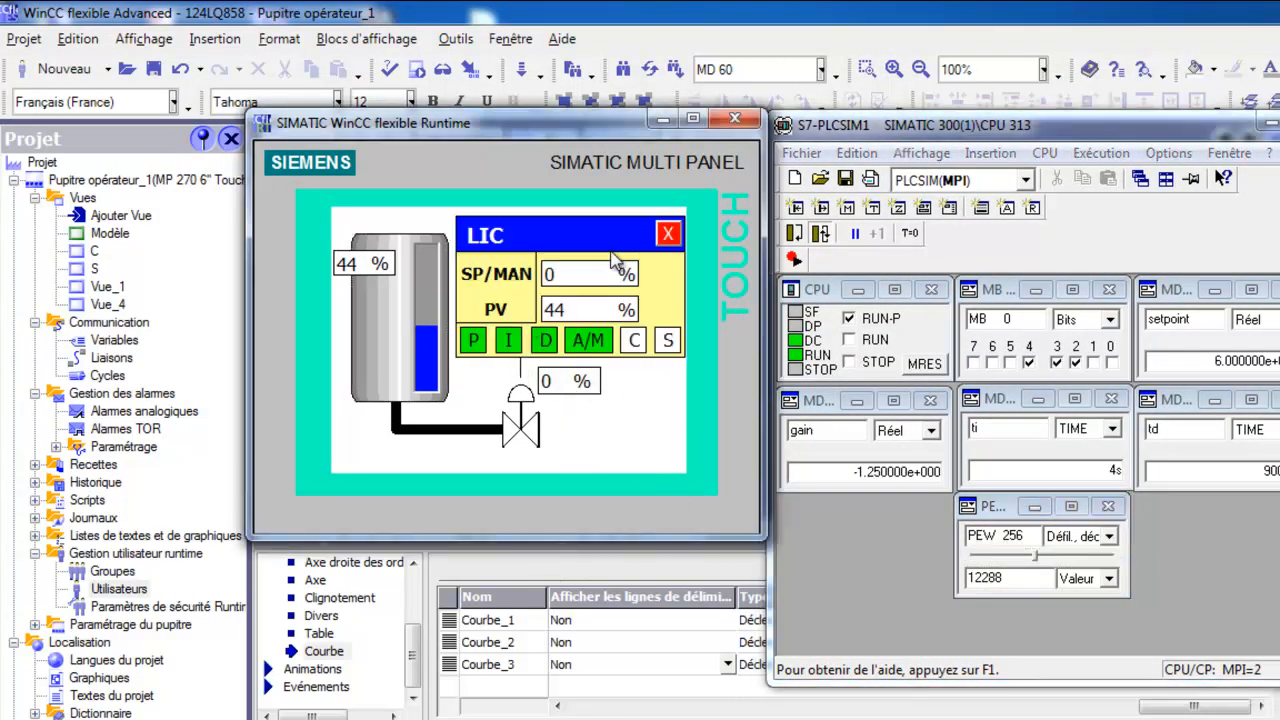
{"action": "left_click", "coordinate": [578, 270]}
{"action": "left_click", "coordinate": [570, 318]}
{"action": "left_click", "coordinate": [572, 402]}
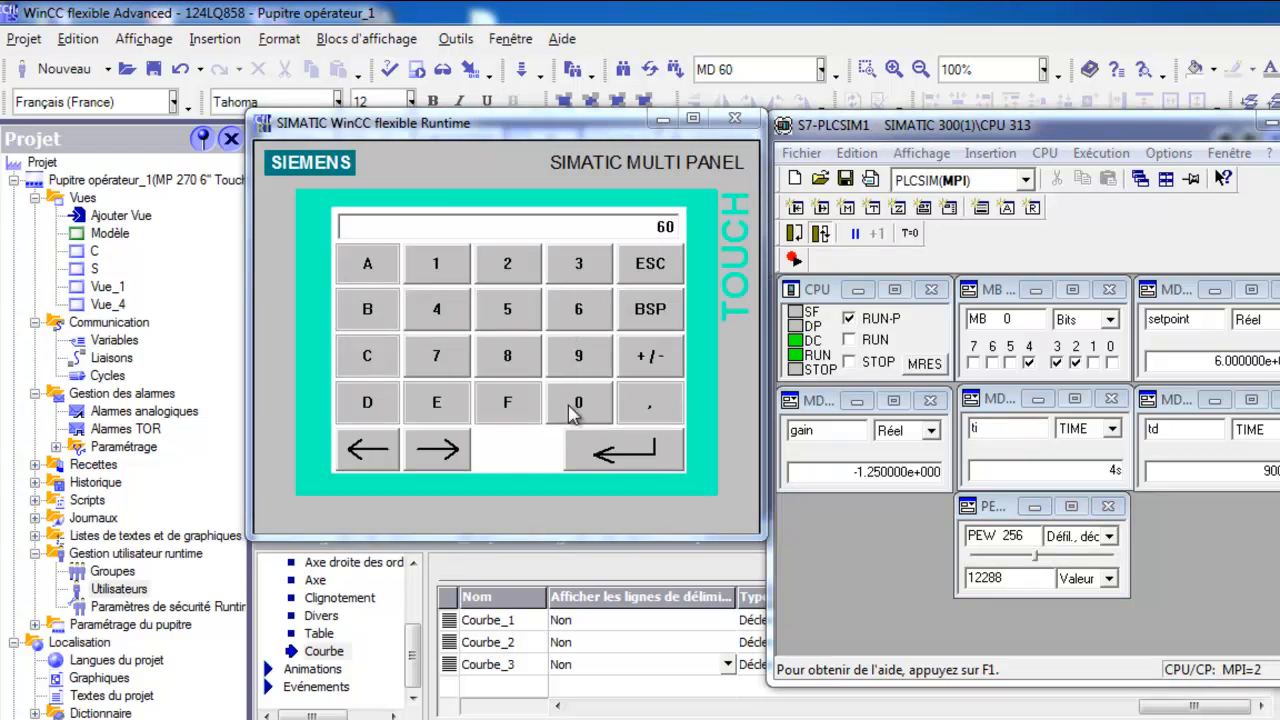
{"action": "left_click", "coordinate": [626, 455]}
{"action": "left_click_drag", "start_coordinate": [1040, 566], "coordinate": [1108, 574]}
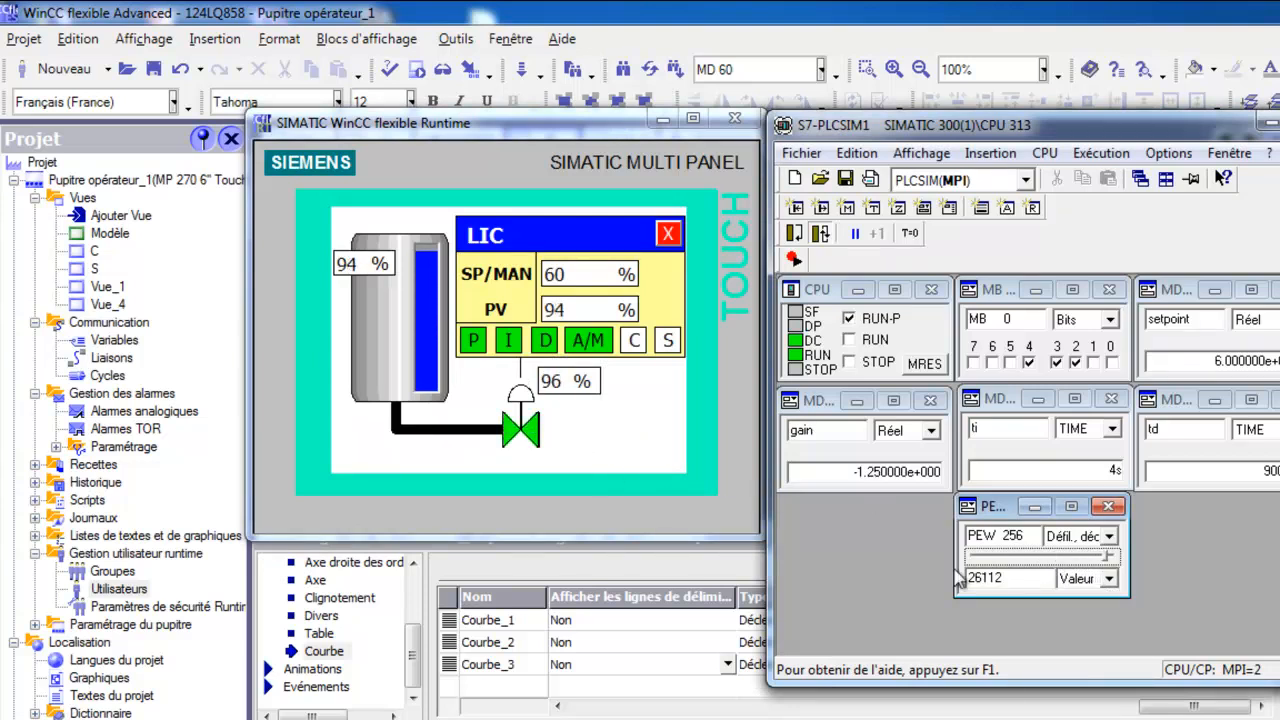
- Switch the LIC controller to manual mode and back to automatic
{"action": "left_click", "coordinate": [588, 340]}
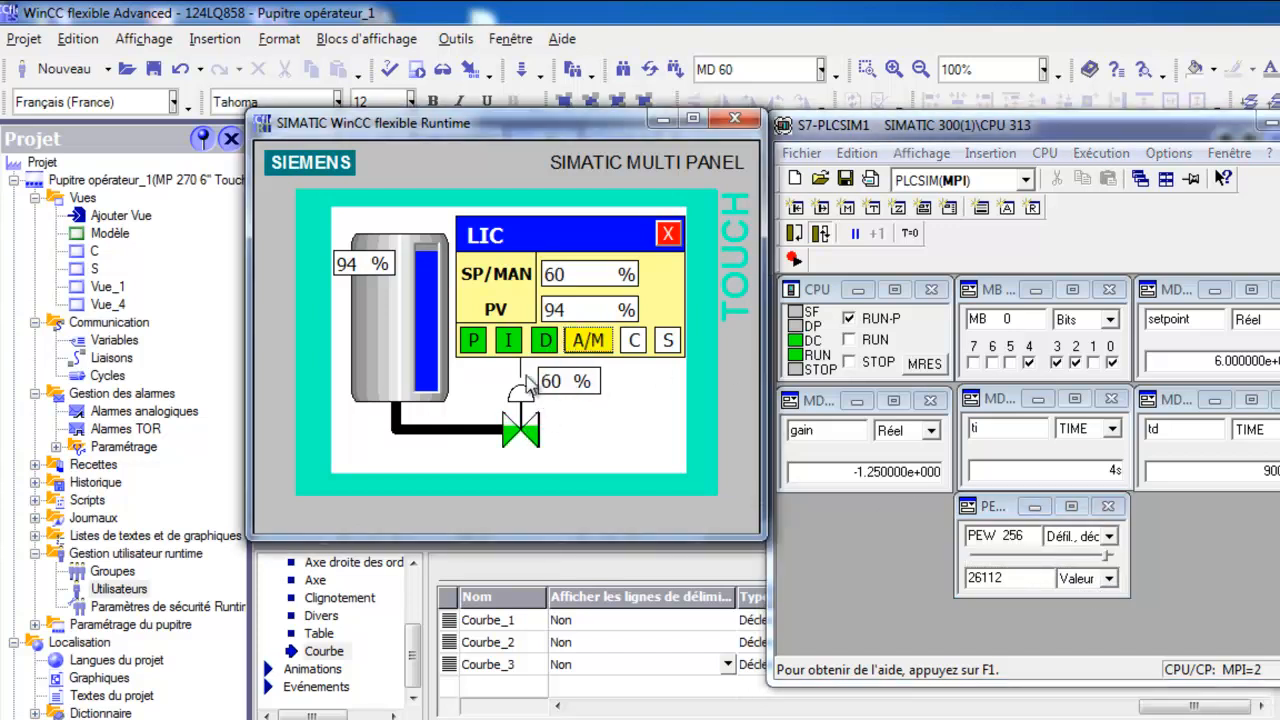
{"action": "left_click", "coordinate": [588, 340]}
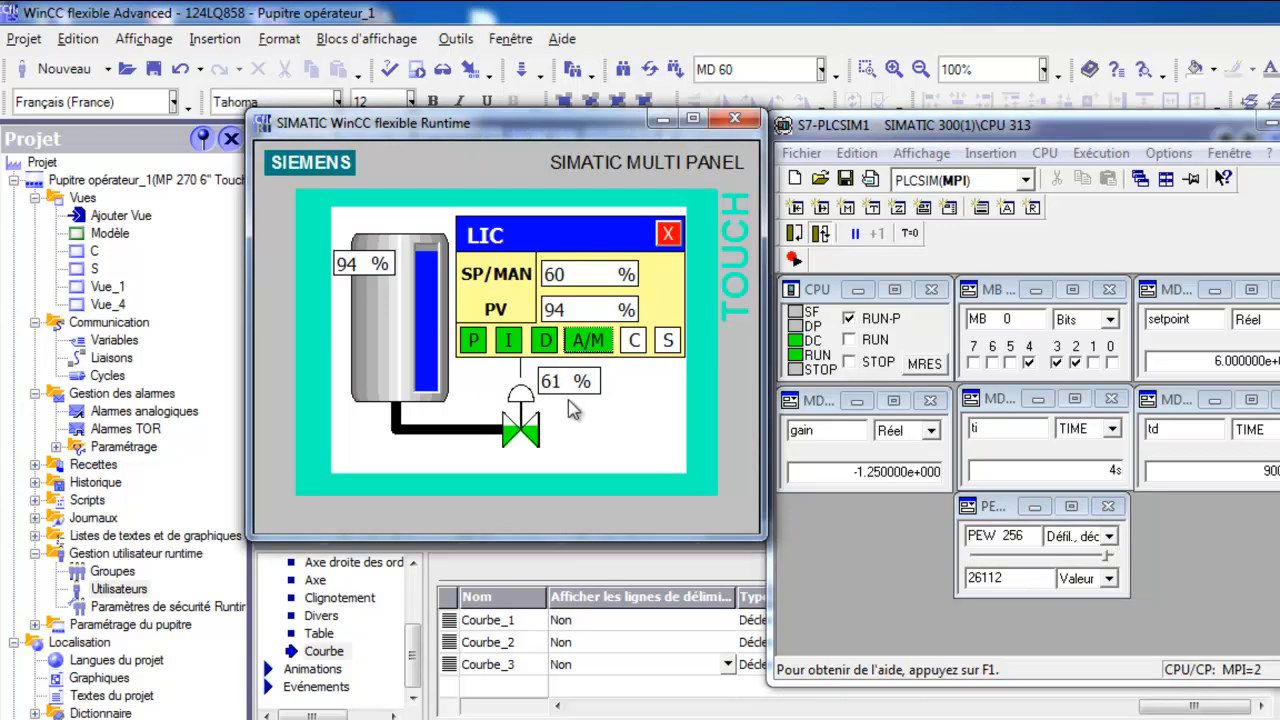
- Open the C view from the LIC faceplate by logging in as OPER with the account password, check the trend curves and return
{"action": "left_click", "coordinate": [633, 340]}
{"action": "left_click", "coordinate": [503, 314]}
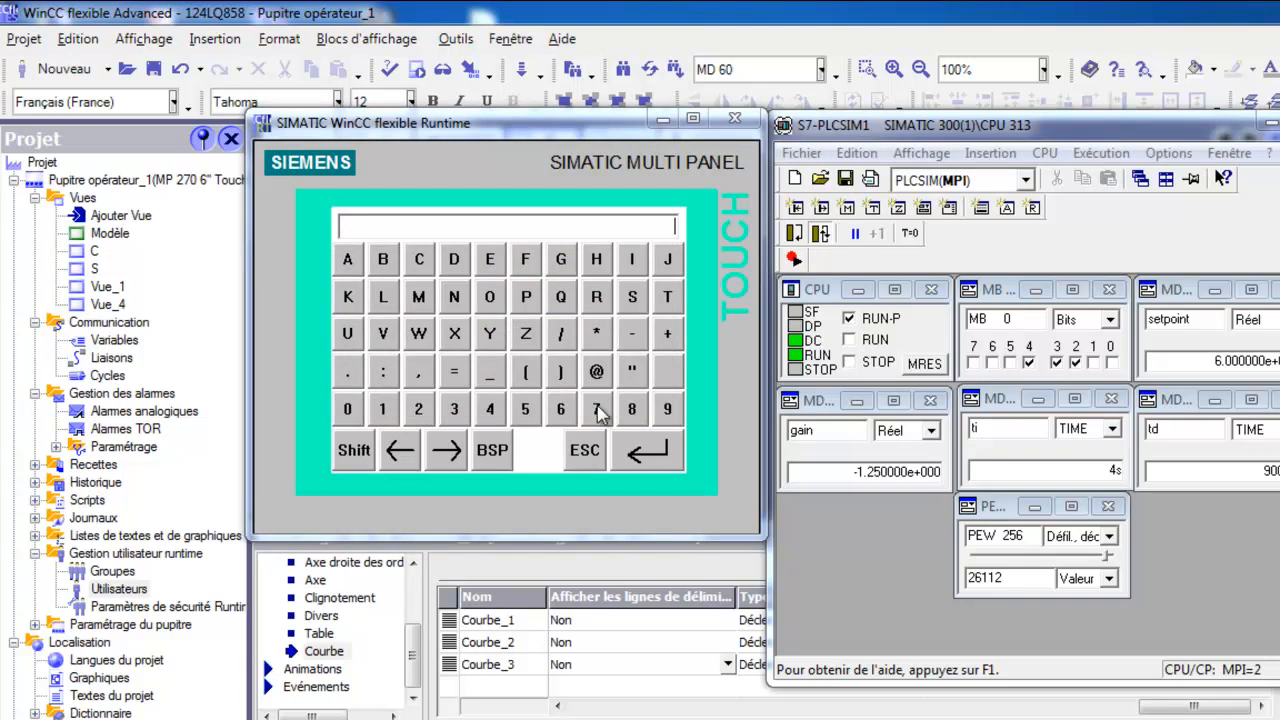
{"action": "left_click", "coordinate": [490, 297]}
{"action": "left_click", "coordinate": [525, 297]}
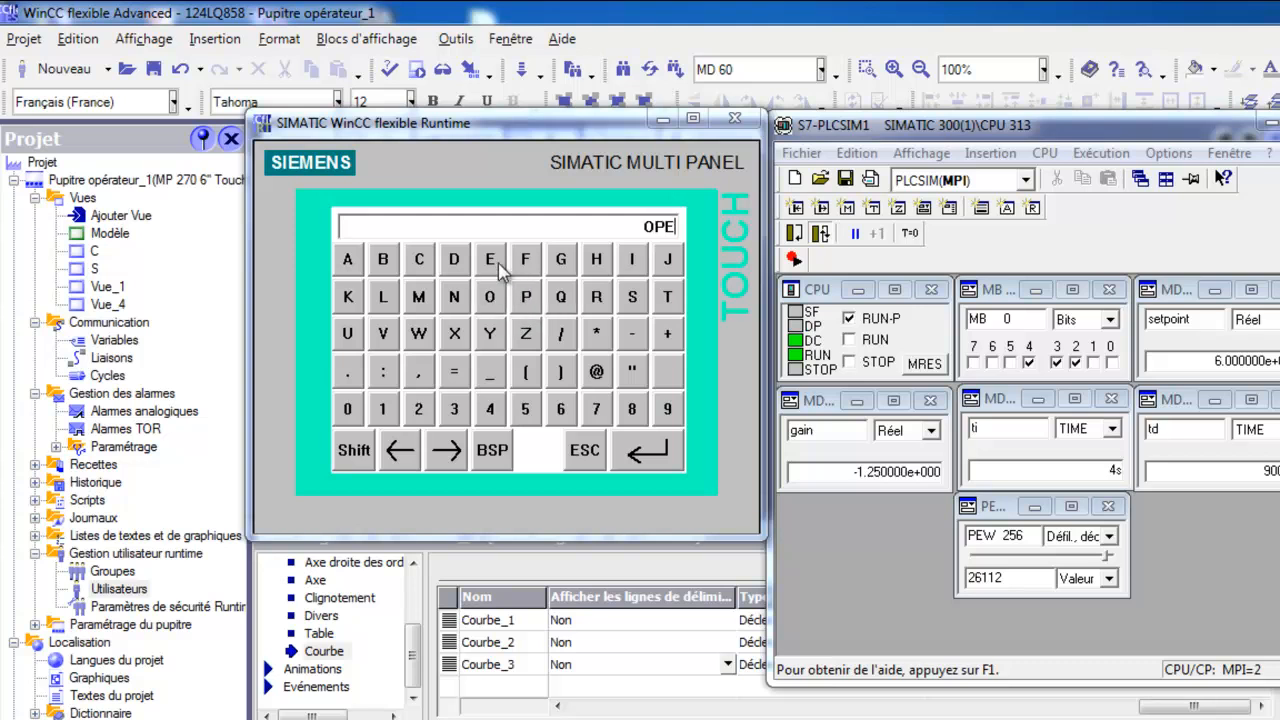
{"action": "left_click", "coordinate": [652, 445]}
{"action": "left_click", "coordinate": [511, 344]}
{"action": "left_click", "coordinate": [386, 405]}
{"action": "left_click", "coordinate": [412, 408]}
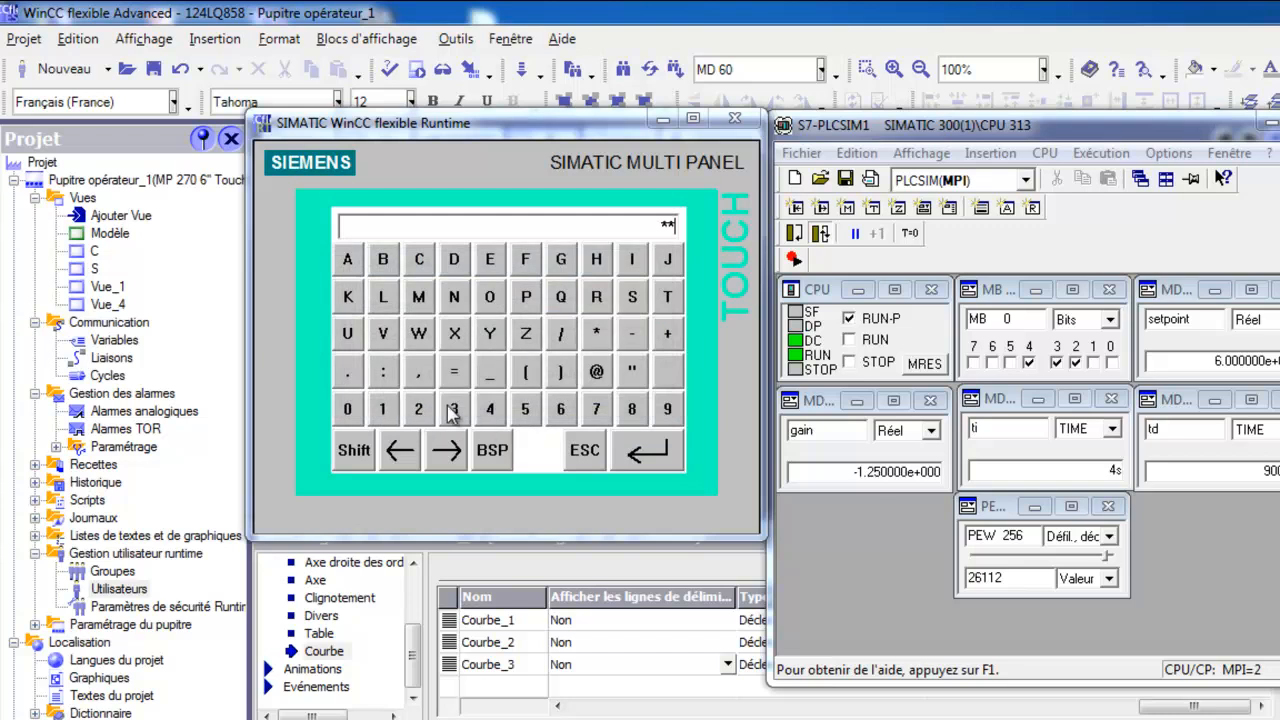
{"action": "left_click", "coordinate": [619, 462]}
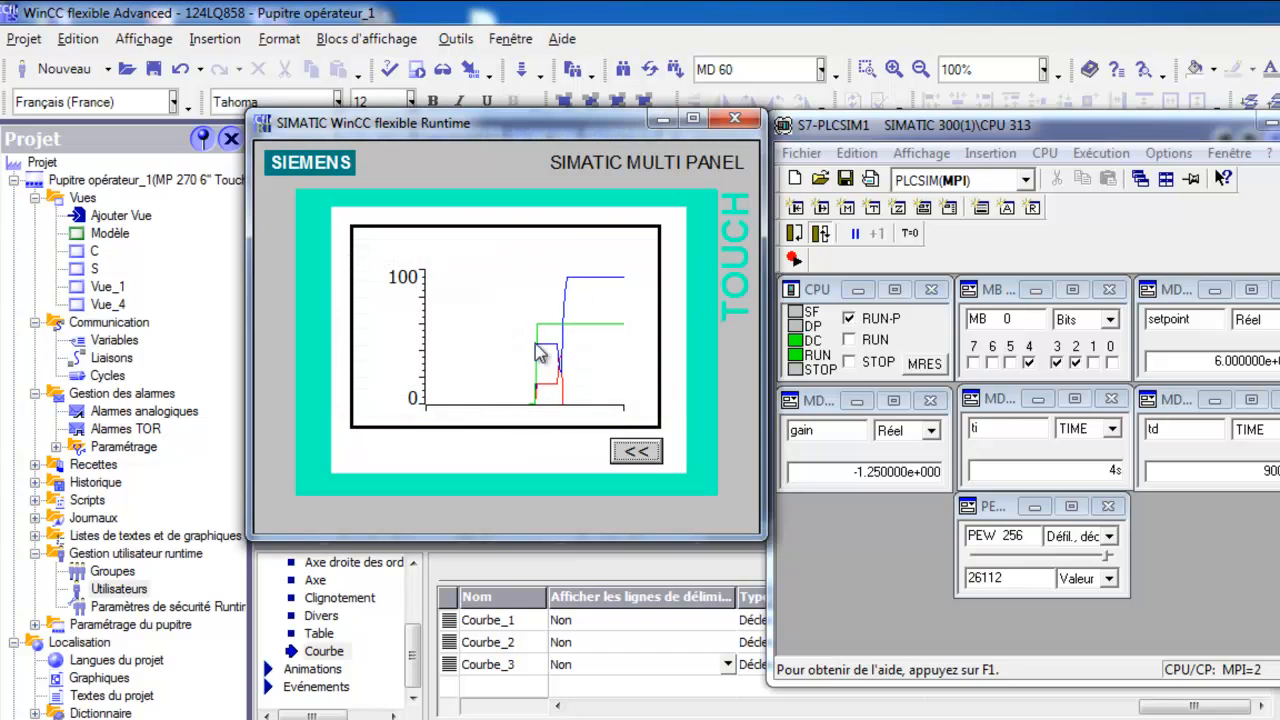
{"action": "left_click", "coordinate": [645, 451]}
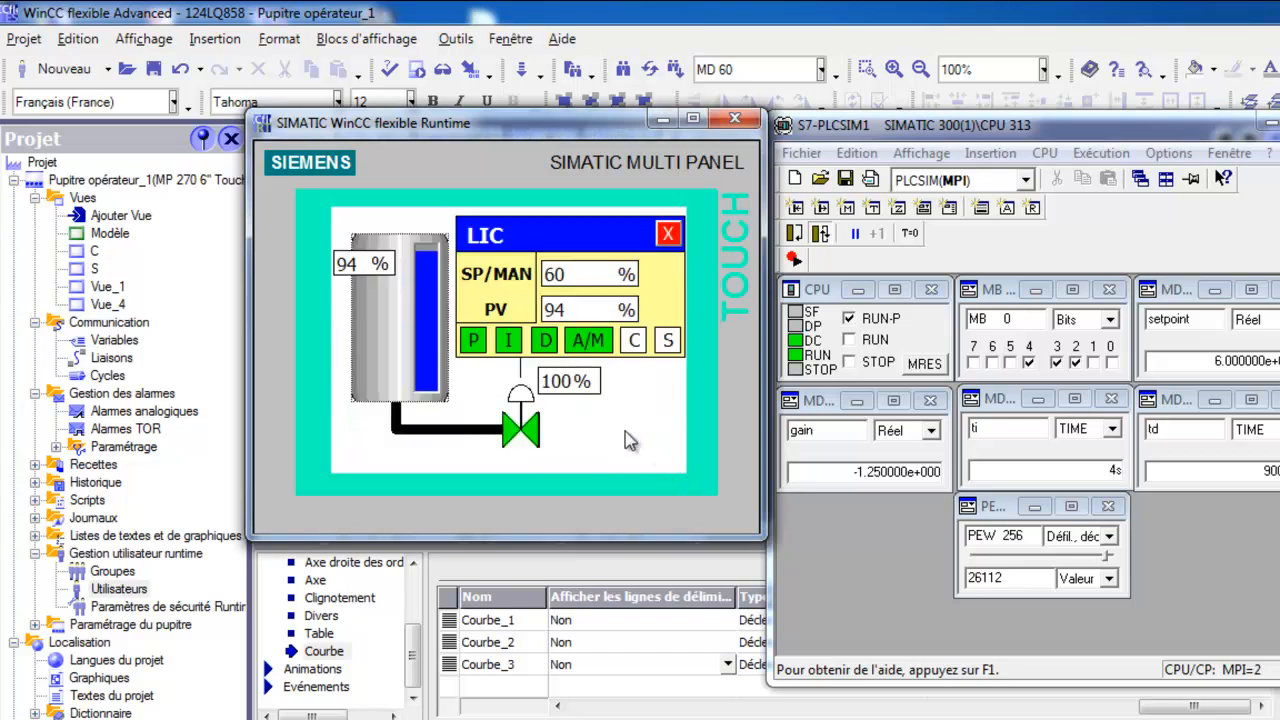
- Open the PID parameter view from the LIC faceplate, logging in as OPER with the account password
{"action": "left_click", "coordinate": [633, 341]}
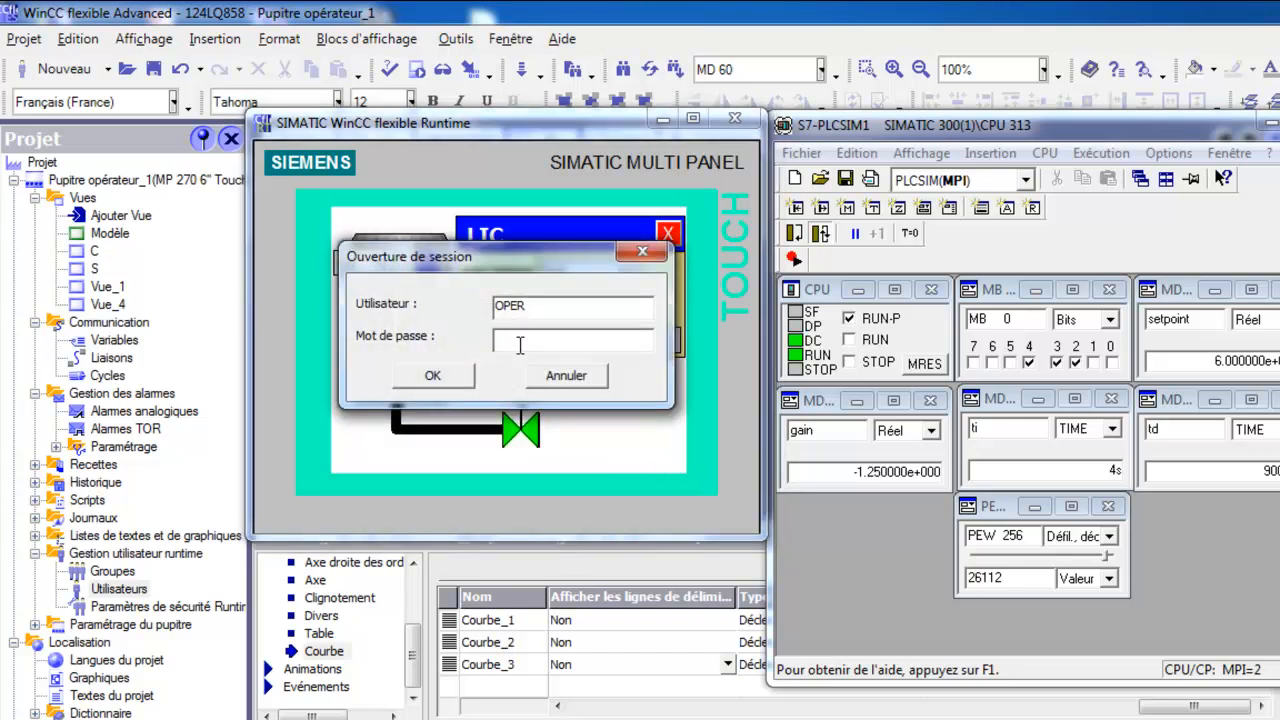
{"action": "left_click", "coordinate": [520, 345]}
{"action": "left_click", "coordinate": [390, 406]}
{"action": "left_click", "coordinate": [421, 409]}
{"action": "left_click", "coordinate": [460, 411]}
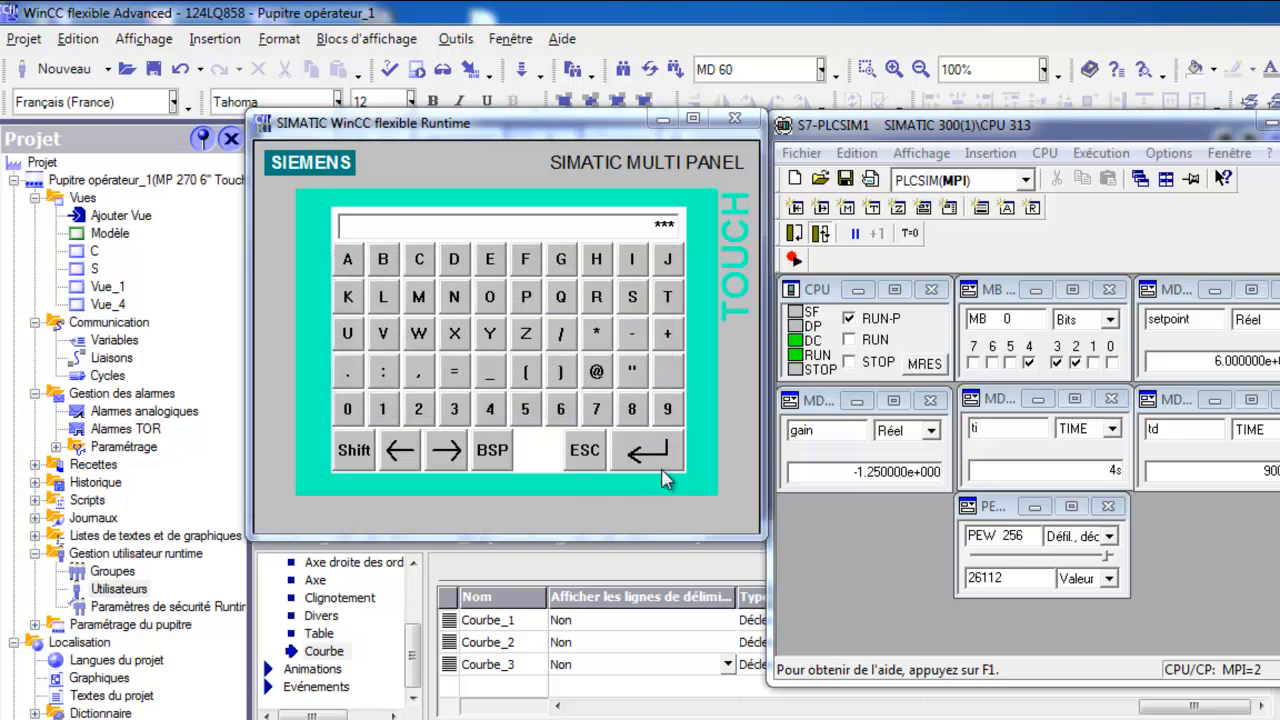
{"action": "left_click", "coordinate": [658, 455]}
{"action": "left_click", "coordinate": [452, 378]}
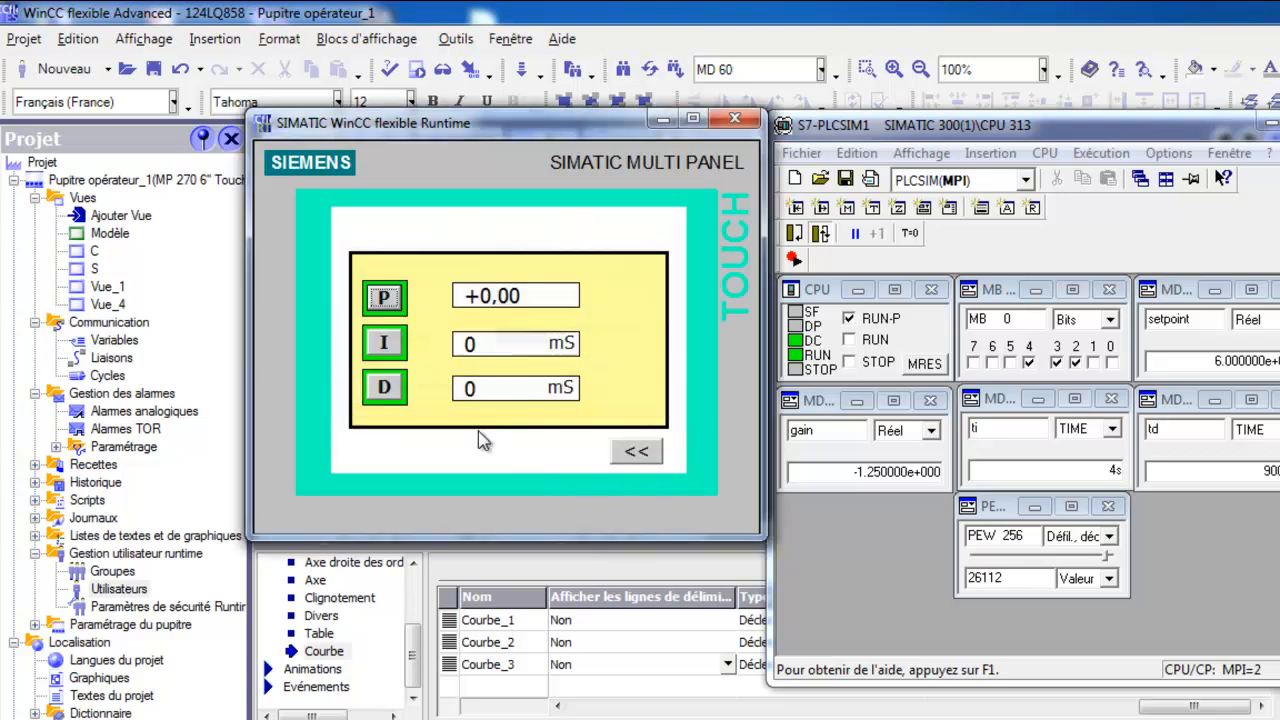
- Set the P parameter to -1,75
{"action": "left_click", "coordinate": [497, 341]}
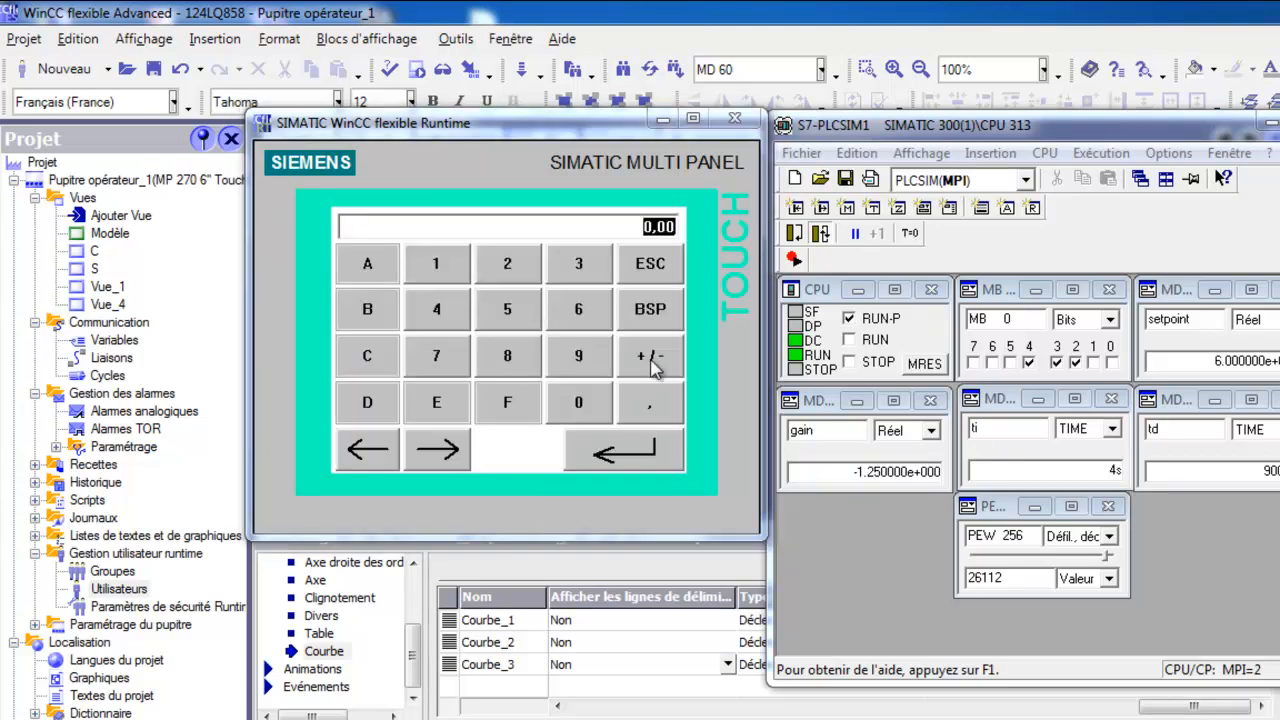
{"action": "left_click", "coordinate": [447, 271]}
{"action": "left_click", "coordinate": [642, 408]}
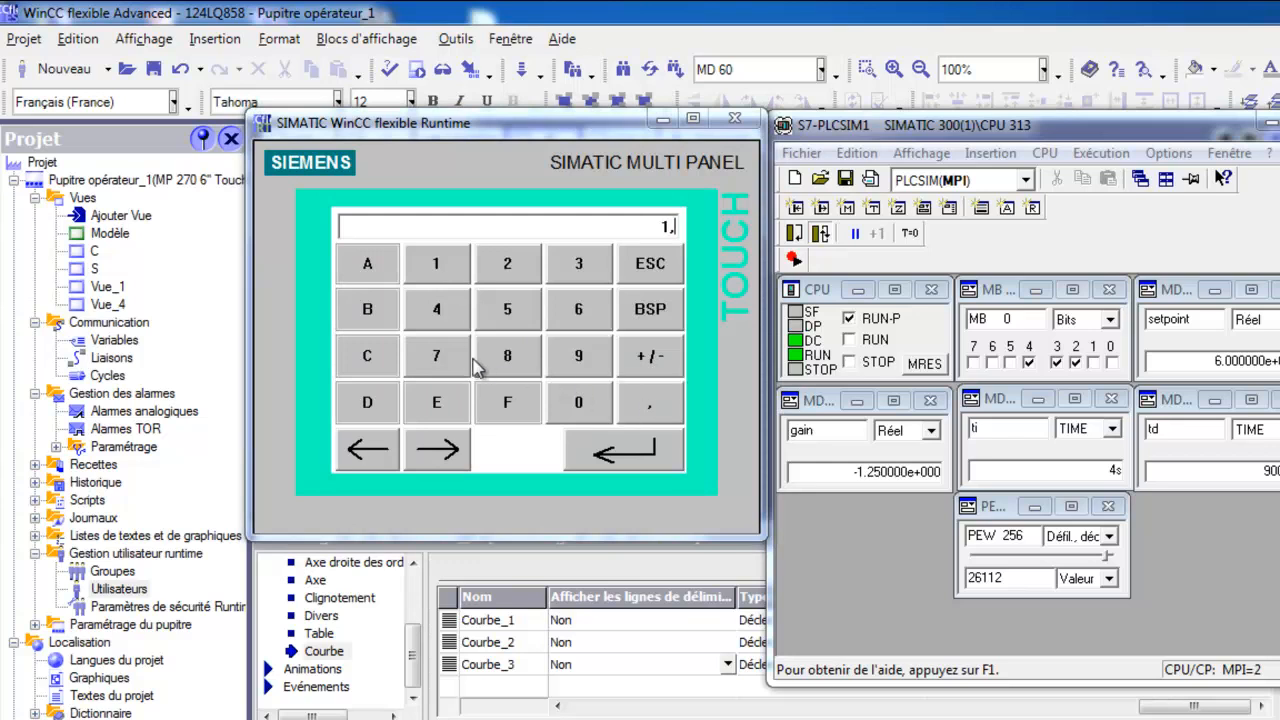
{"action": "left_click", "coordinate": [442, 357]}
{"action": "left_click", "coordinate": [508, 310]}
{"action": "left_click", "coordinate": [634, 358]}
{"action": "left_click", "coordinate": [634, 414]}
{"action": "left_click", "coordinate": [650, 451]}
- Set the I parameter to 8000 mS
{"action": "left_click", "coordinate": [505, 344]}
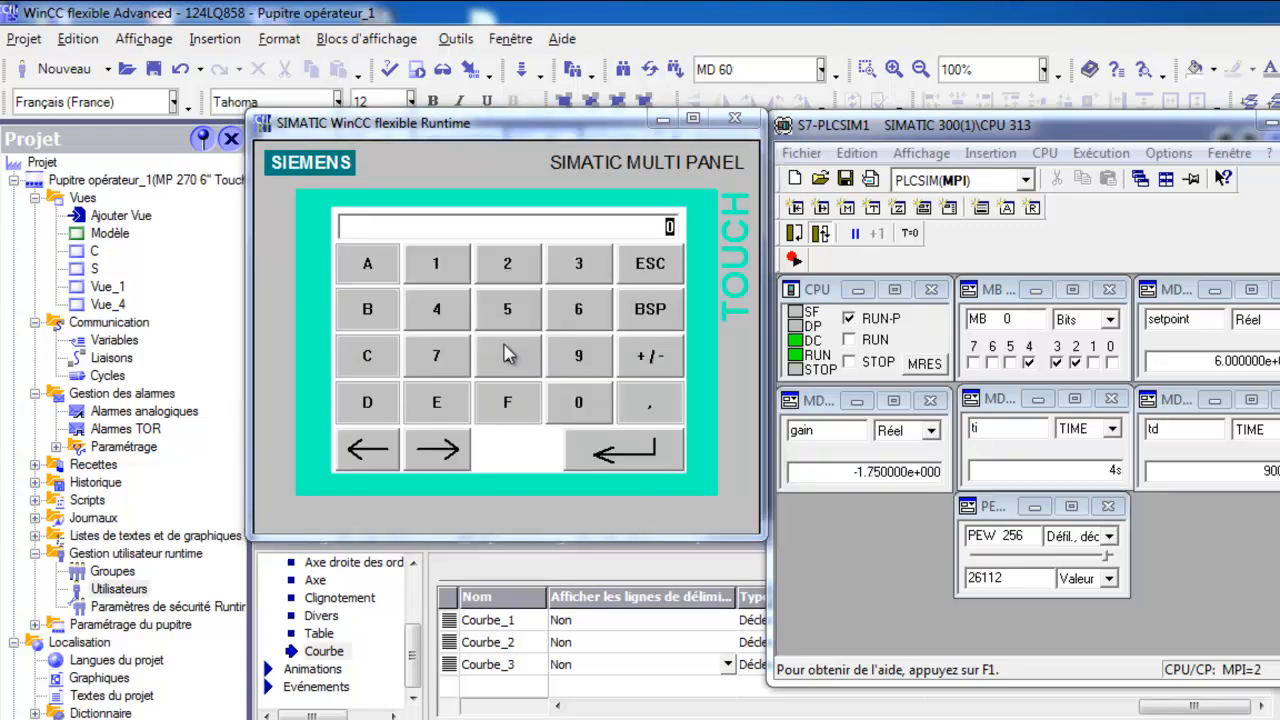
{"action": "left_click", "coordinate": [510, 360]}
{"action": "left_click", "coordinate": [580, 405]}
{"action": "left_click", "coordinate": [580, 405]}
{"action": "left_click", "coordinate": [578, 405]}
{"action": "left_click", "coordinate": [640, 458]}
- Set the D parameter to 900 mS
{"action": "left_click", "coordinate": [500, 383]}
{"action": "left_click", "coordinate": [580, 358]}
{"action": "left_click", "coordinate": [582, 402]}
{"action": "left_click", "coordinate": [585, 403]}
{"action": "left_click", "coordinate": [640, 455]}
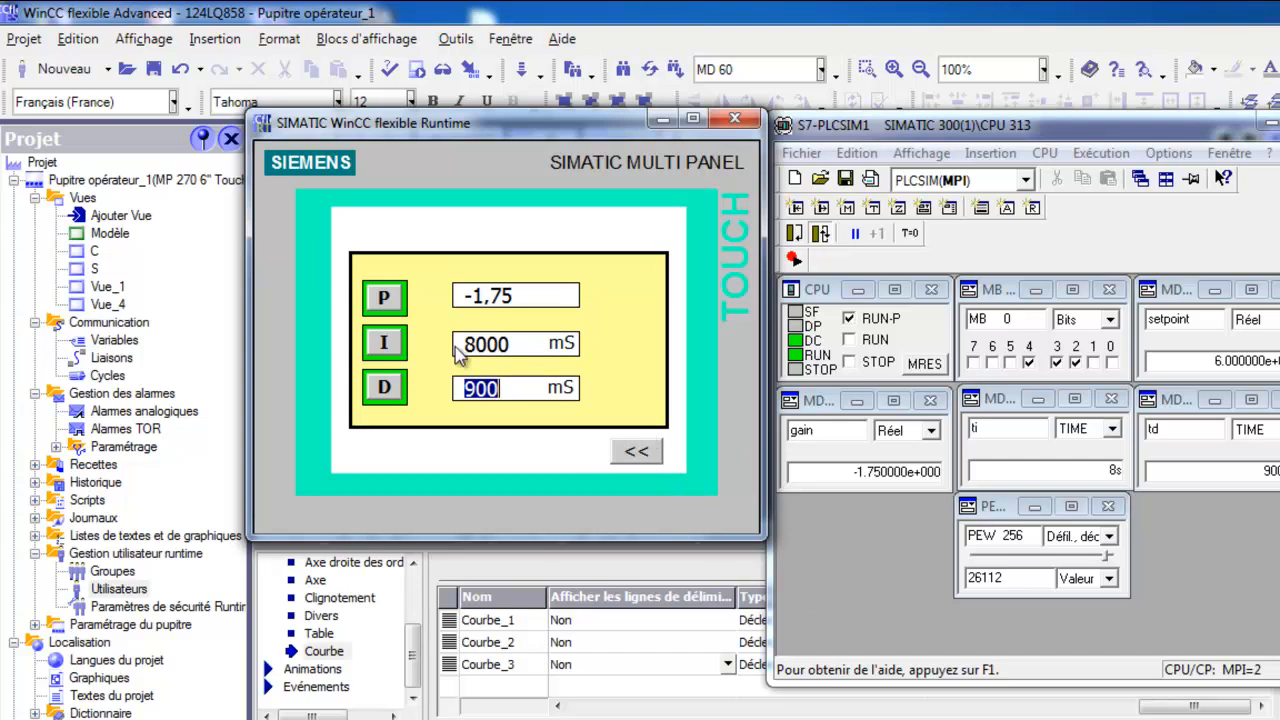
- Test the I switch, deactivate both the I and D actions and return to the LIC faceplate
{"action": "left_click", "coordinate": [393, 344]}
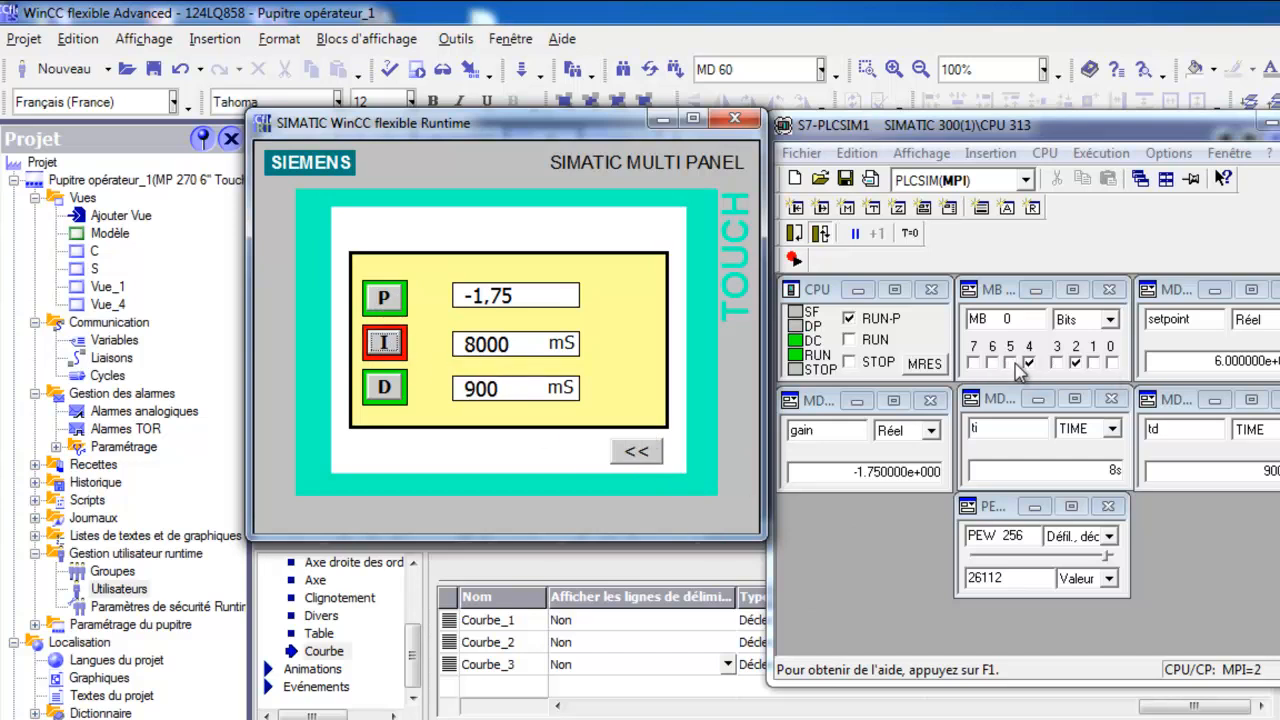
{"action": "left_click", "coordinate": [383, 342]}
{"action": "left_click", "coordinate": [385, 344]}
{"action": "left_click", "coordinate": [390, 390]}
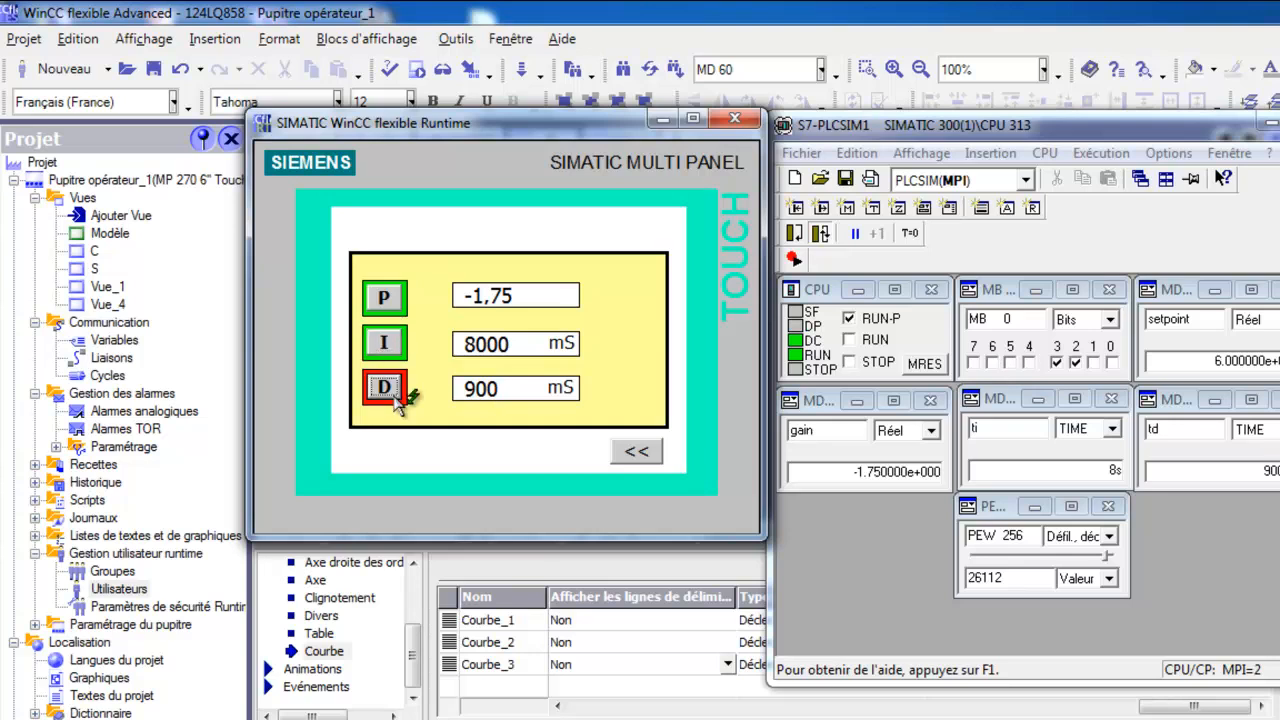
{"action": "left_click", "coordinate": [398, 348]}
{"action": "left_click", "coordinate": [652, 450]}
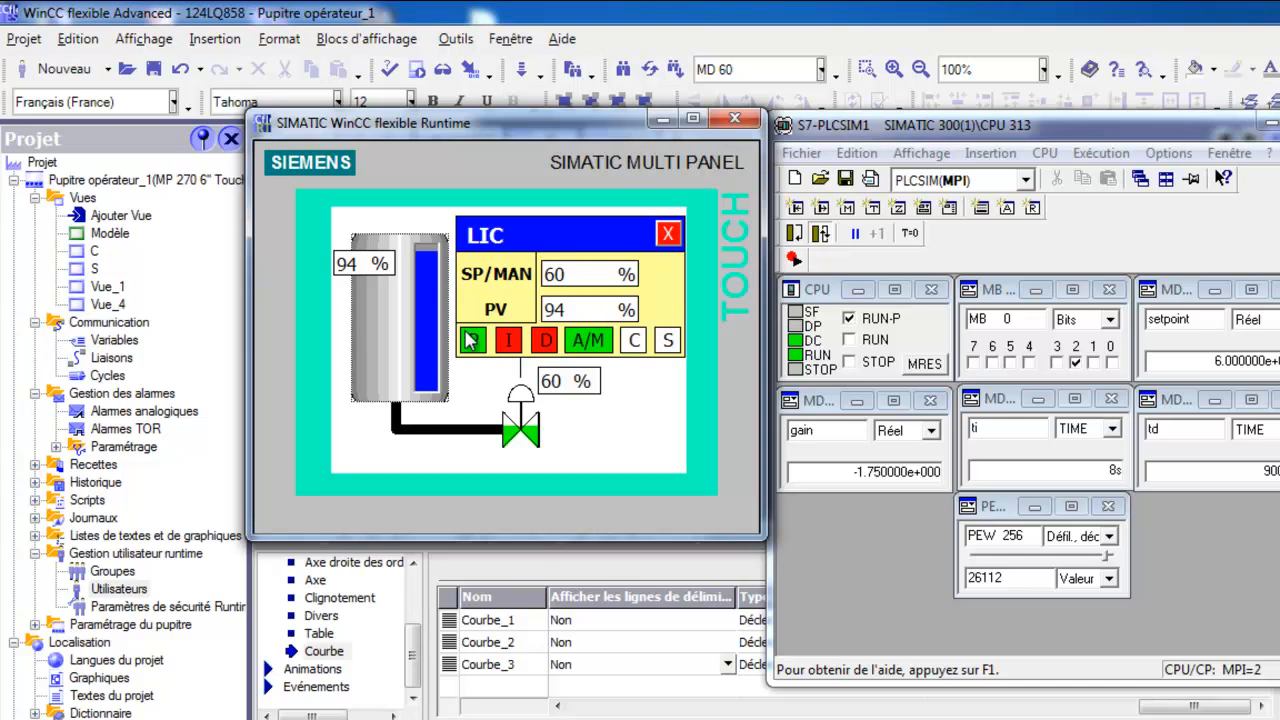
- Reopen the S view with the PID parameters, logging in as OPER with the account password
{"action": "left_click", "coordinate": [668, 340]}
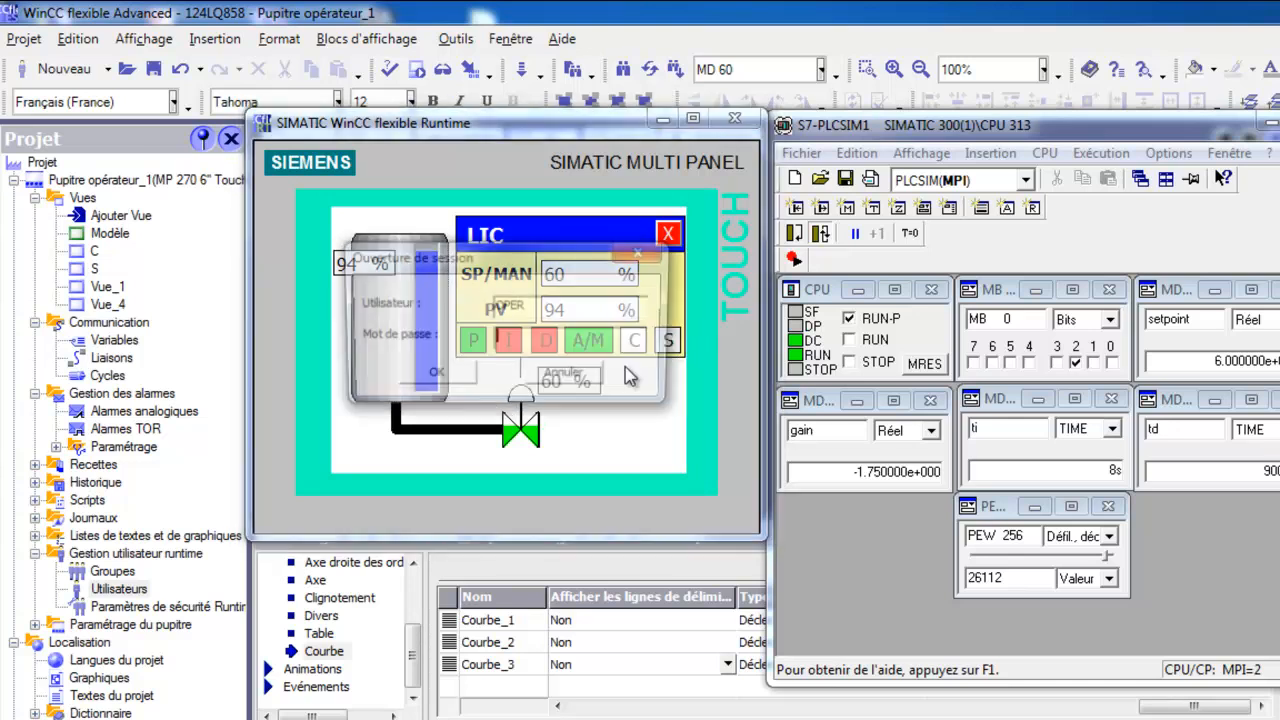
{"action": "left_click", "coordinate": [490, 345]}
{"action": "left_click", "coordinate": [398, 414]}
{"action": "left_click", "coordinate": [456, 410]}
{"action": "left_click", "coordinate": [625, 450]}
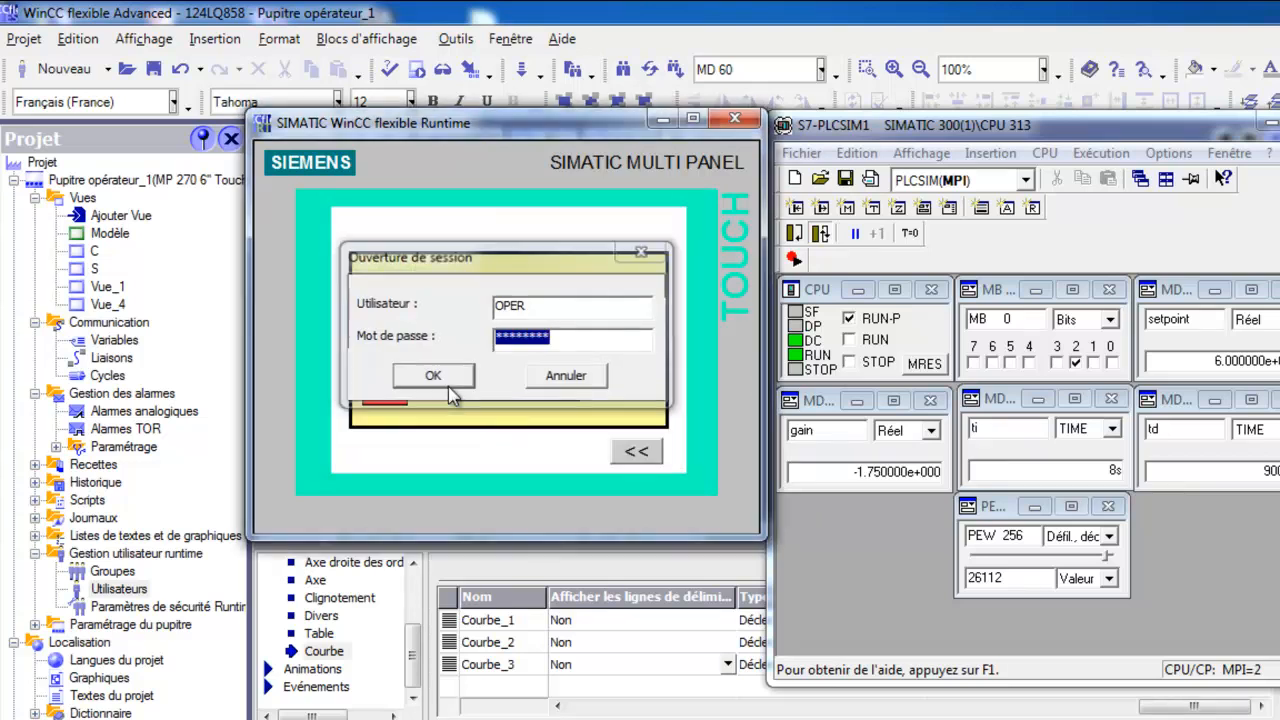
{"action": "left_click", "coordinate": [450, 386]}
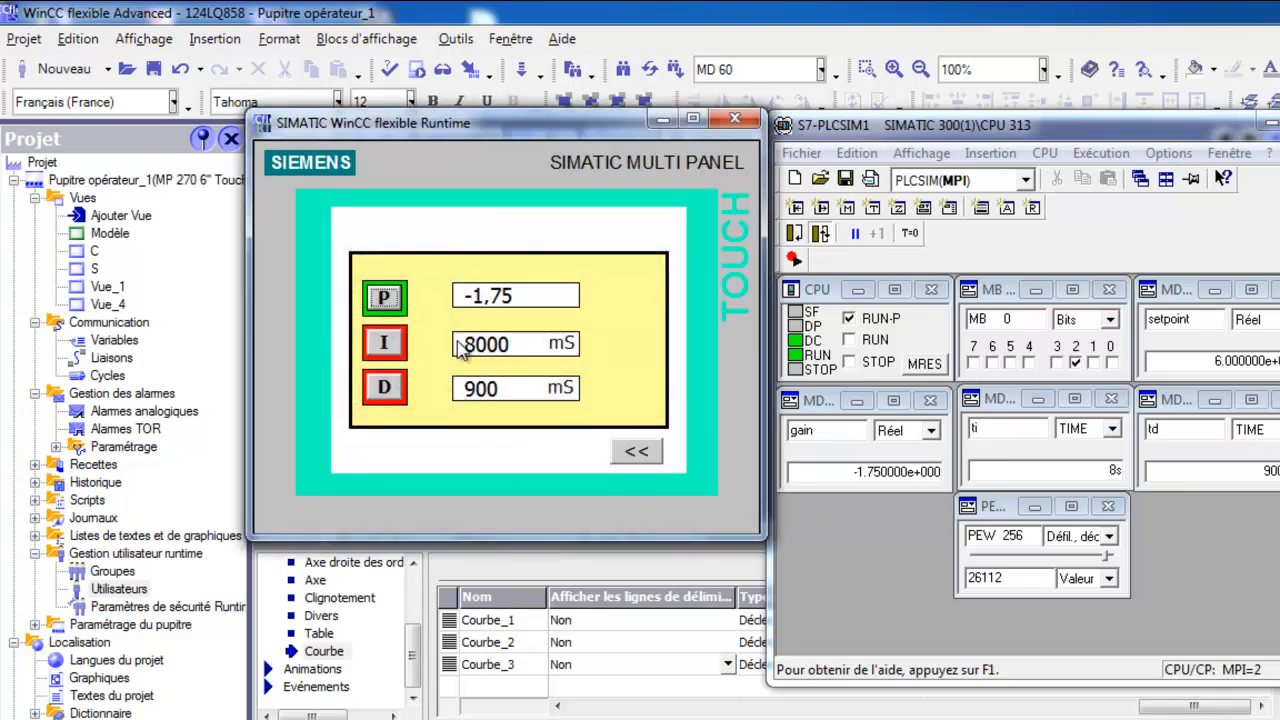
- Reactivate the I and D actions, return to the tank view and close the LIC faceplate
{"action": "left_click", "coordinate": [632, 448]}
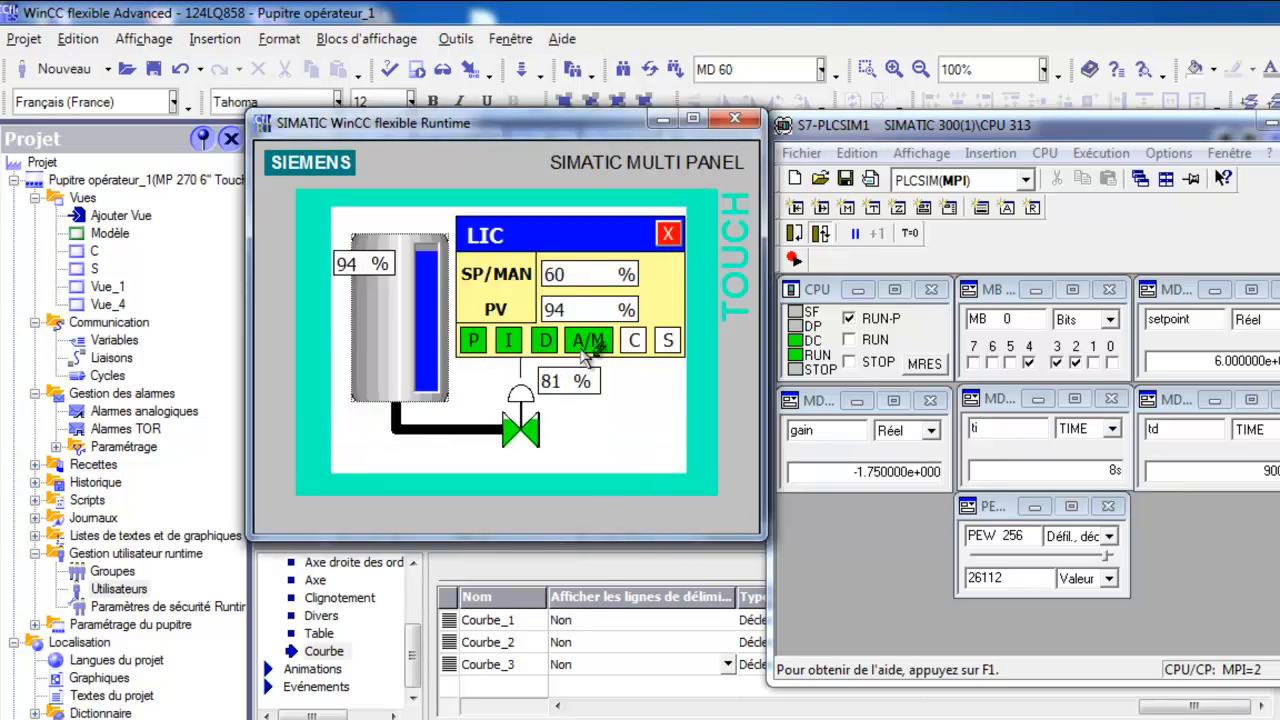
{"action": "left_click", "coordinate": [674, 238]}
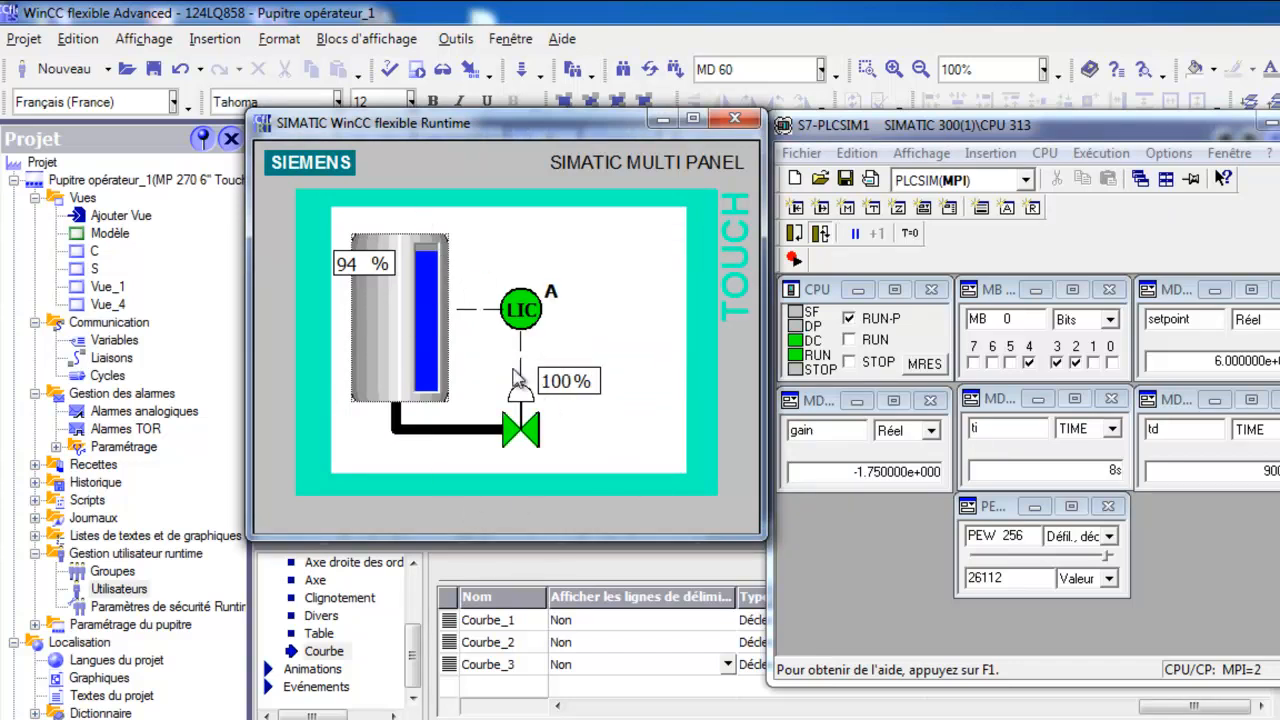
{"action": "key", "text": "F10"}
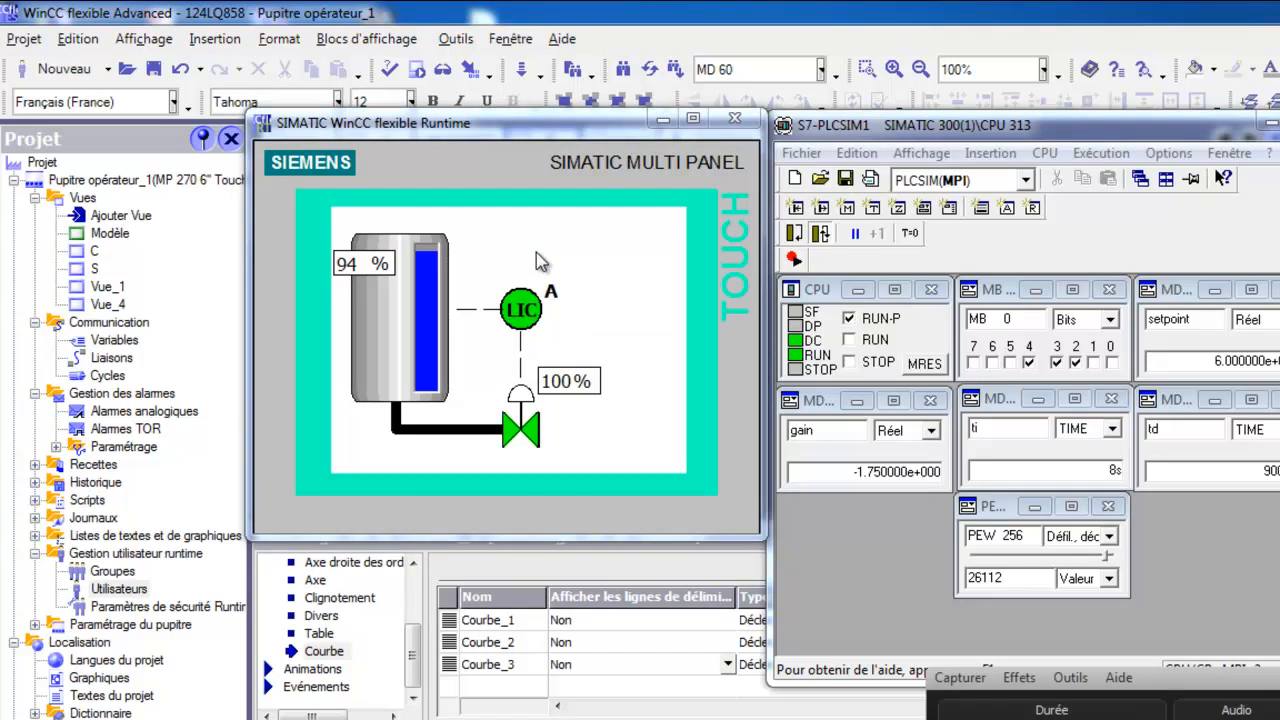